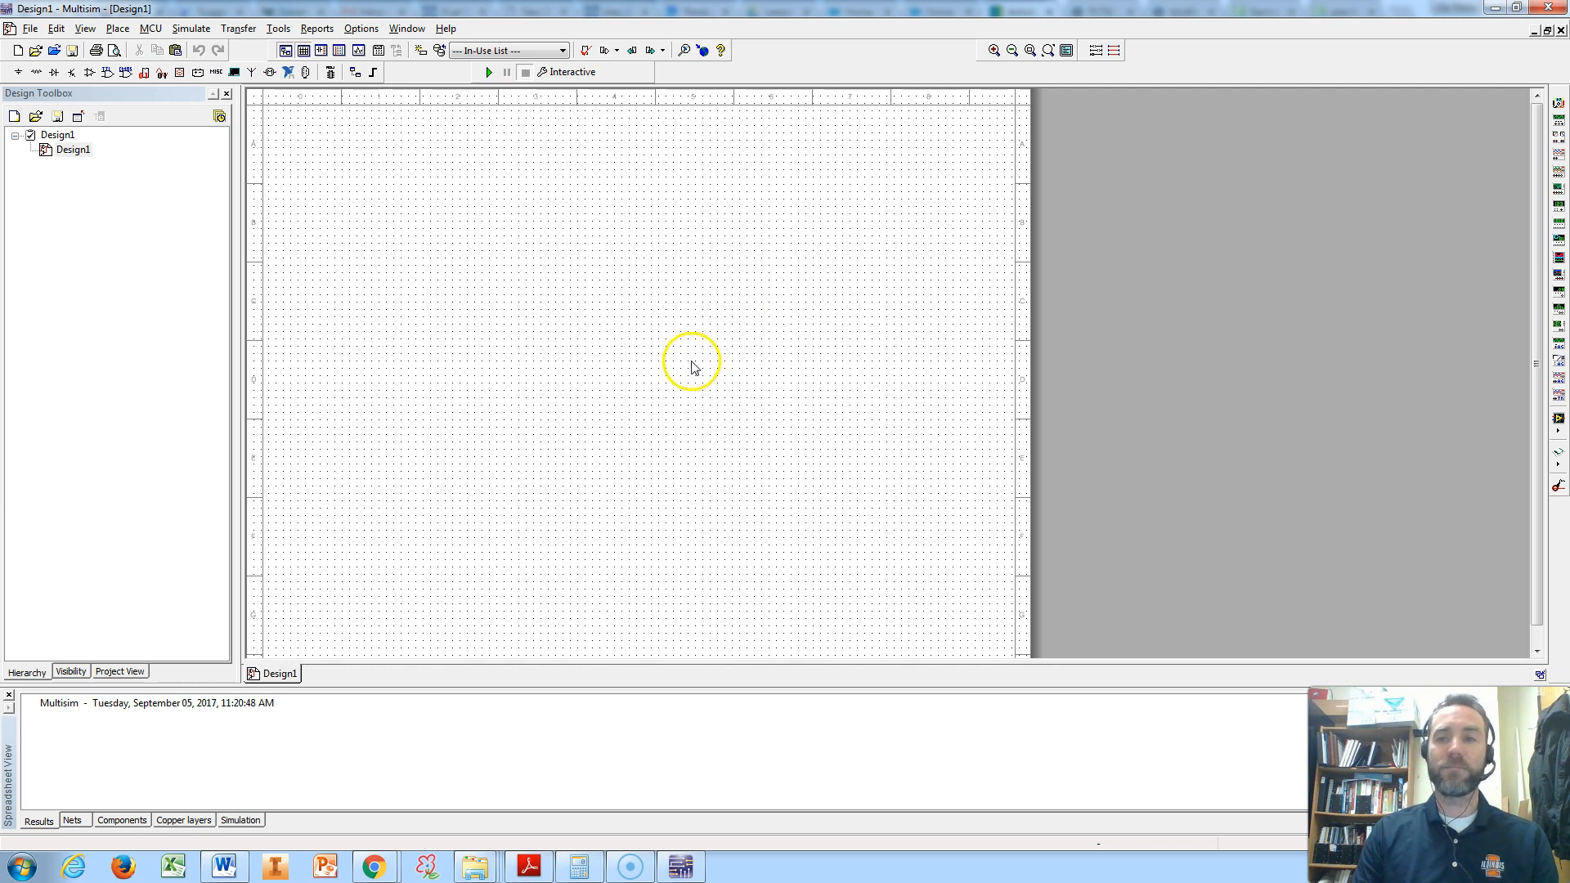
pyautogui.moveTo(828, 340); pyautogui.dragTo(771, 353)
pyautogui.scroll(-3, 716, 342)
pyautogui.moveTo(668, 329); pyautogui.dragTo(838, 317)
pyautogui.scroll(1, 792, 357)
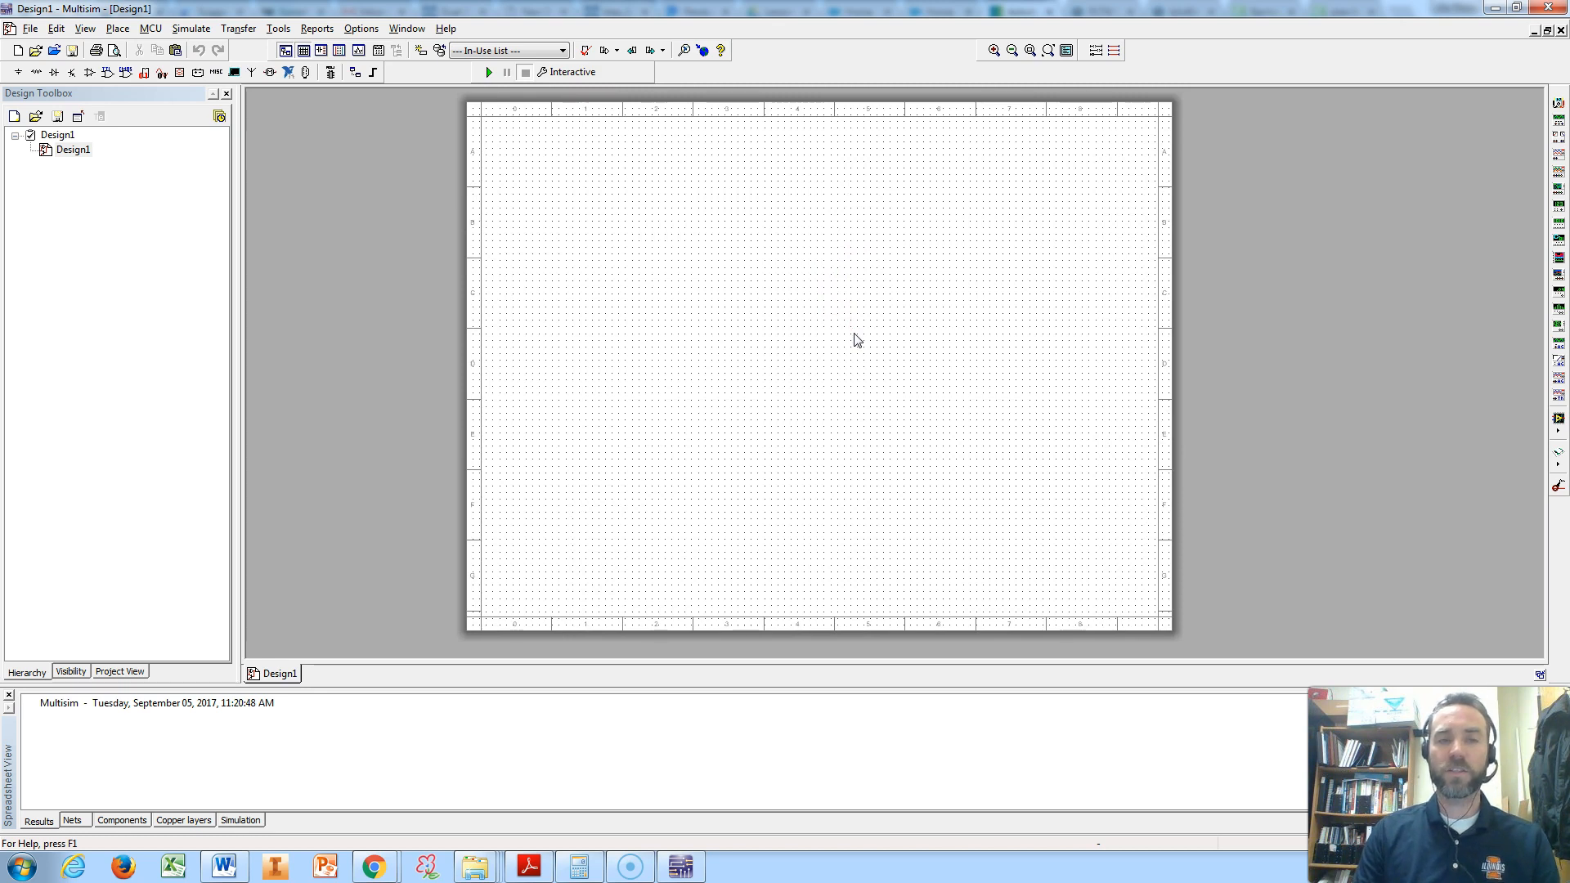
# Change the sheet size to D in the sheet's workspace properties and apply it
pyautogui.rightClick(897, 222)
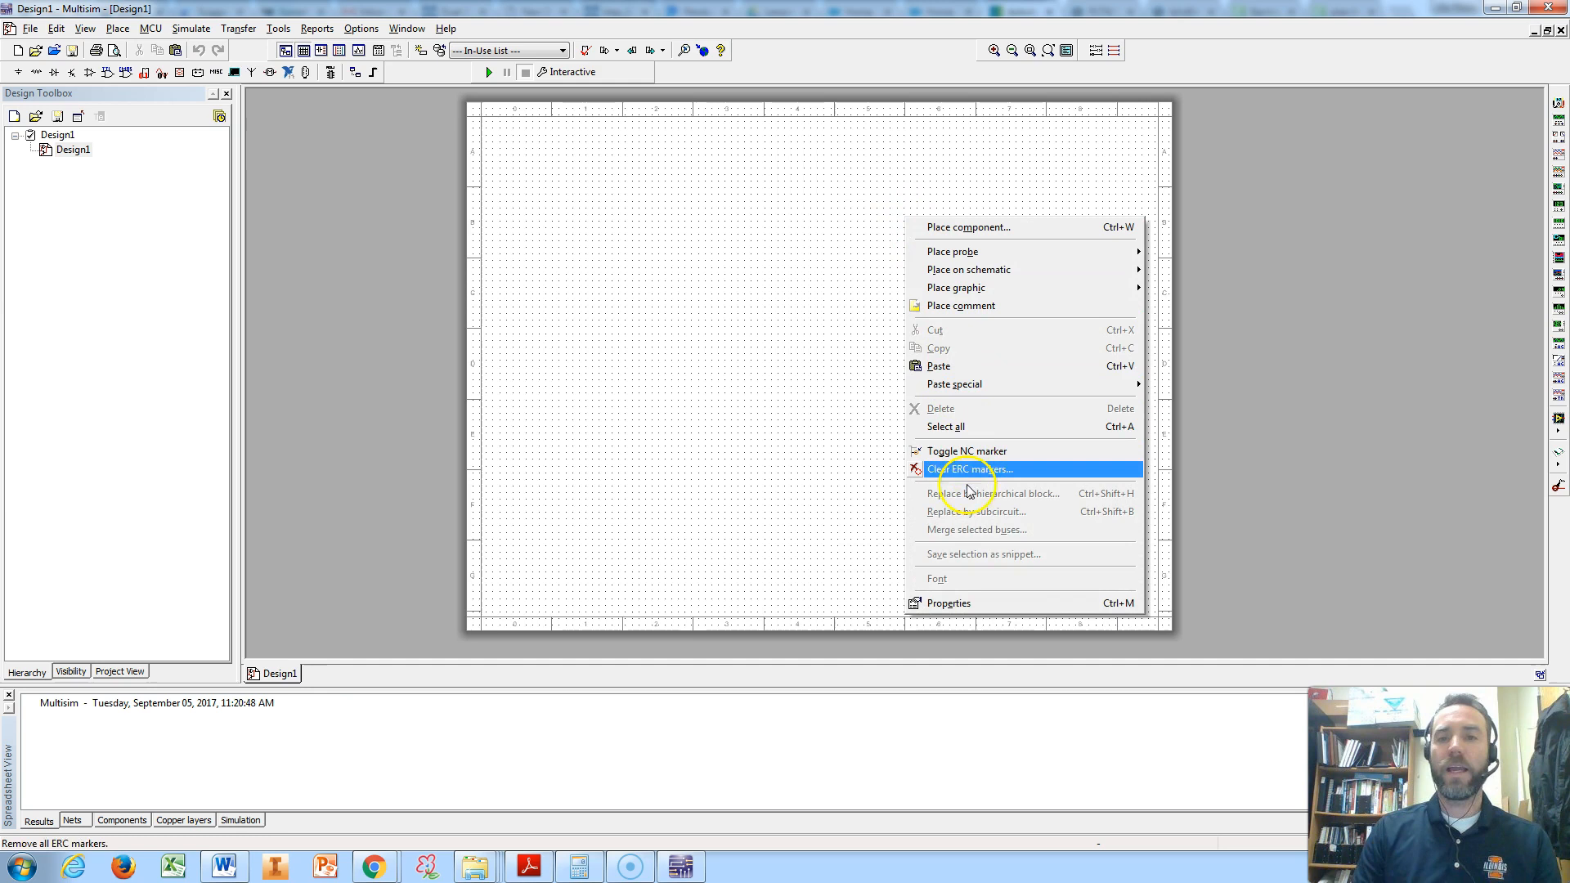
pyautogui.click(973, 602)
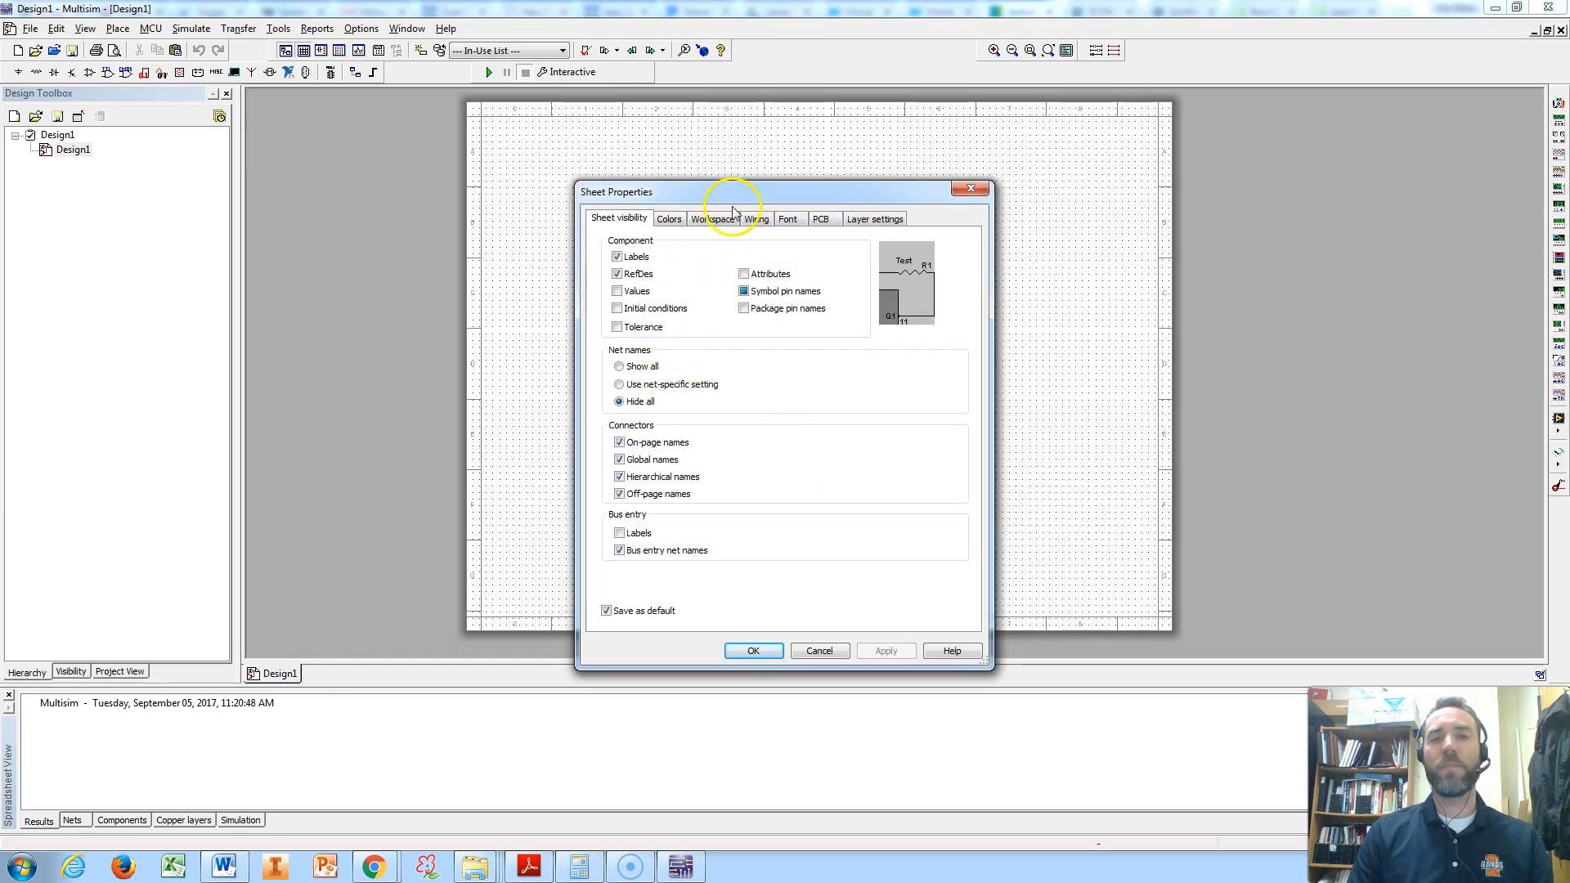
pyautogui.click(726, 218)
pyautogui.click(652, 353)
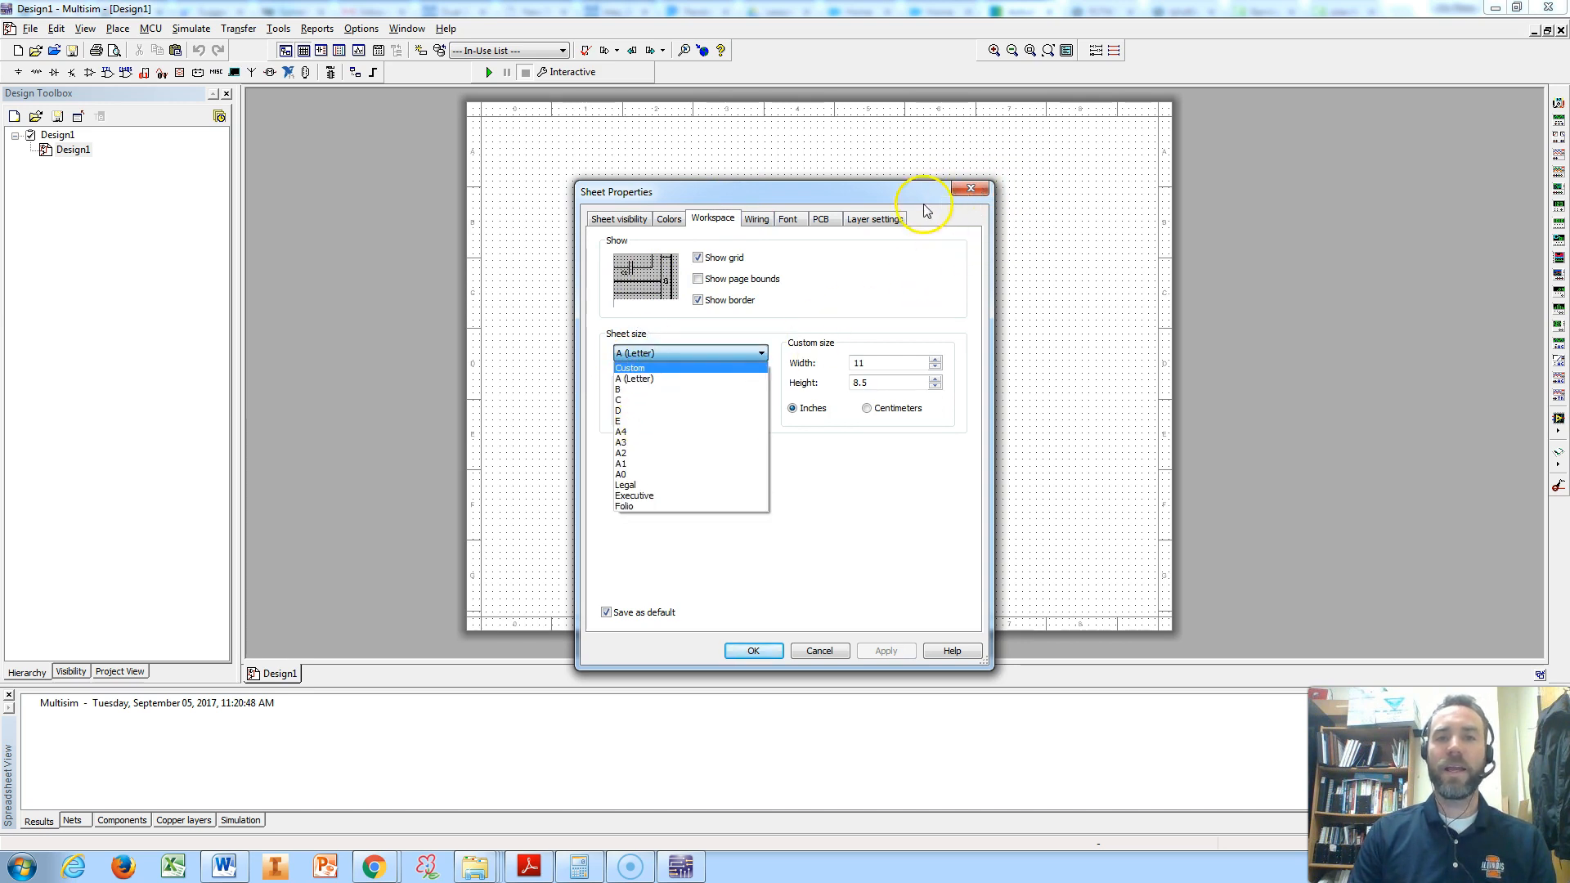
pyautogui.click(663, 221)
pyautogui.click(666, 219)
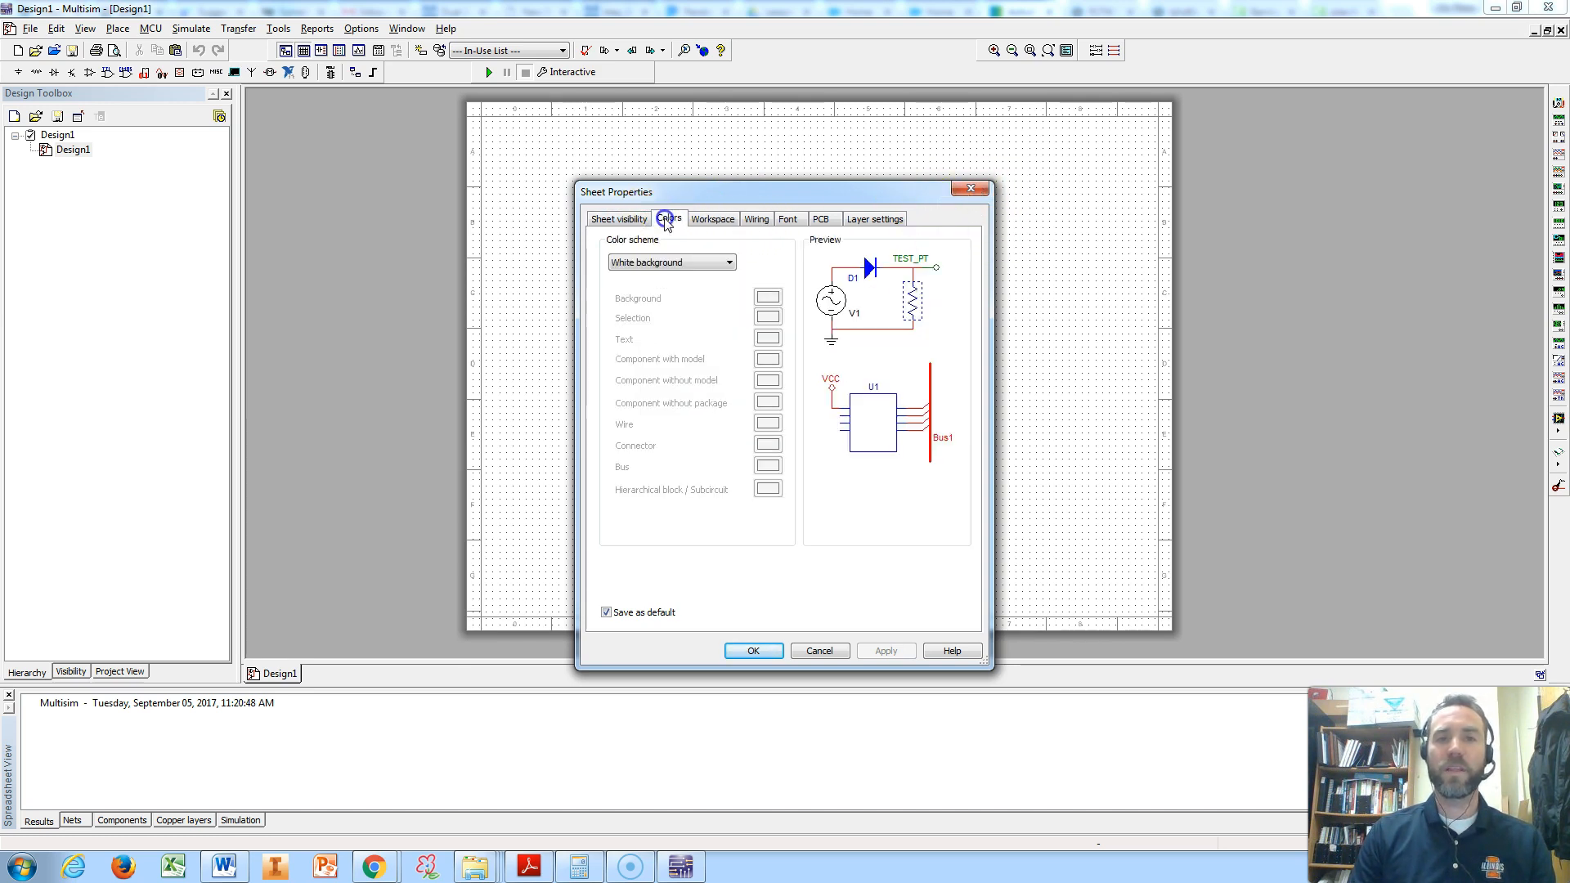
pyautogui.click(701, 220)
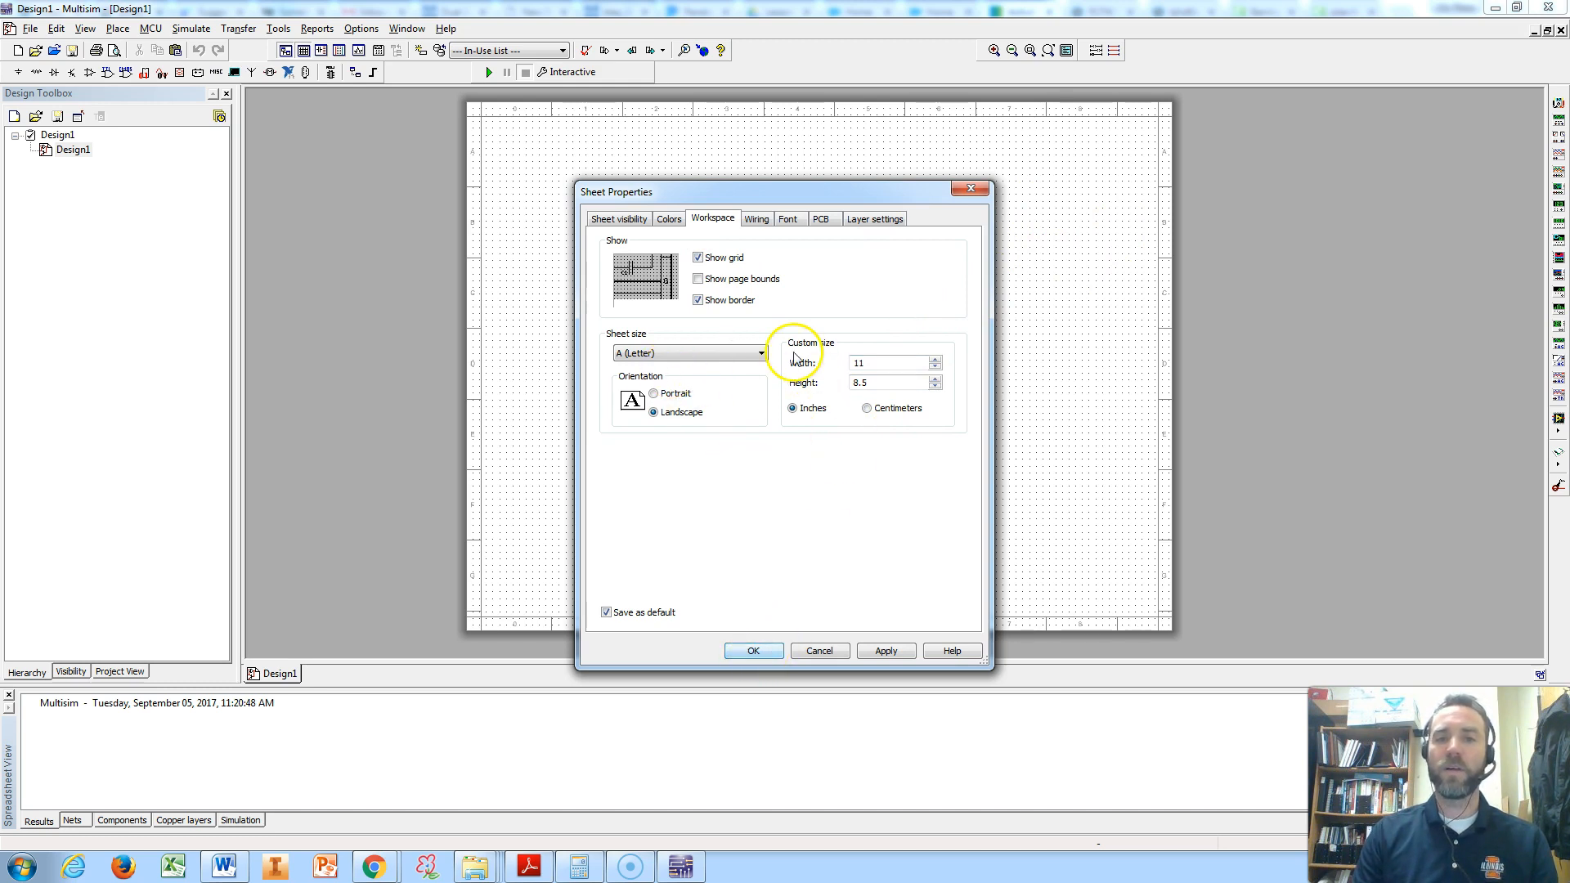
pyautogui.click(752, 353)
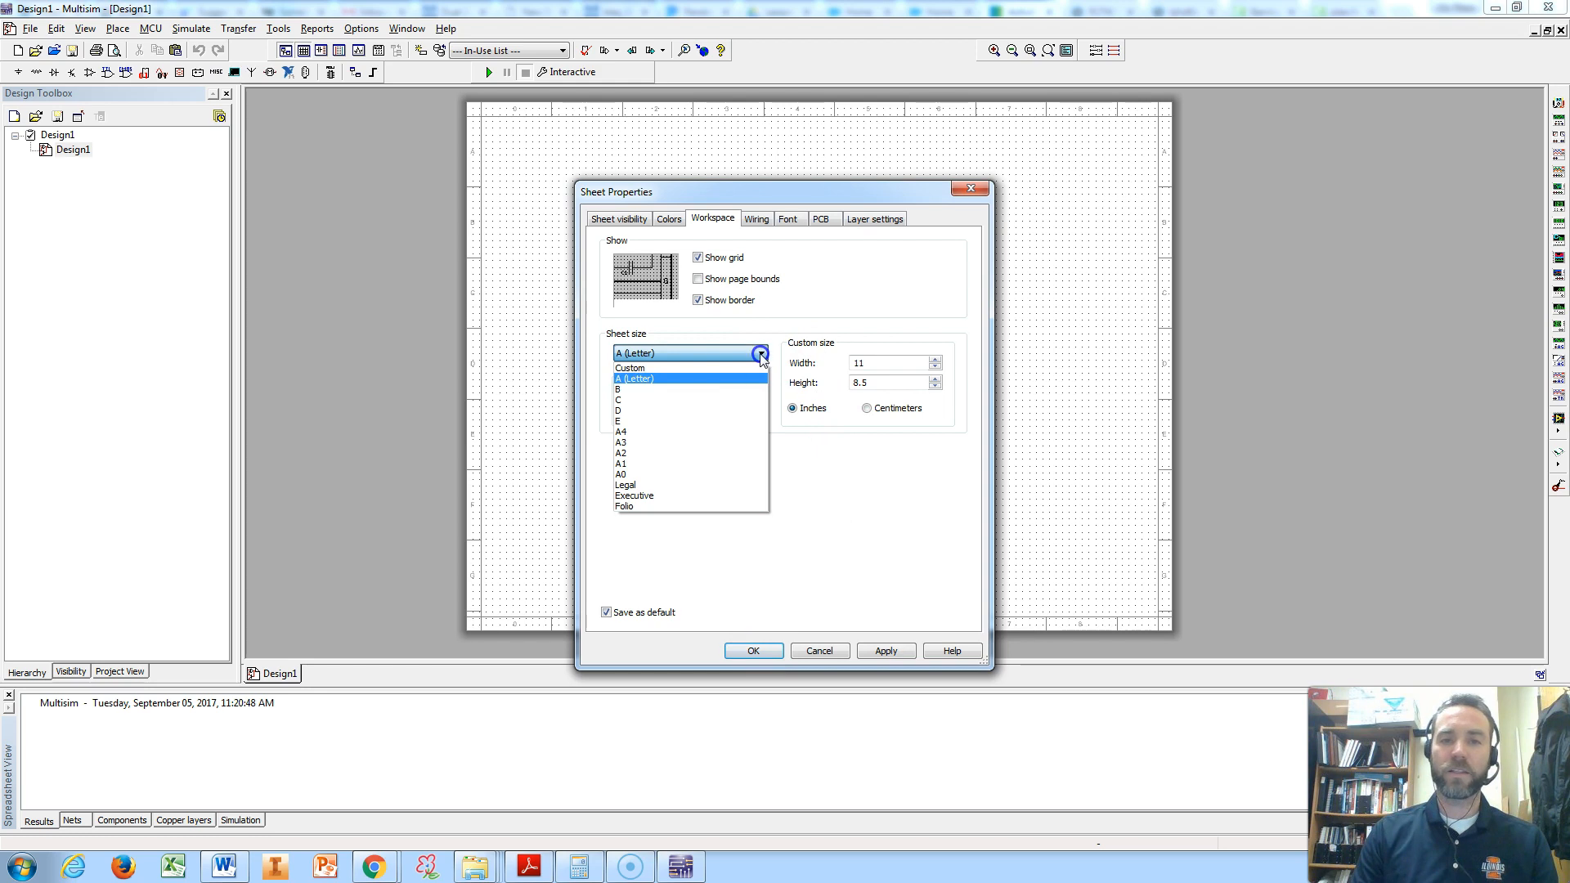
pyautogui.click(720, 410)
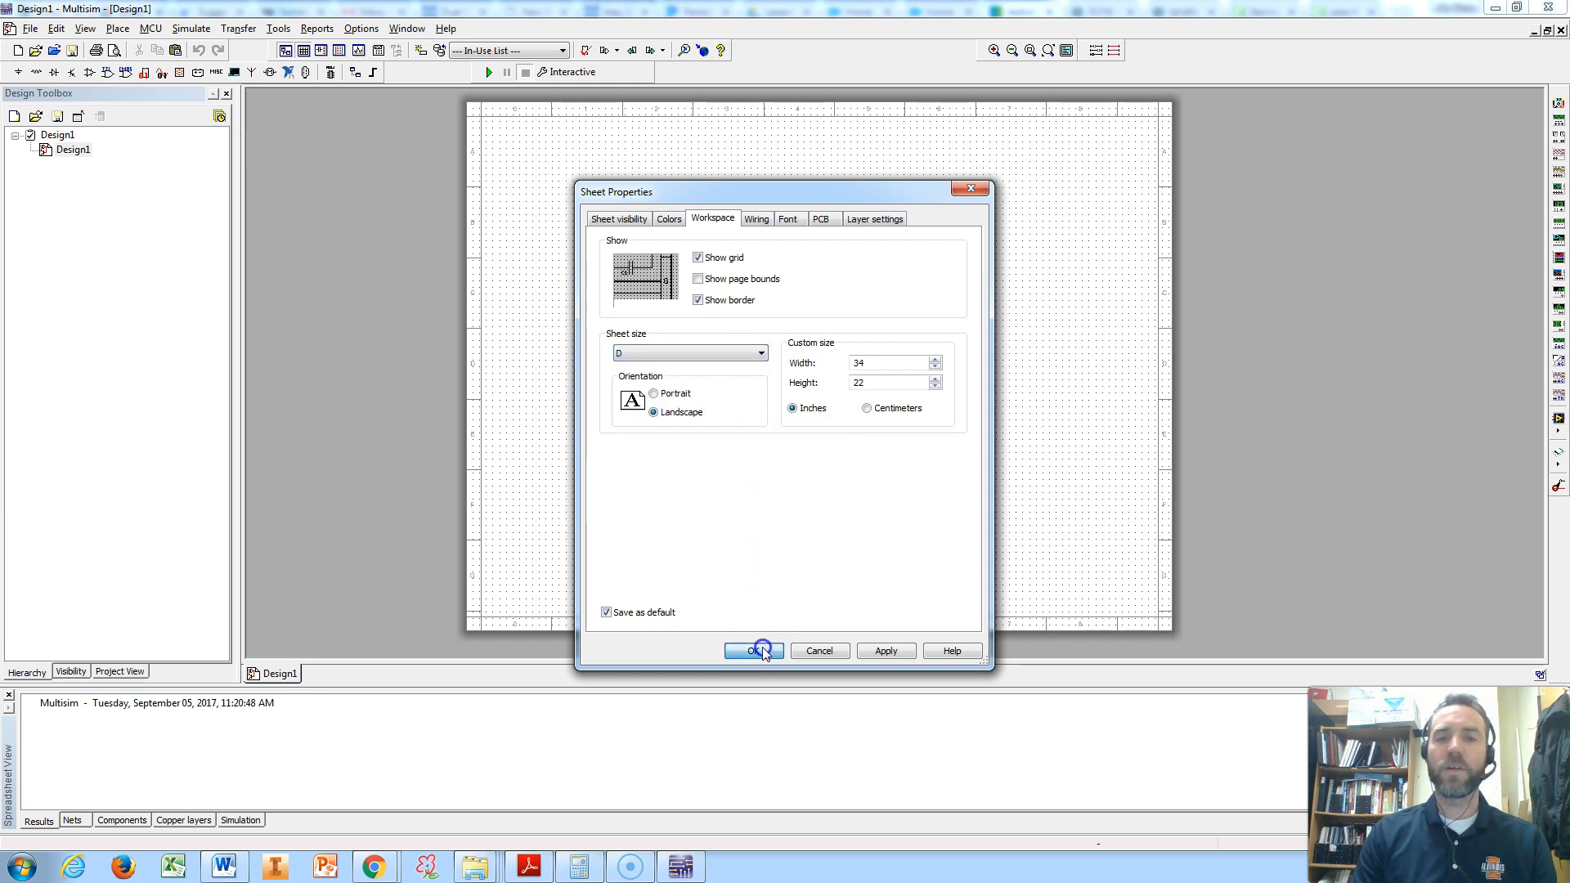
pyautogui.click(888, 651)
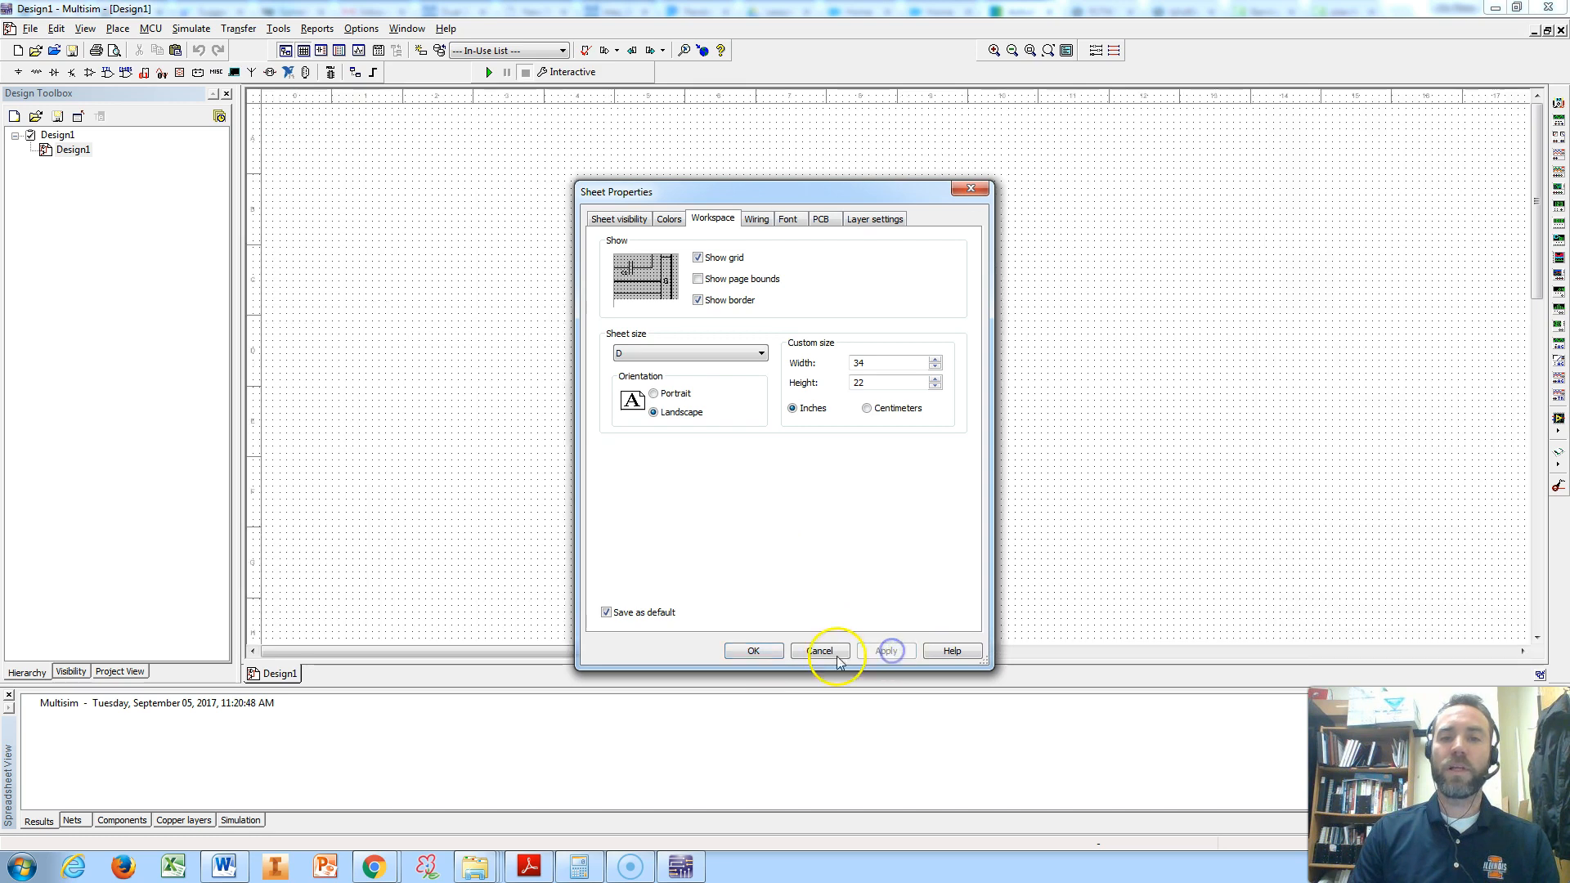
pyautogui.click(749, 652)
# Look over the full extent of the enlarged sheet and its upper-left corner
pyautogui.scroll(-1, 719, 449)
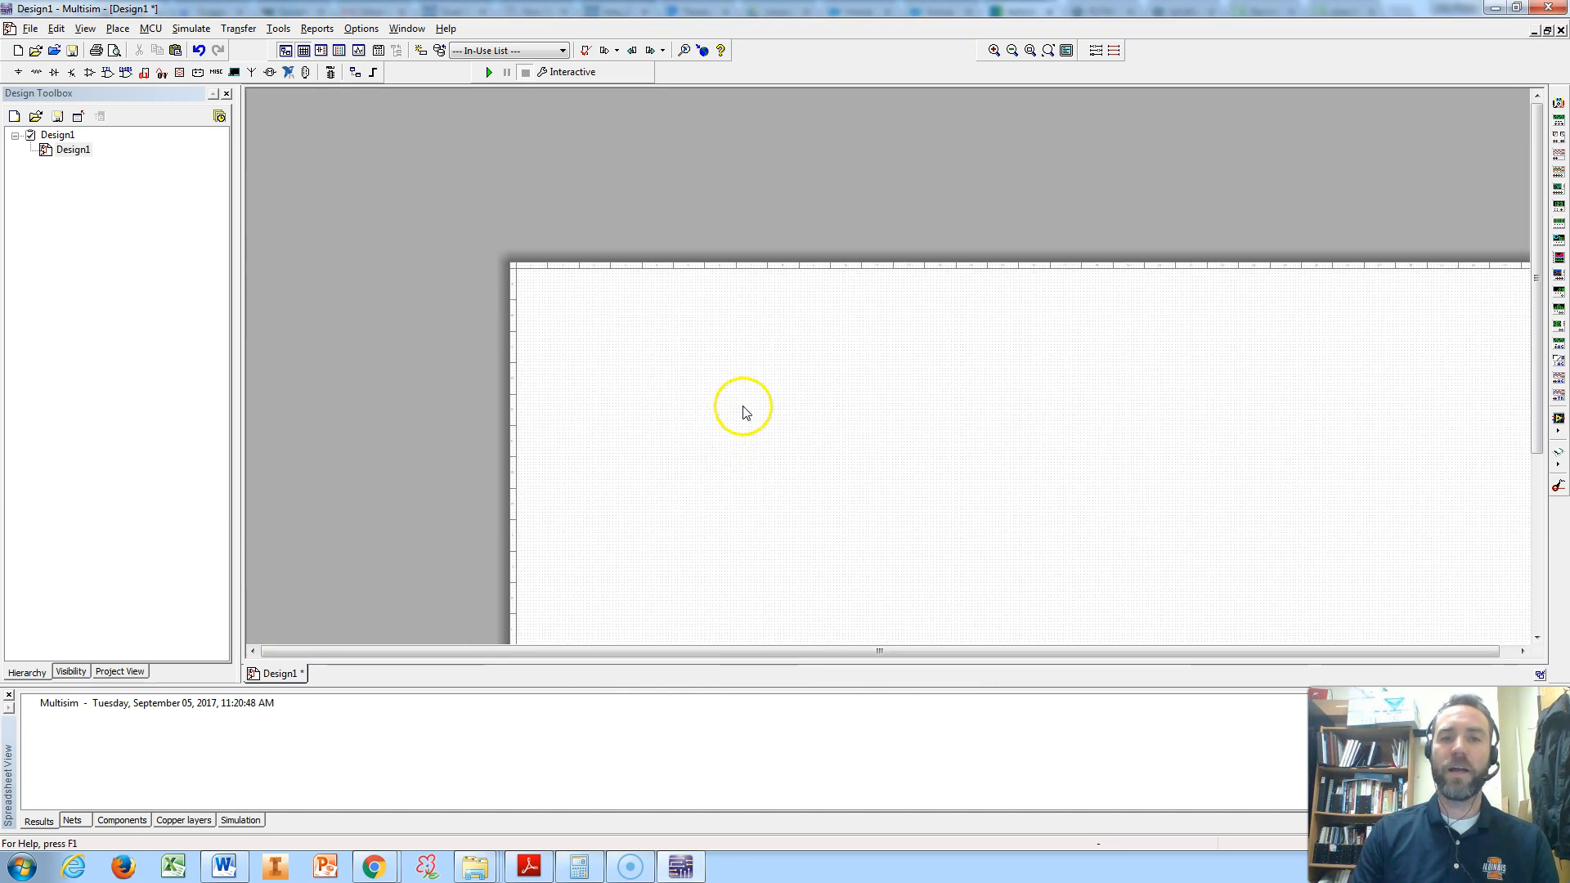
pyautogui.scroll(-2, 743, 407)
pyautogui.moveTo(770, 368); pyautogui.dragTo(605, 182)
pyautogui.scroll(1, 607, 184)
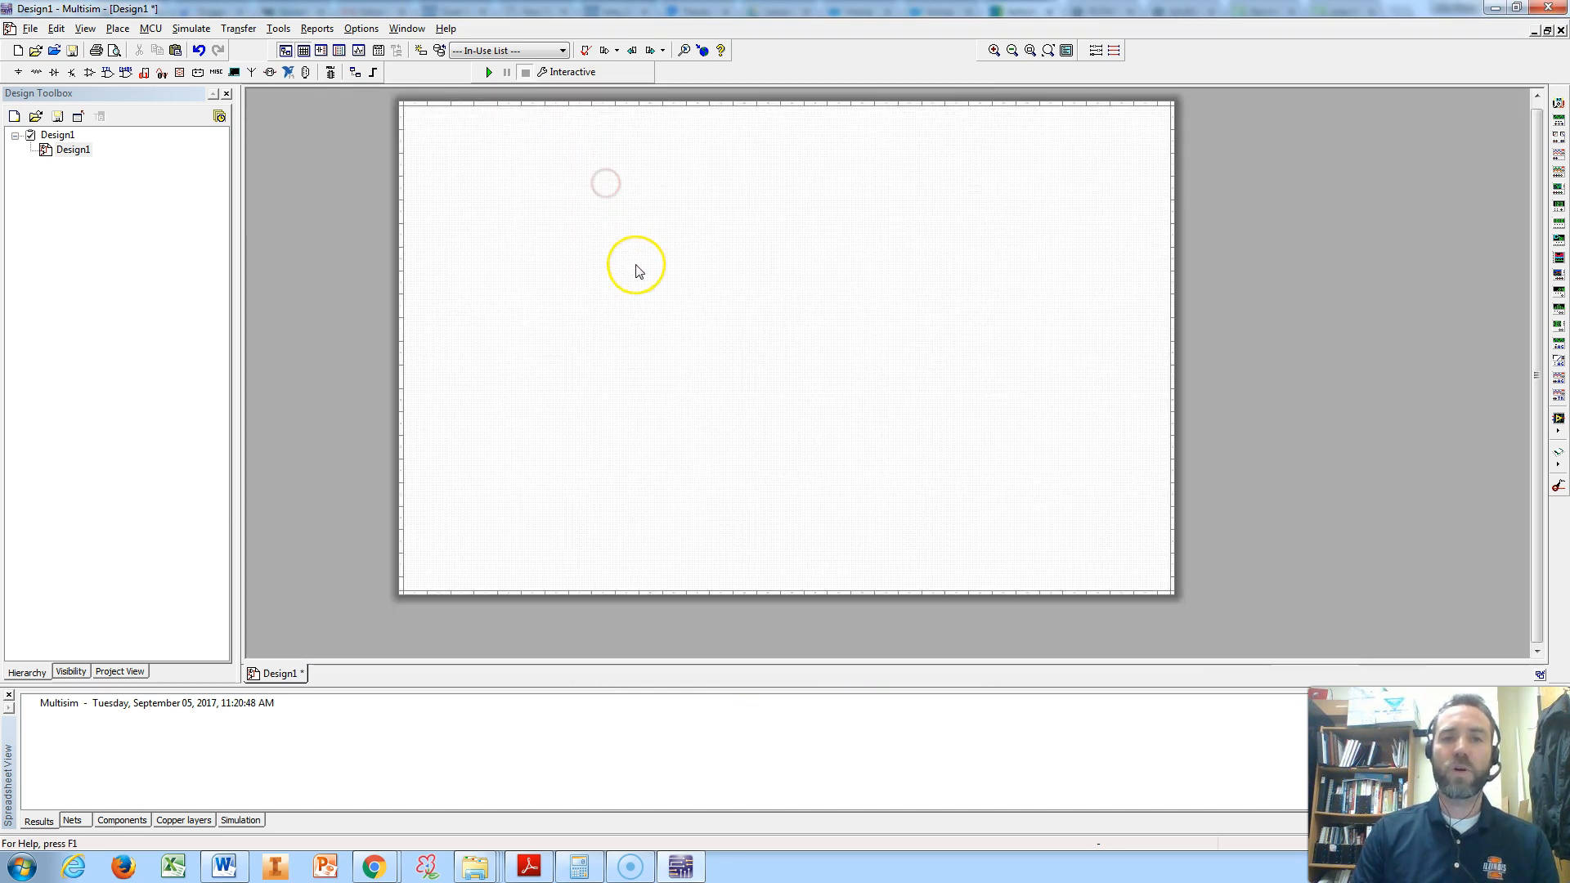
pyautogui.scroll(4, 639, 272)
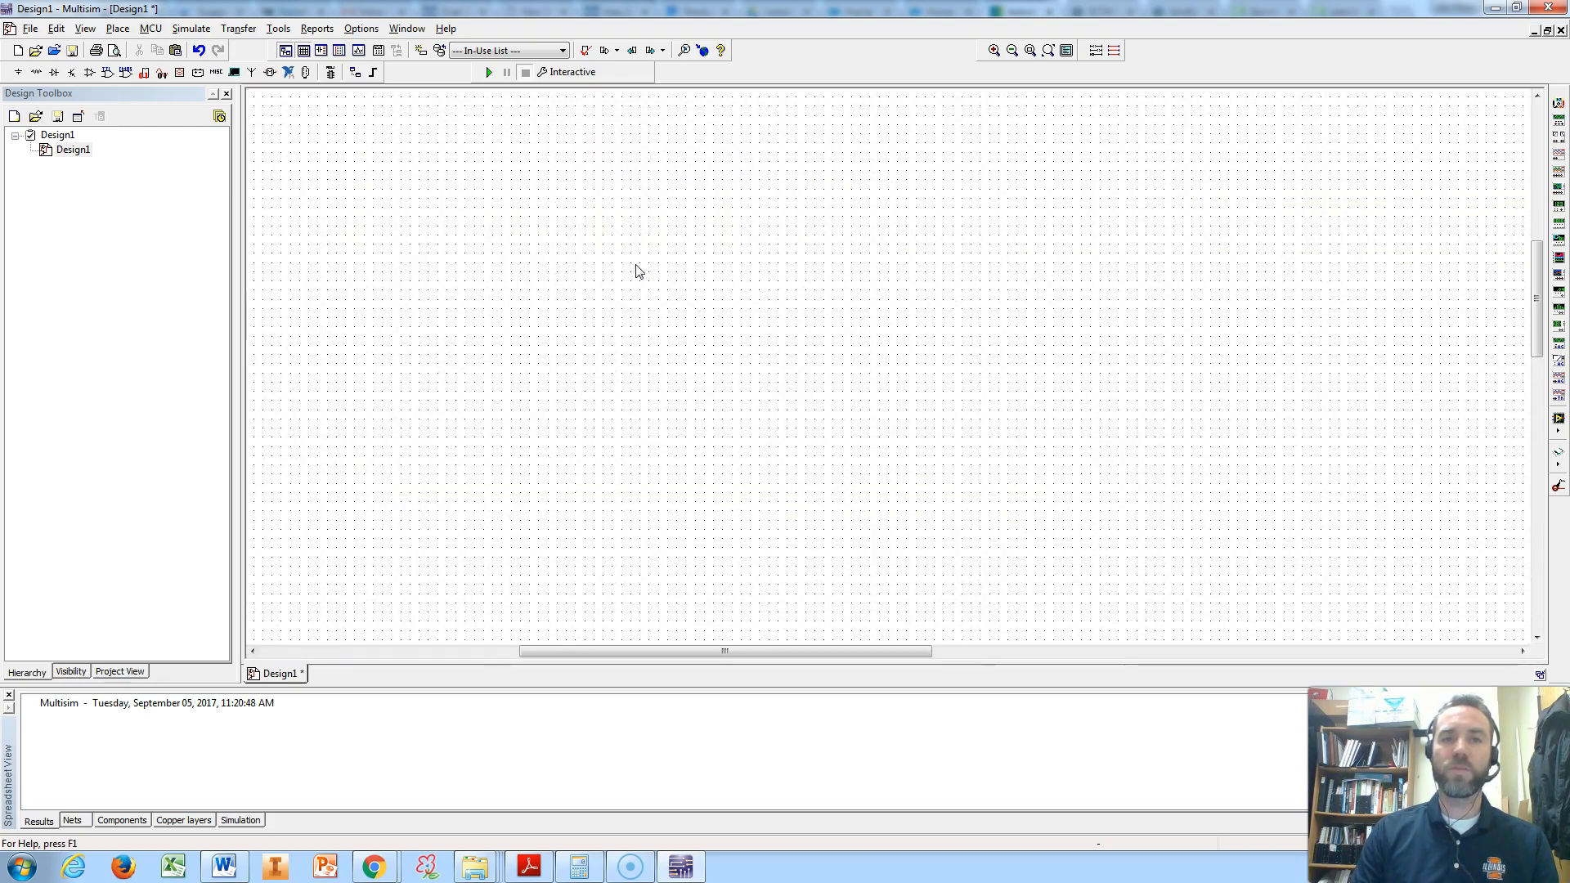
pyautogui.scroll(-1, 817, 368)
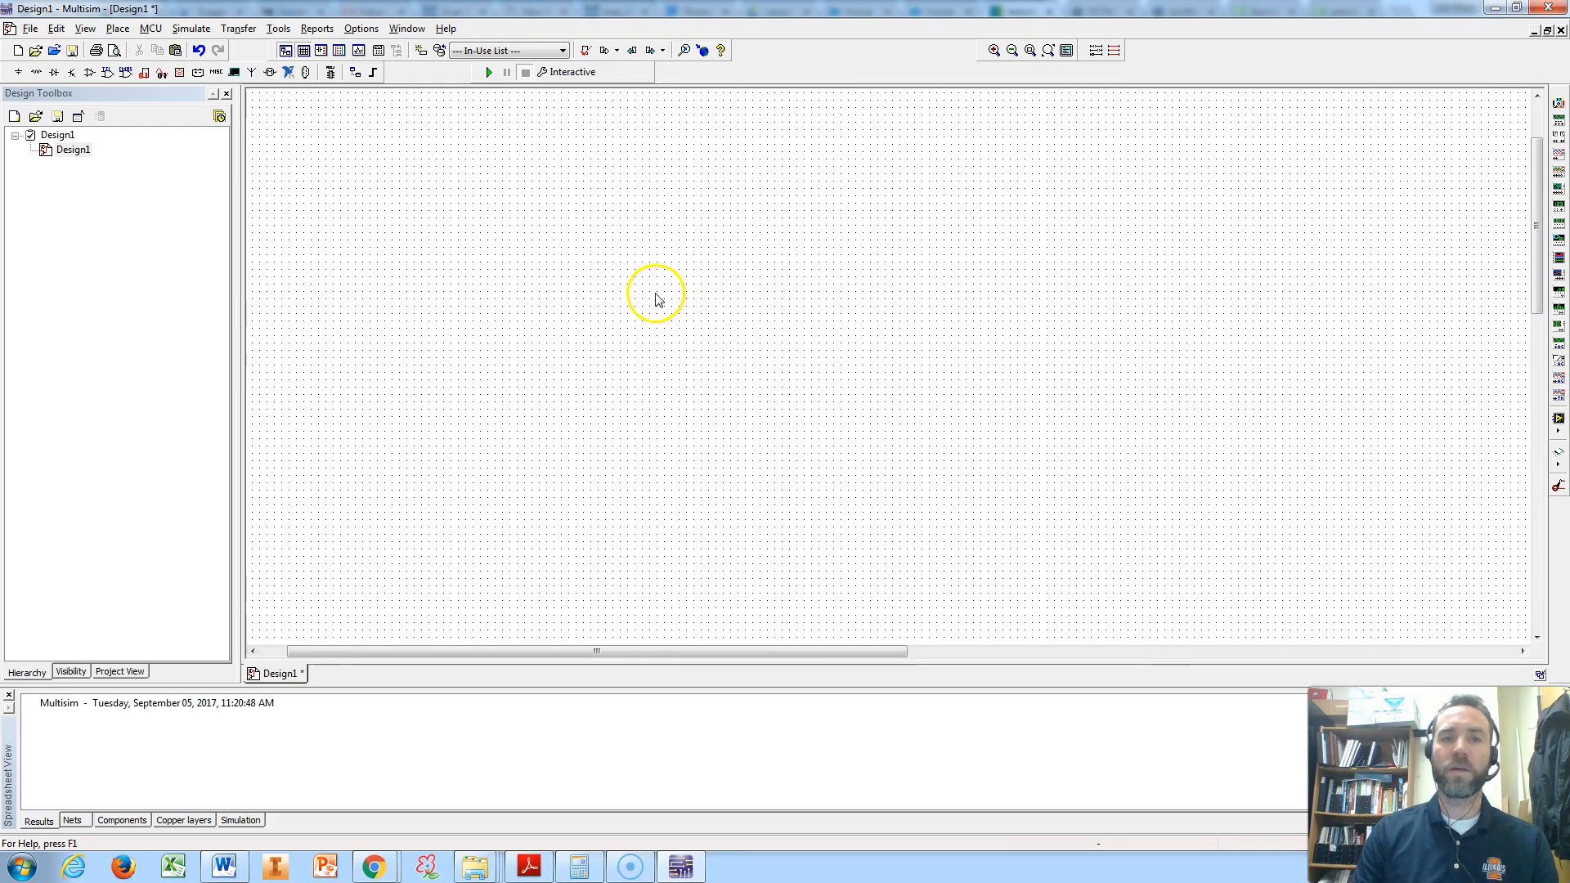
pyautogui.scroll(-2, 646, 282)
pyautogui.moveTo(550, 229); pyautogui.dragTo(446, 220)
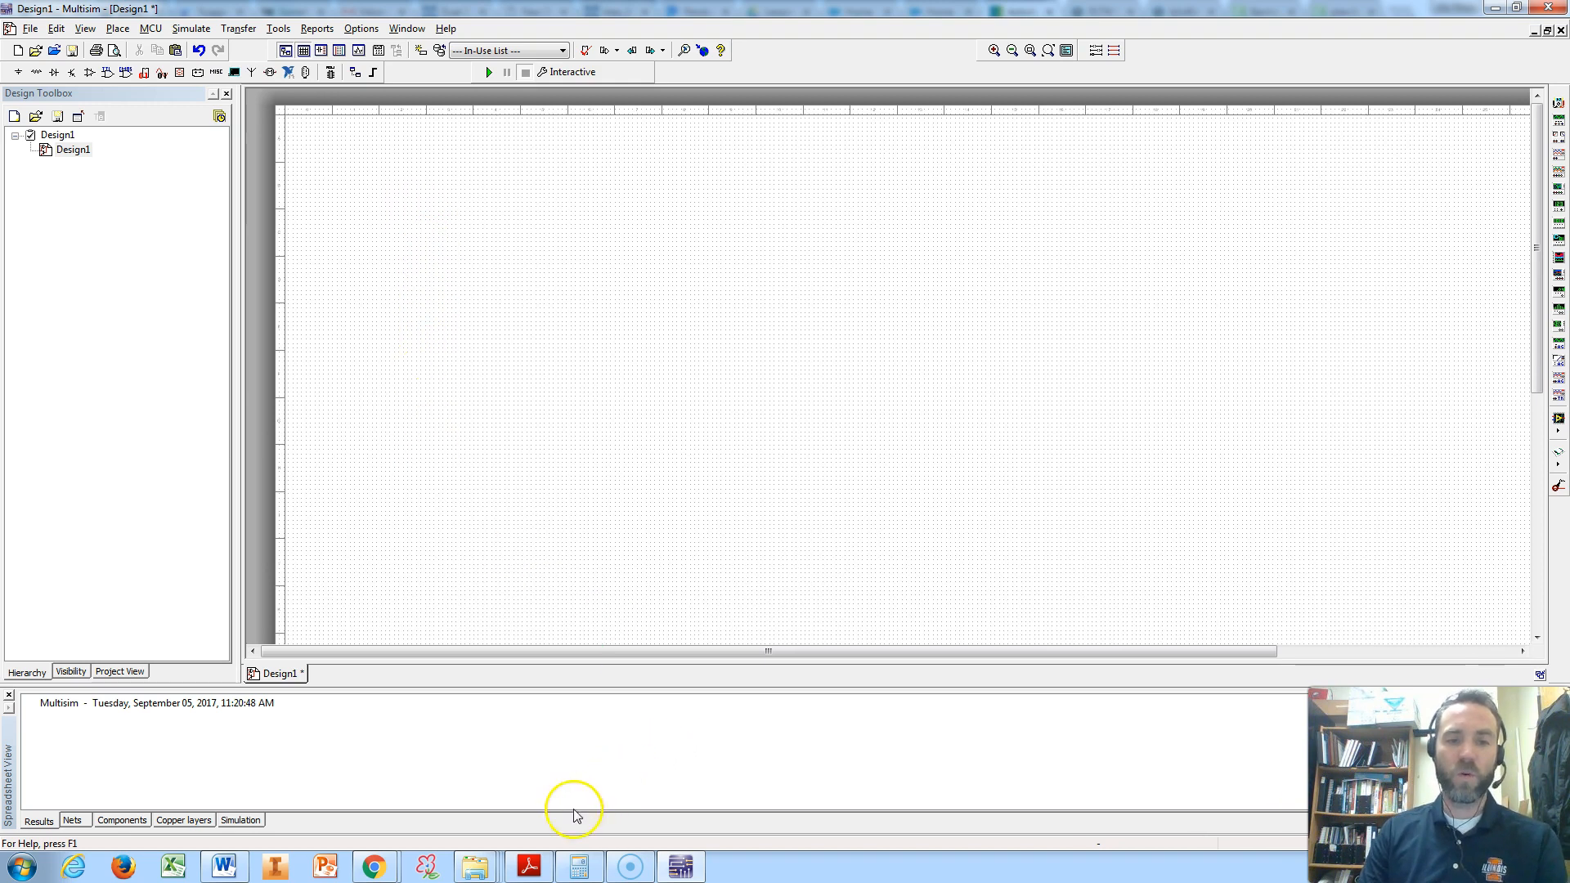
# Switch to Chrome, review the series circuit schematics in problem 1 of Activity 1.1.5.b, and return to Multisim
pyautogui.click(384, 865)
pyautogui.click(341, 797)
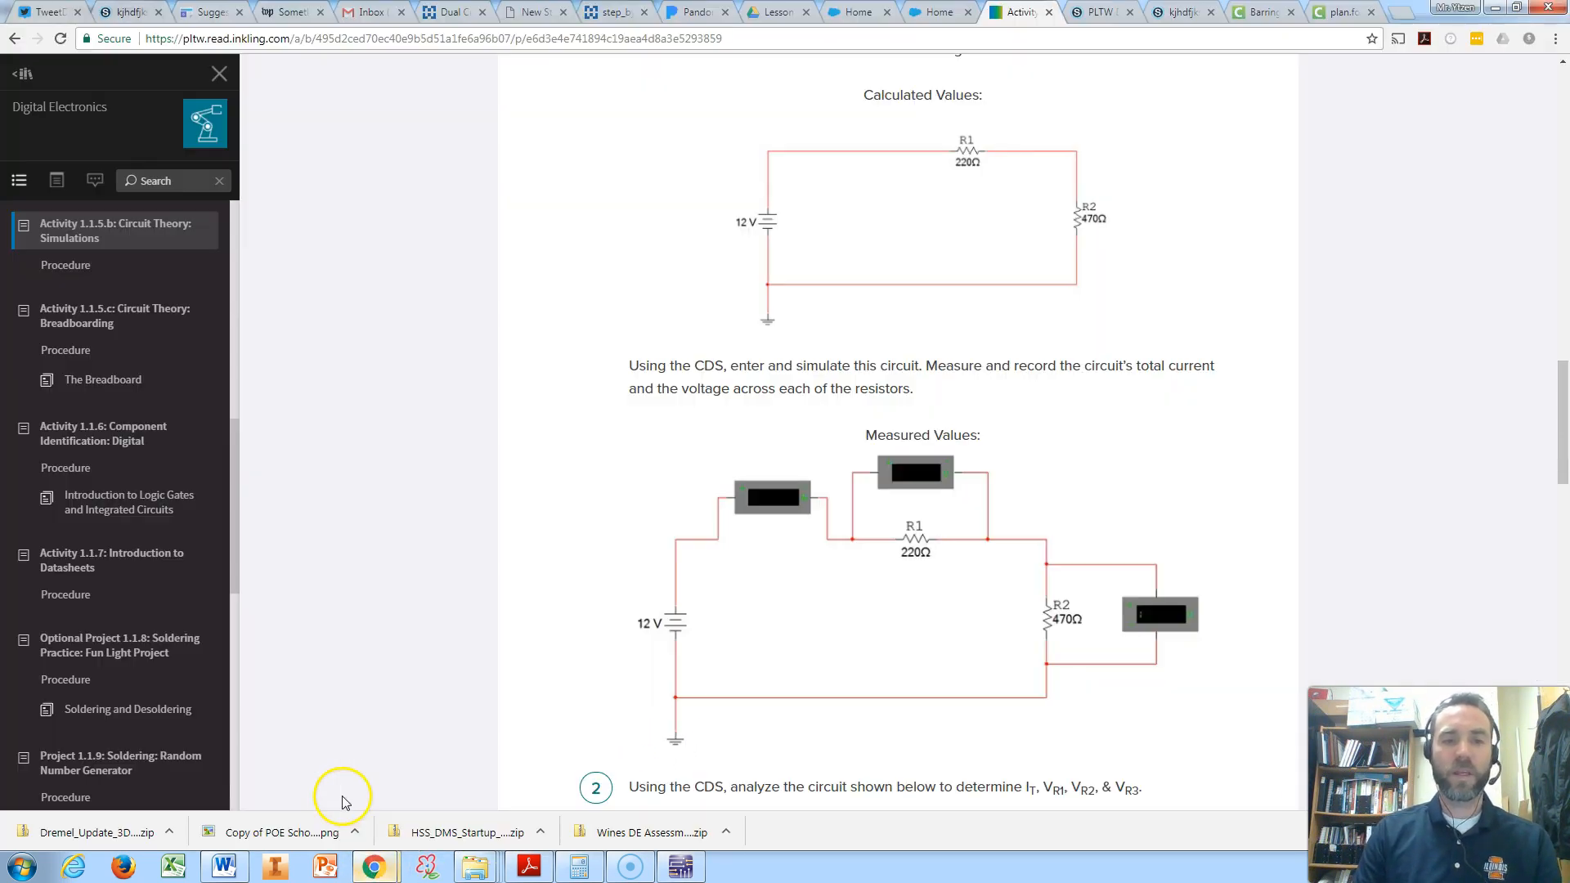
pyautogui.scroll(-1, 789, 166)
pyautogui.scroll(1, 789, 167)
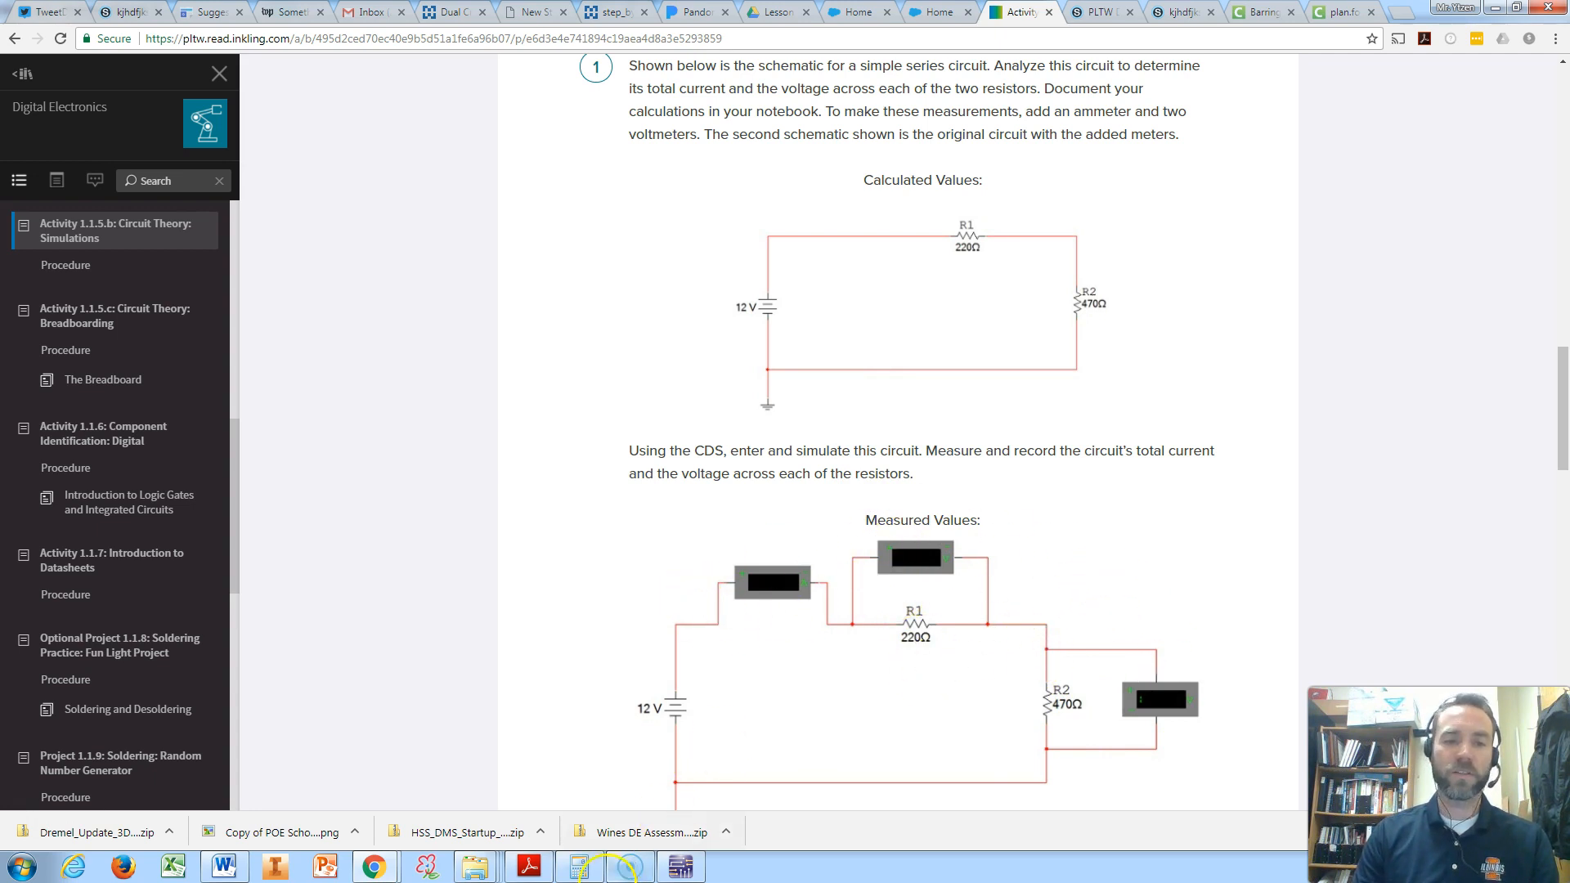
pyautogui.click(681, 865)
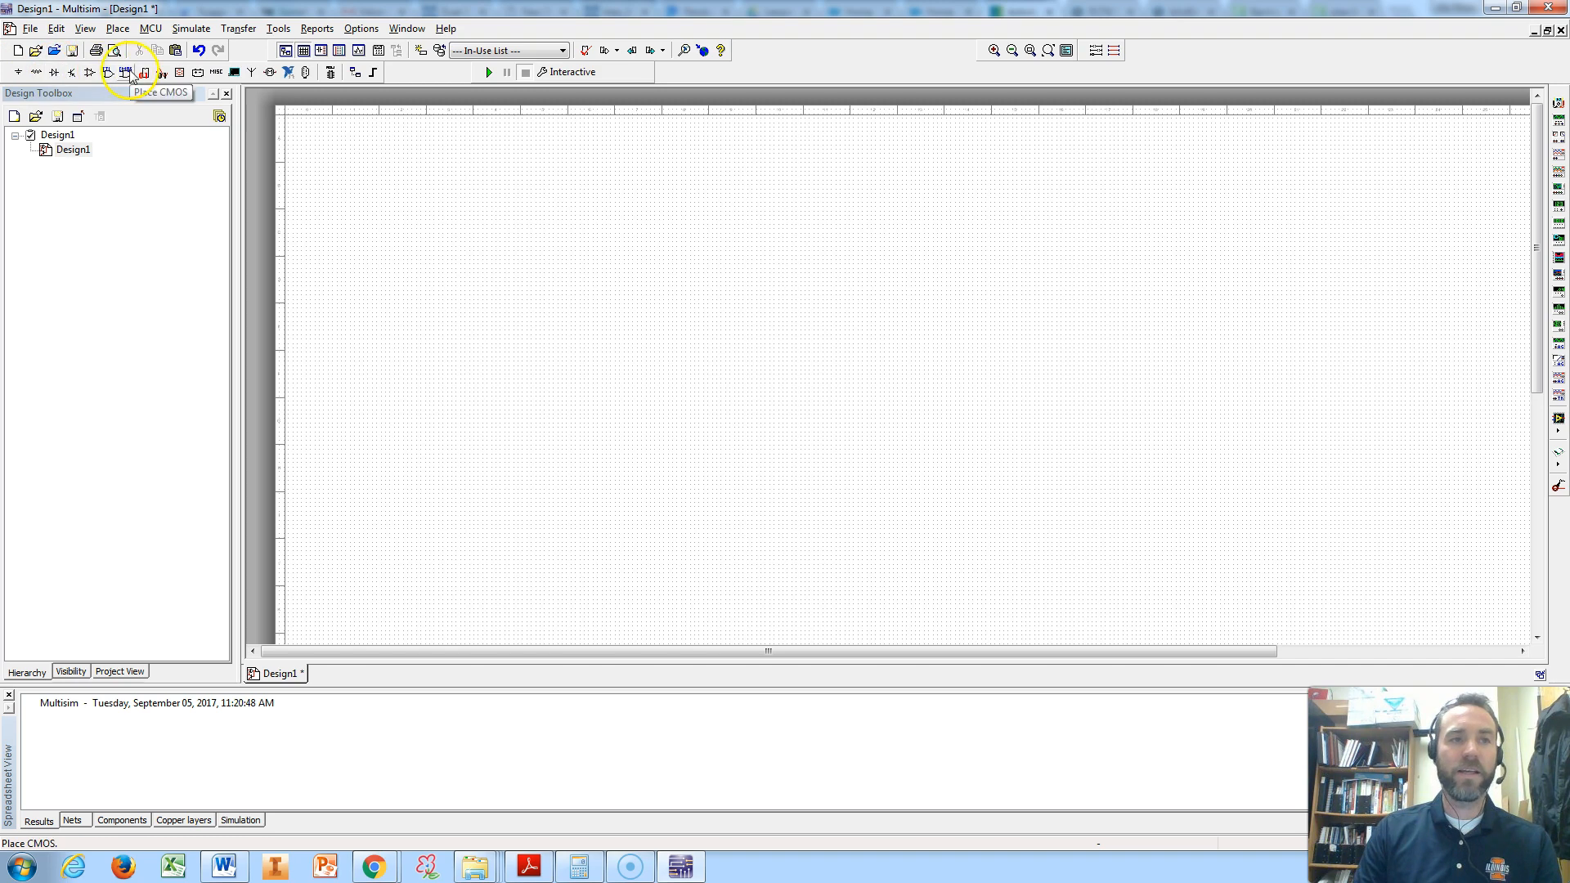
# Place a DC_POWER component from the POWER_SOURCES family in the upper-left area of the schematic
pyautogui.click(19, 76)
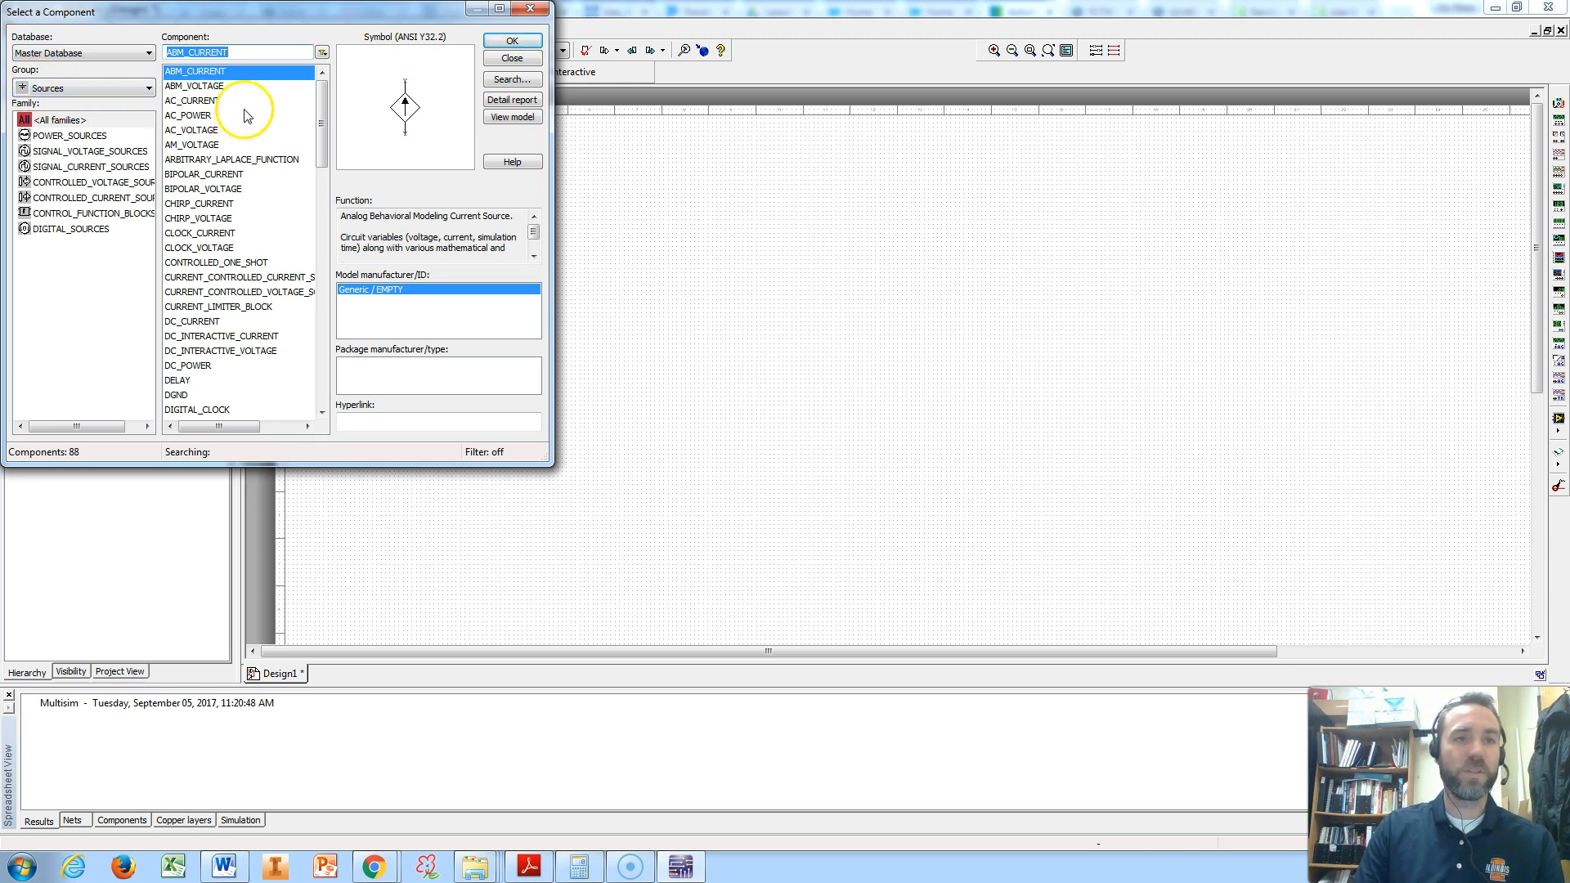
pyautogui.click(94, 135)
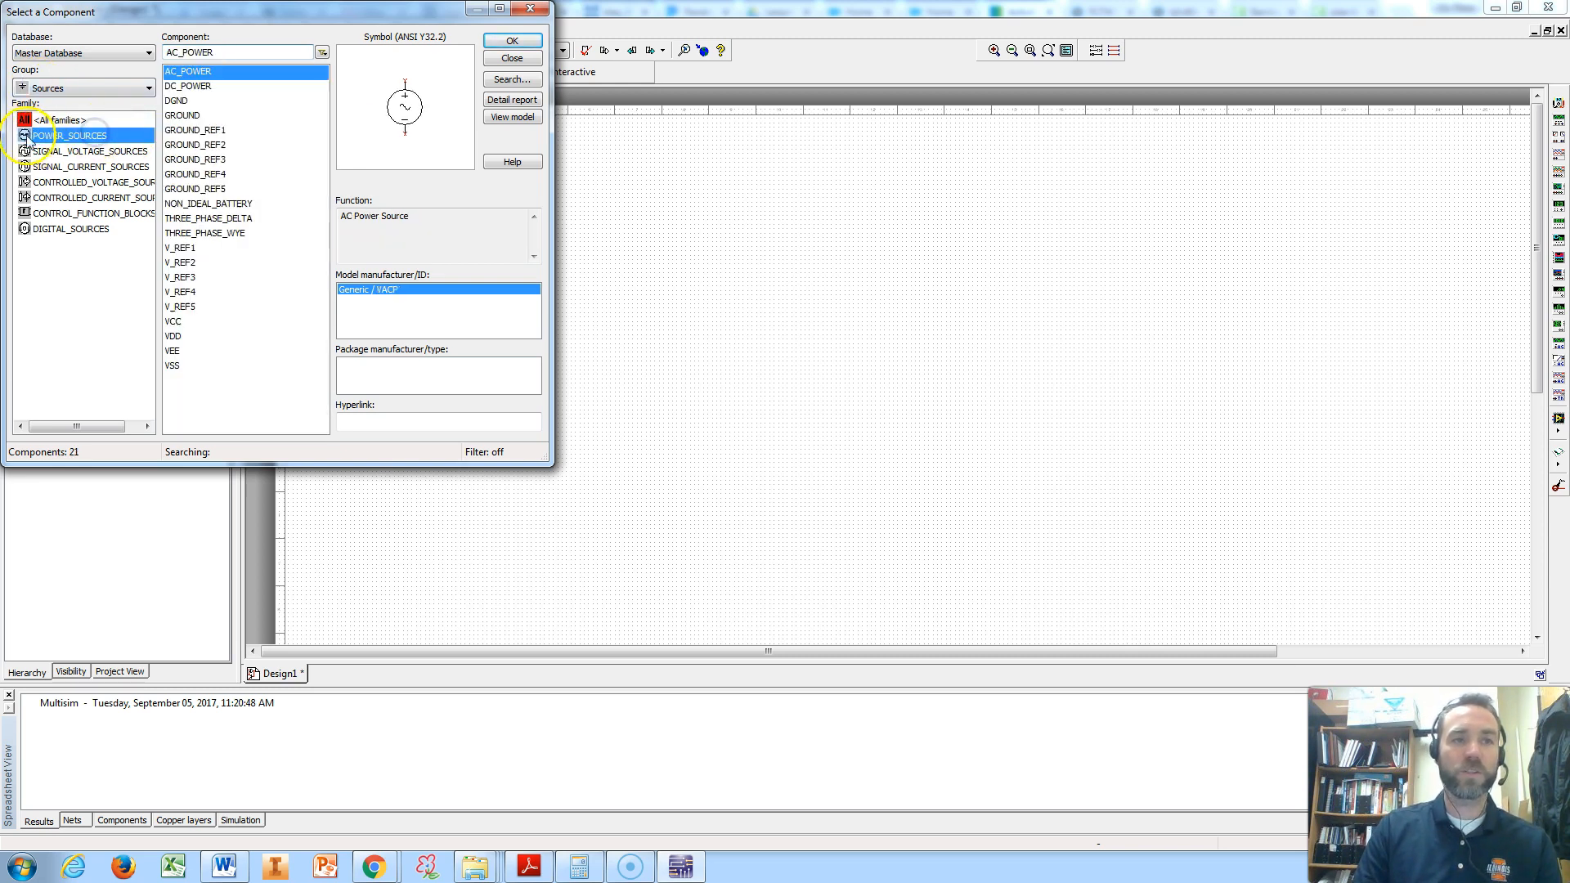
pyautogui.click(190, 86)
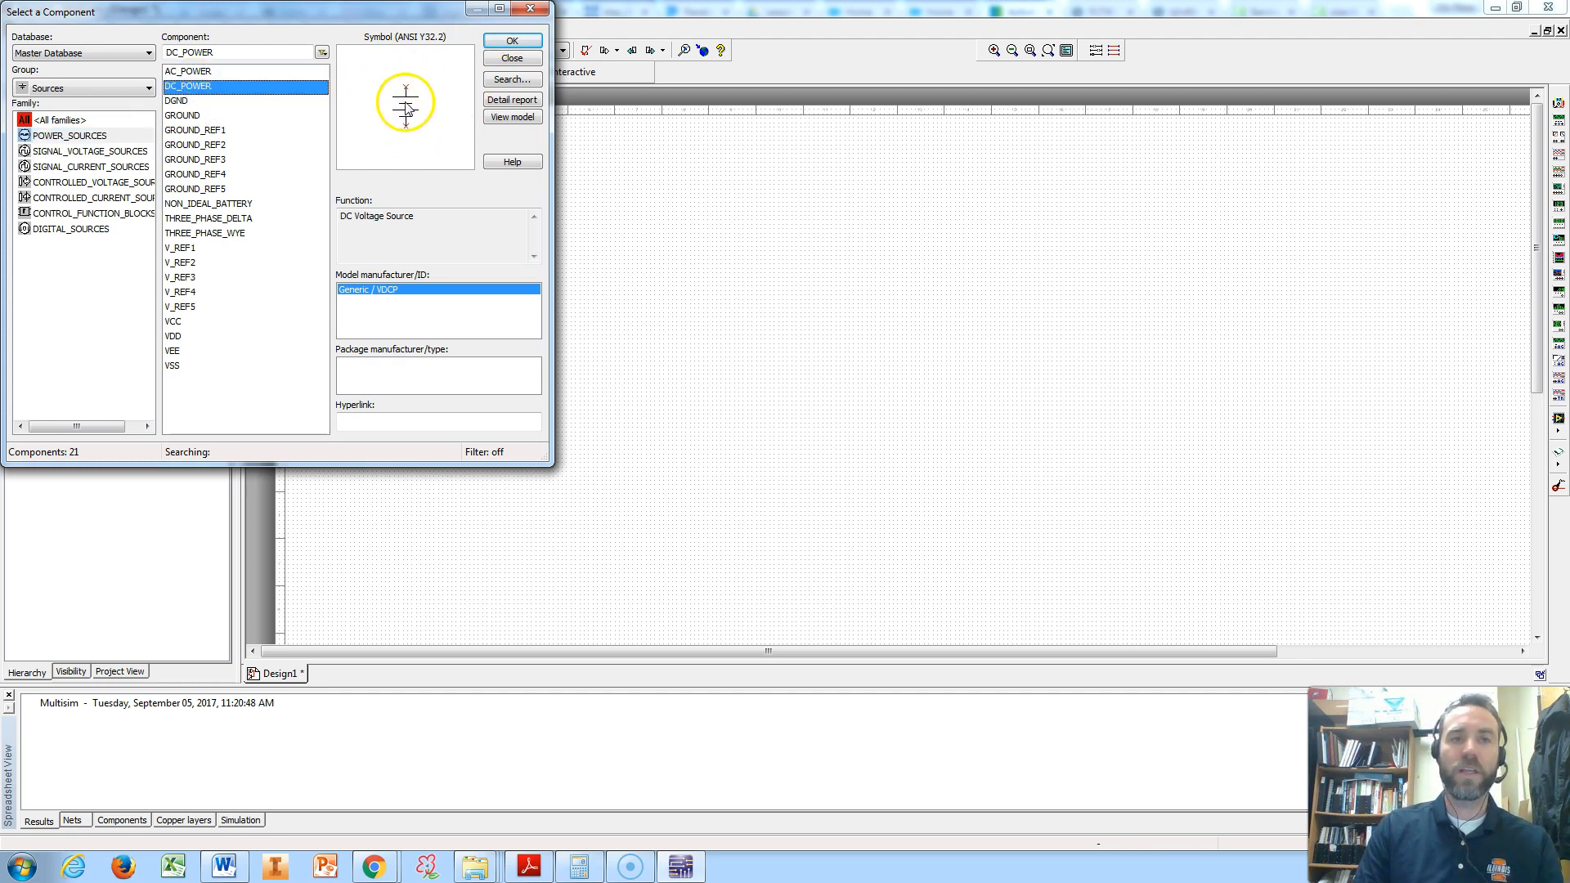
pyautogui.click(524, 47)
pyautogui.click(496, 331)
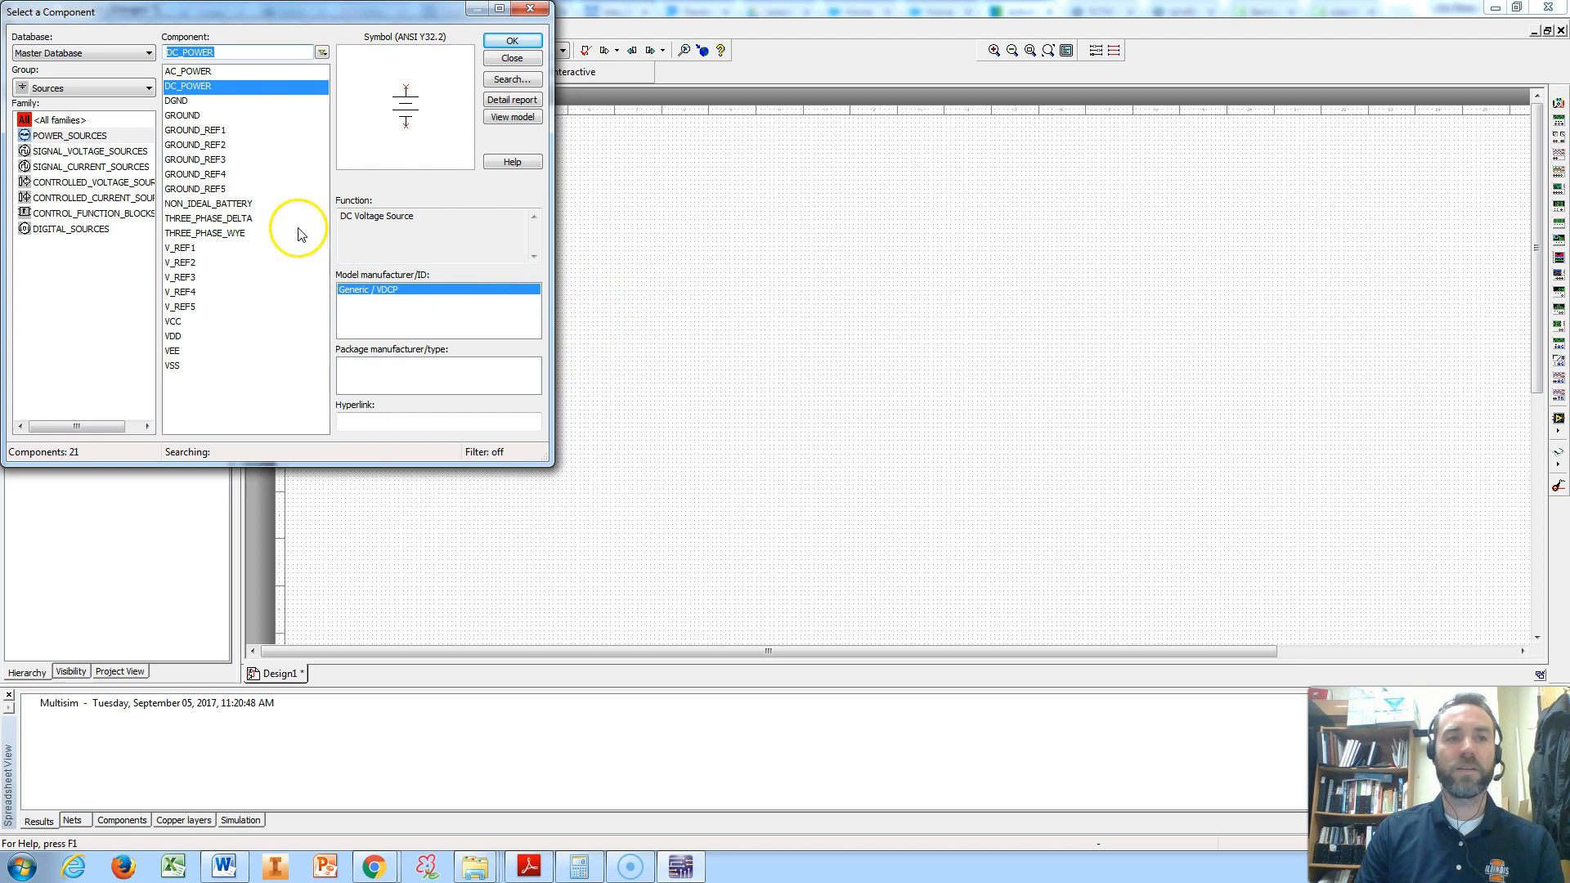
# Place a GROUND component directly below the DC source and finish placing sources
pyautogui.click(206, 120)
pyautogui.click(525, 41)
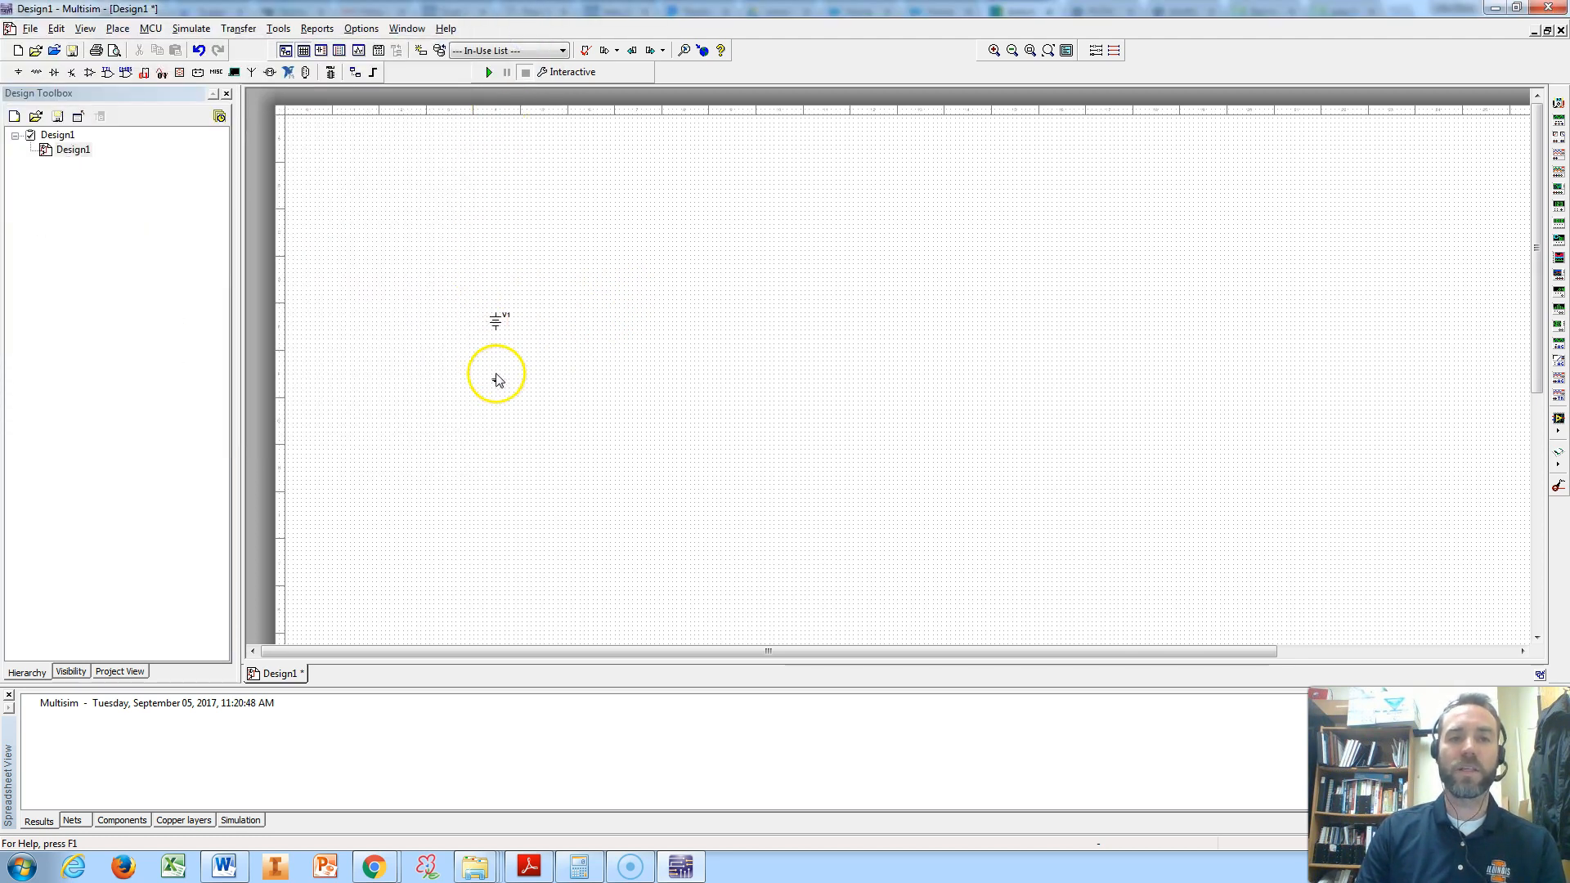
pyautogui.click(496, 373)
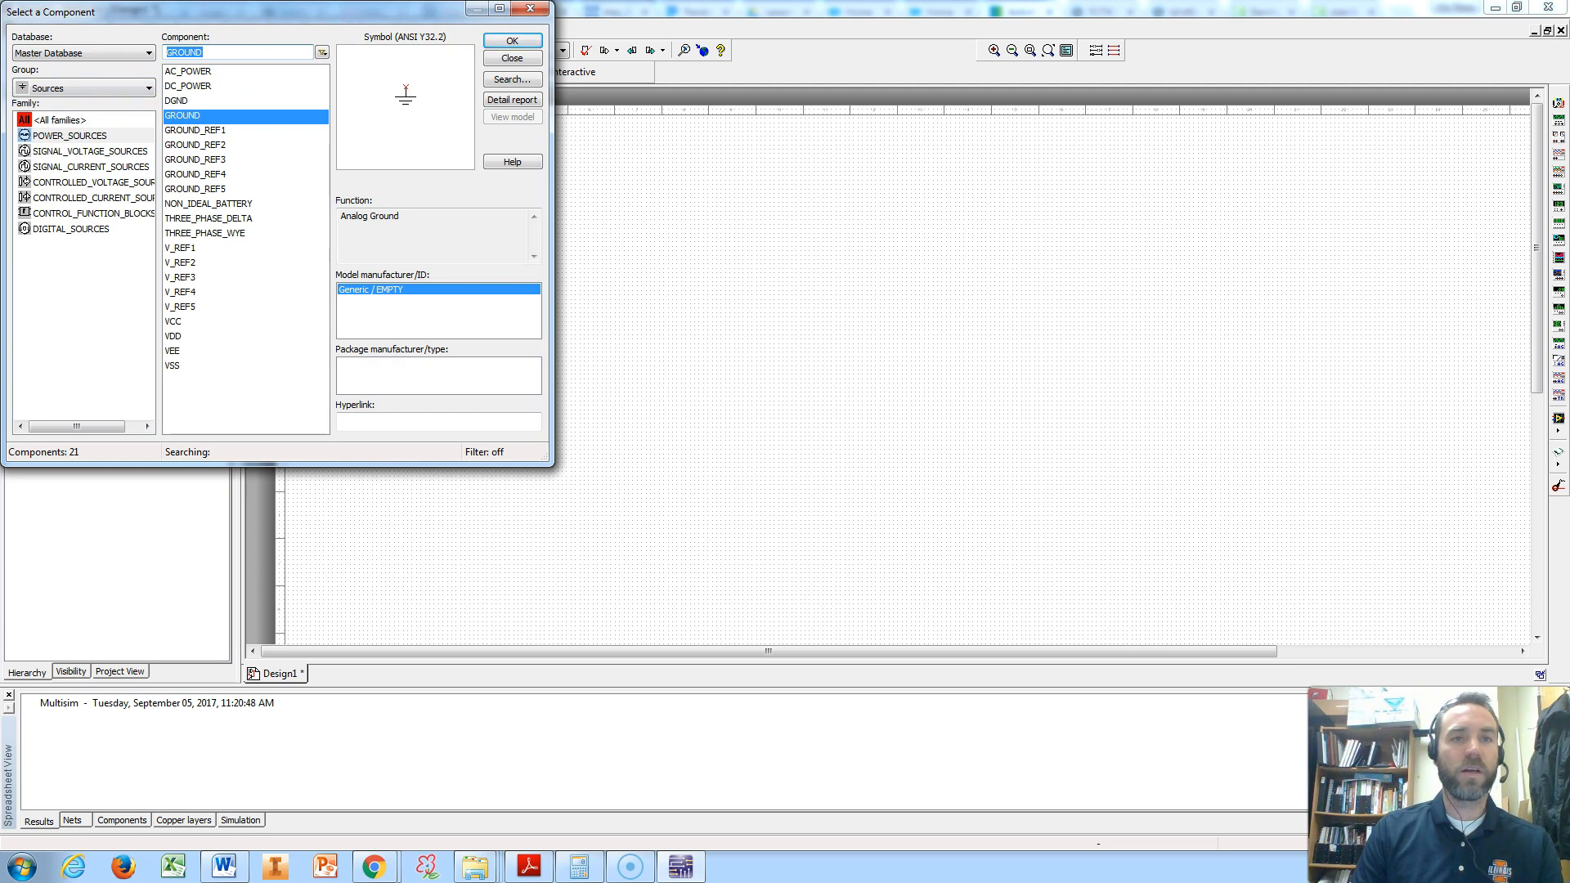
pyautogui.click(511, 58)
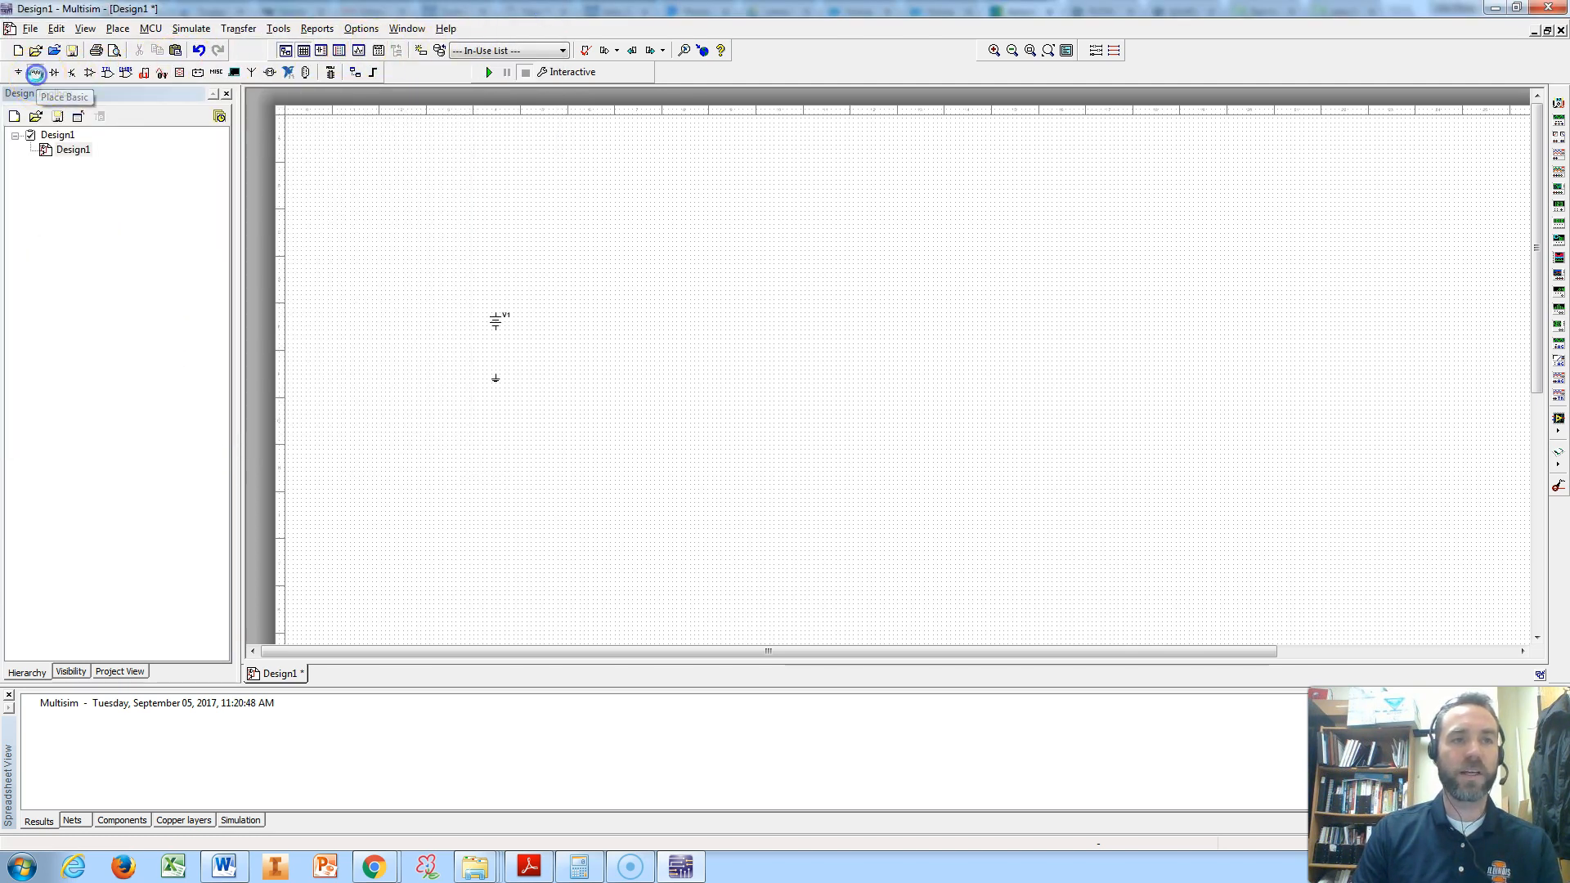
# Place two 768 Ω resistors from the Basic group, one above and right of the source, the other farther right and lower
pyautogui.click(36, 73)
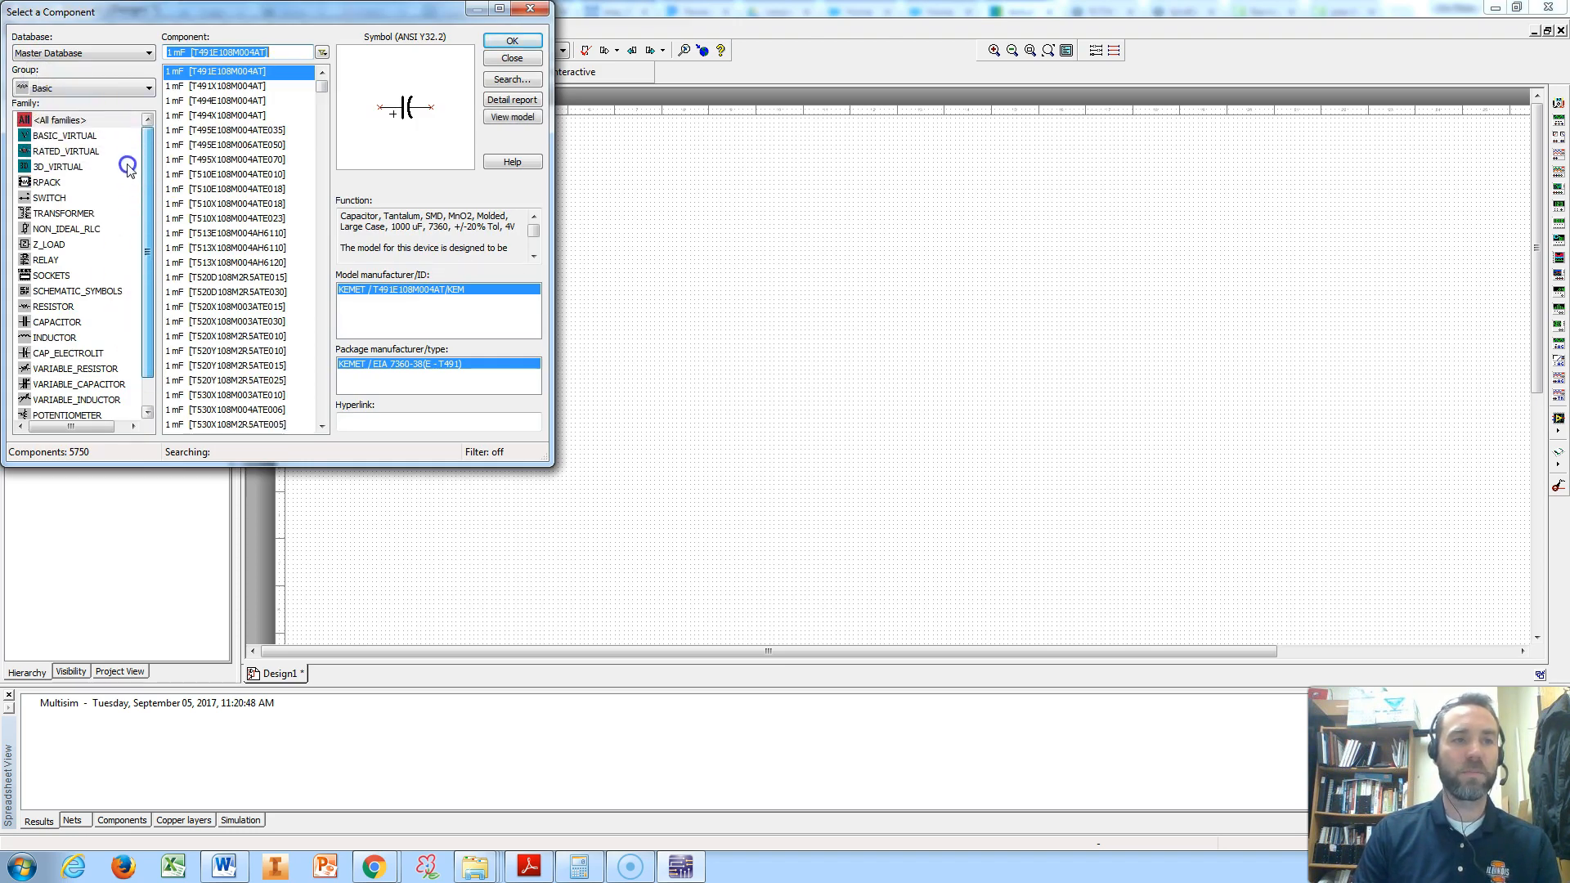
pyautogui.click(54, 308)
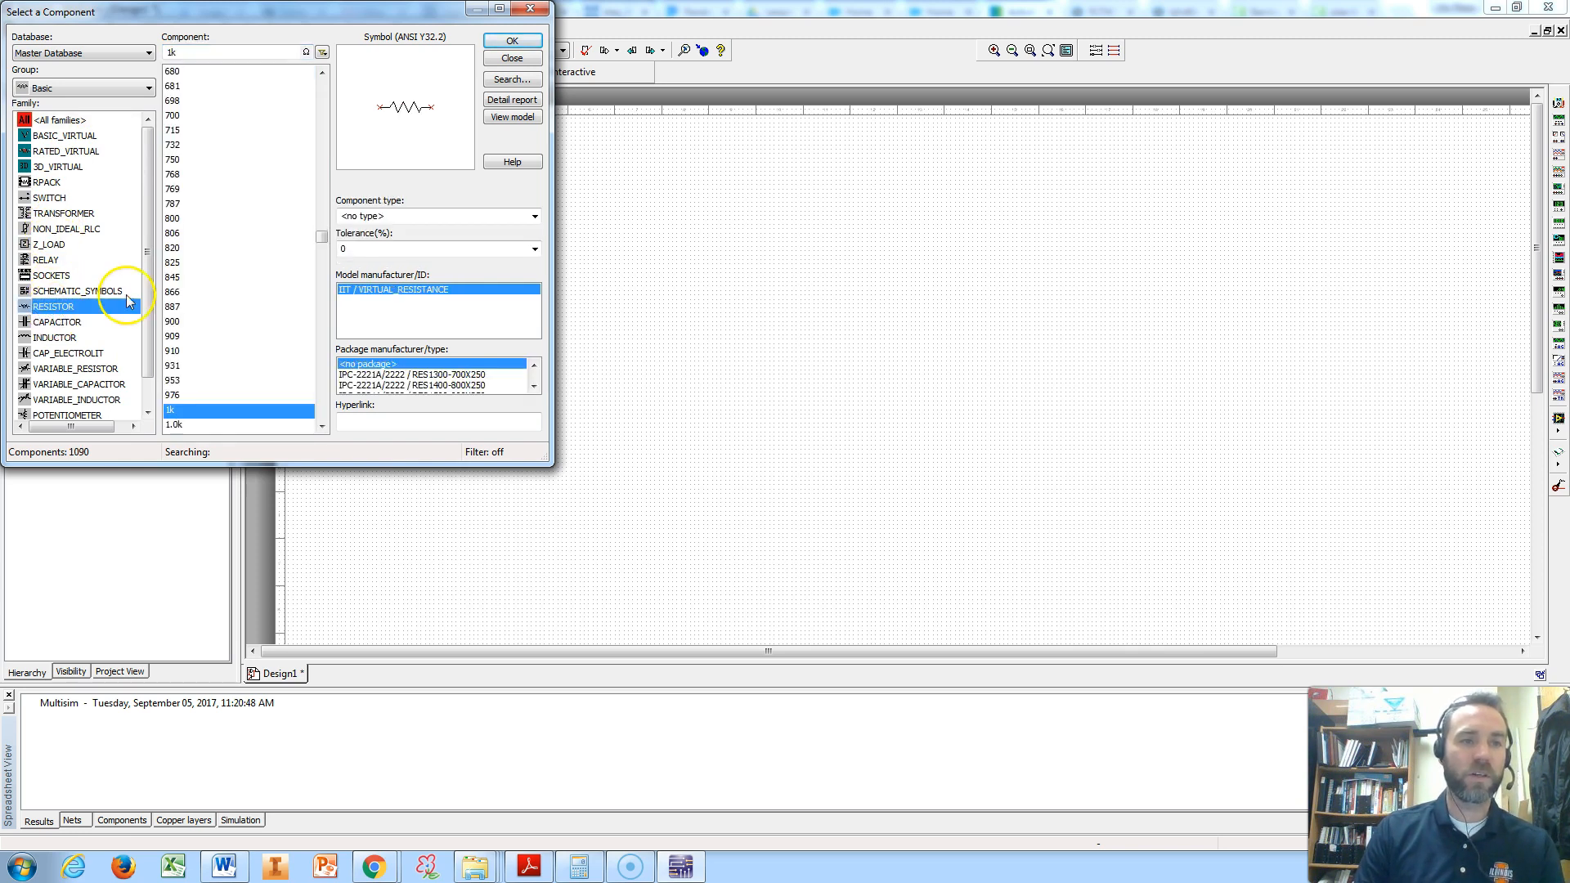
pyautogui.click(198, 175)
pyautogui.scroll(10, 199, 188)
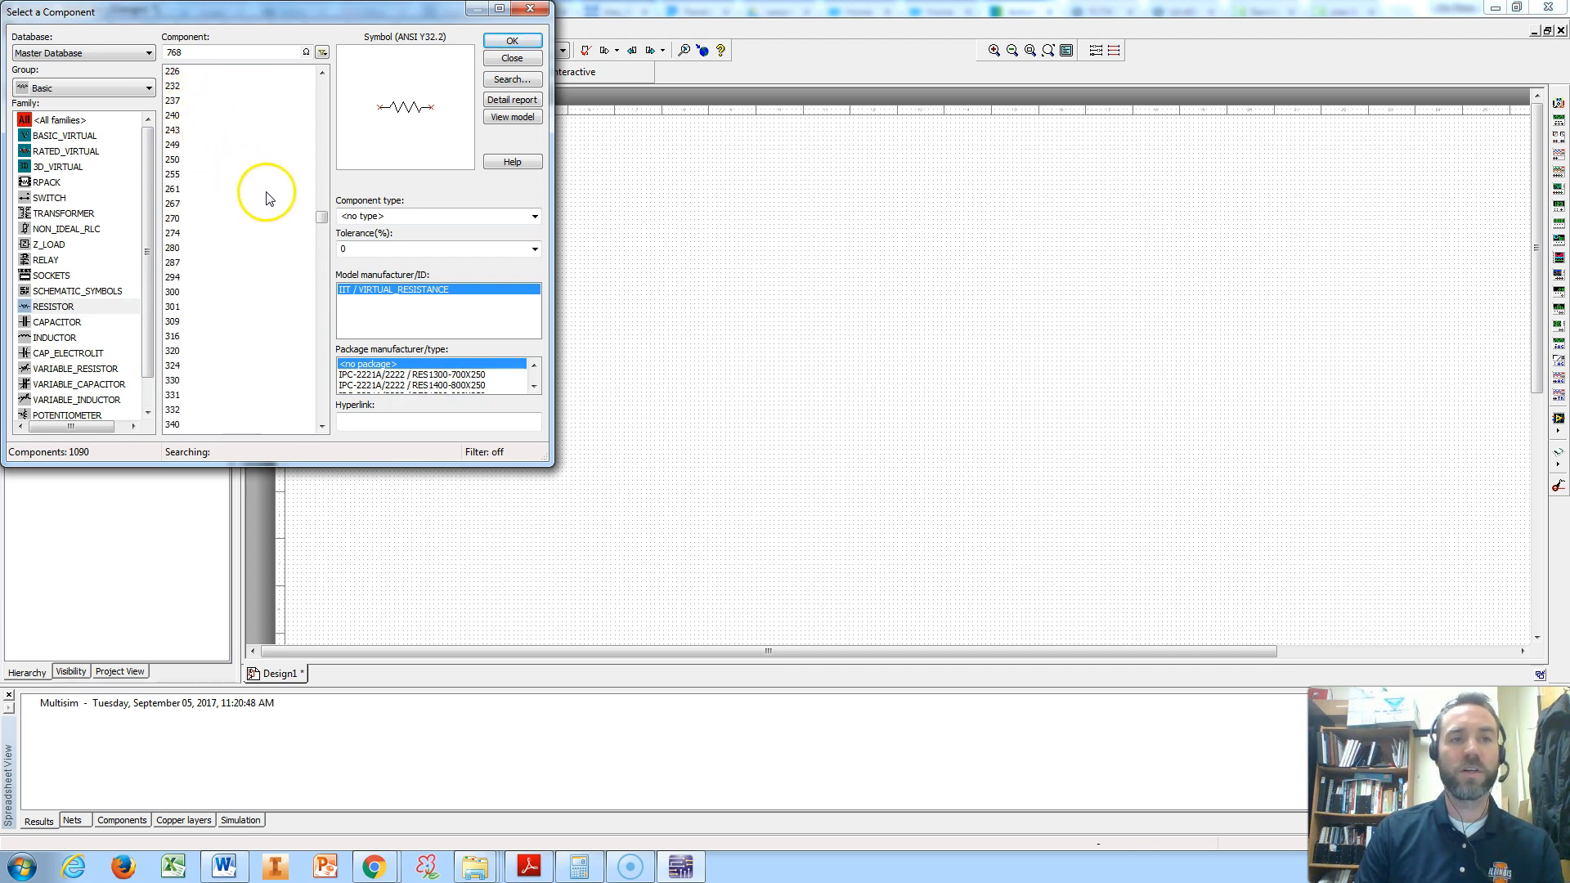
pyautogui.click(513, 41)
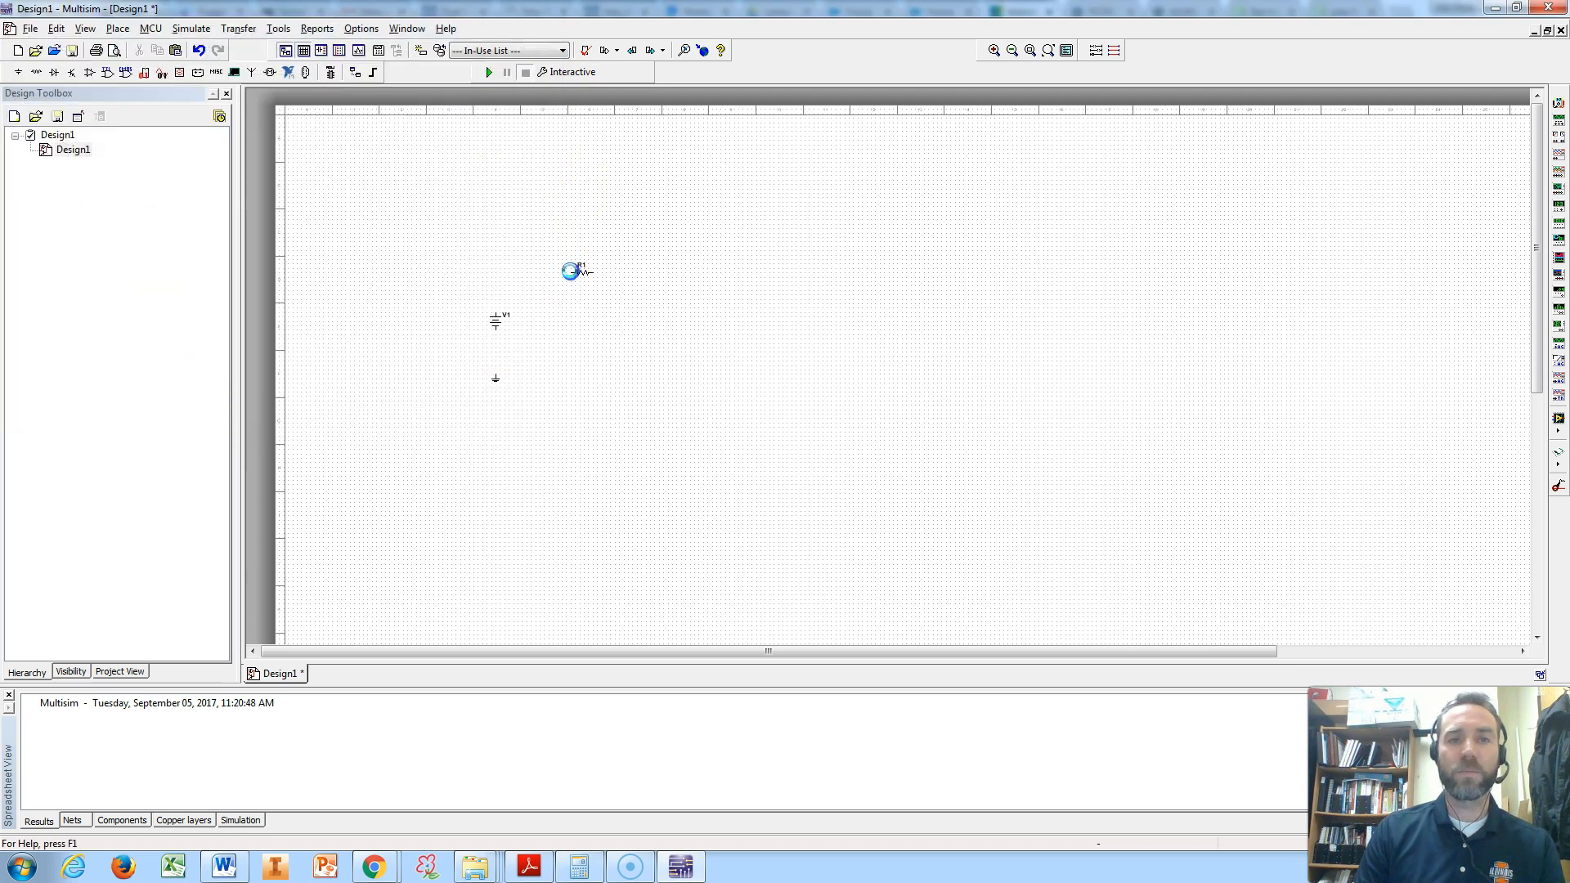
pyautogui.click(571, 271)
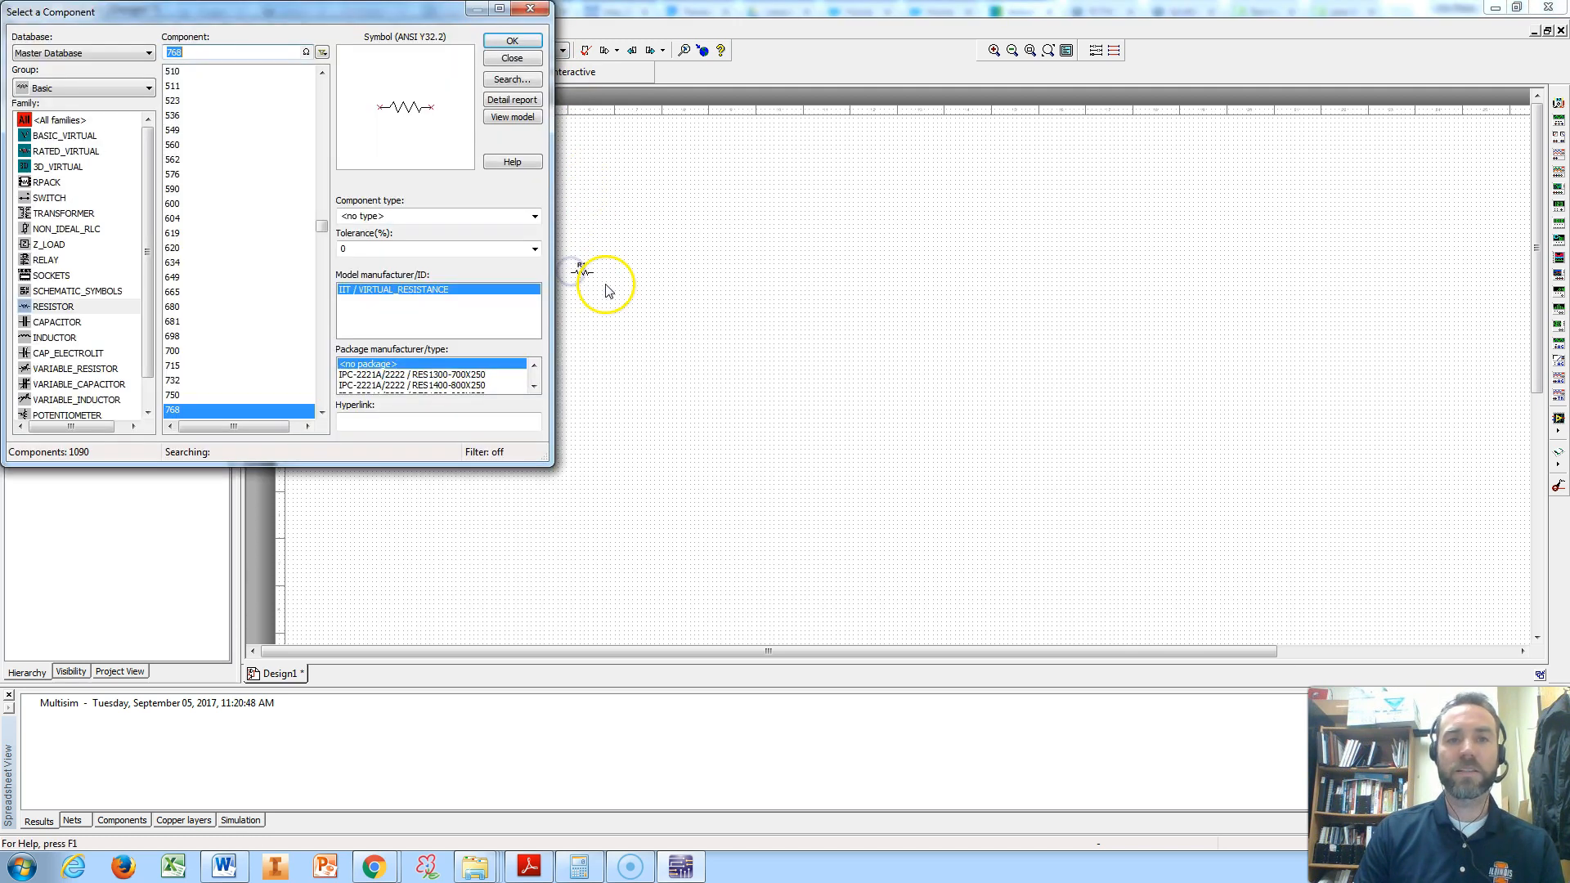
pyautogui.click(523, 42)
pyautogui.click(711, 317)
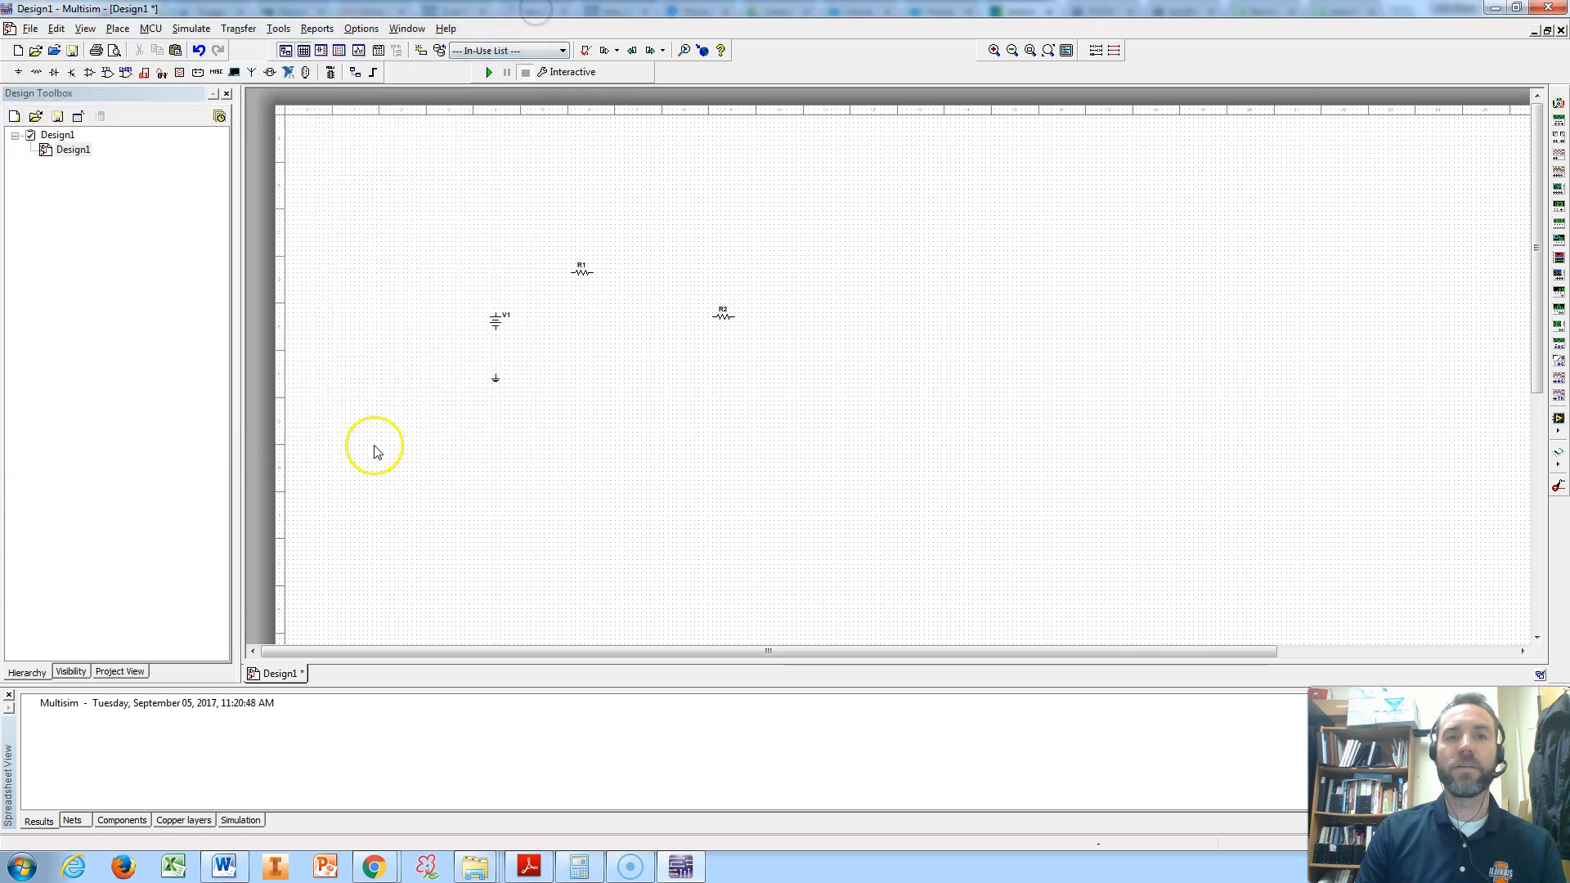
# Move resistor R2 slightly closer to R1 and rotate it 90° so it stands vertically
pyautogui.scroll(2, 628, 338)
pyautogui.moveTo(613, 287); pyautogui.dragTo(645, 274)
pyautogui.moveTo(864, 299); pyautogui.dragTo(781, 291)
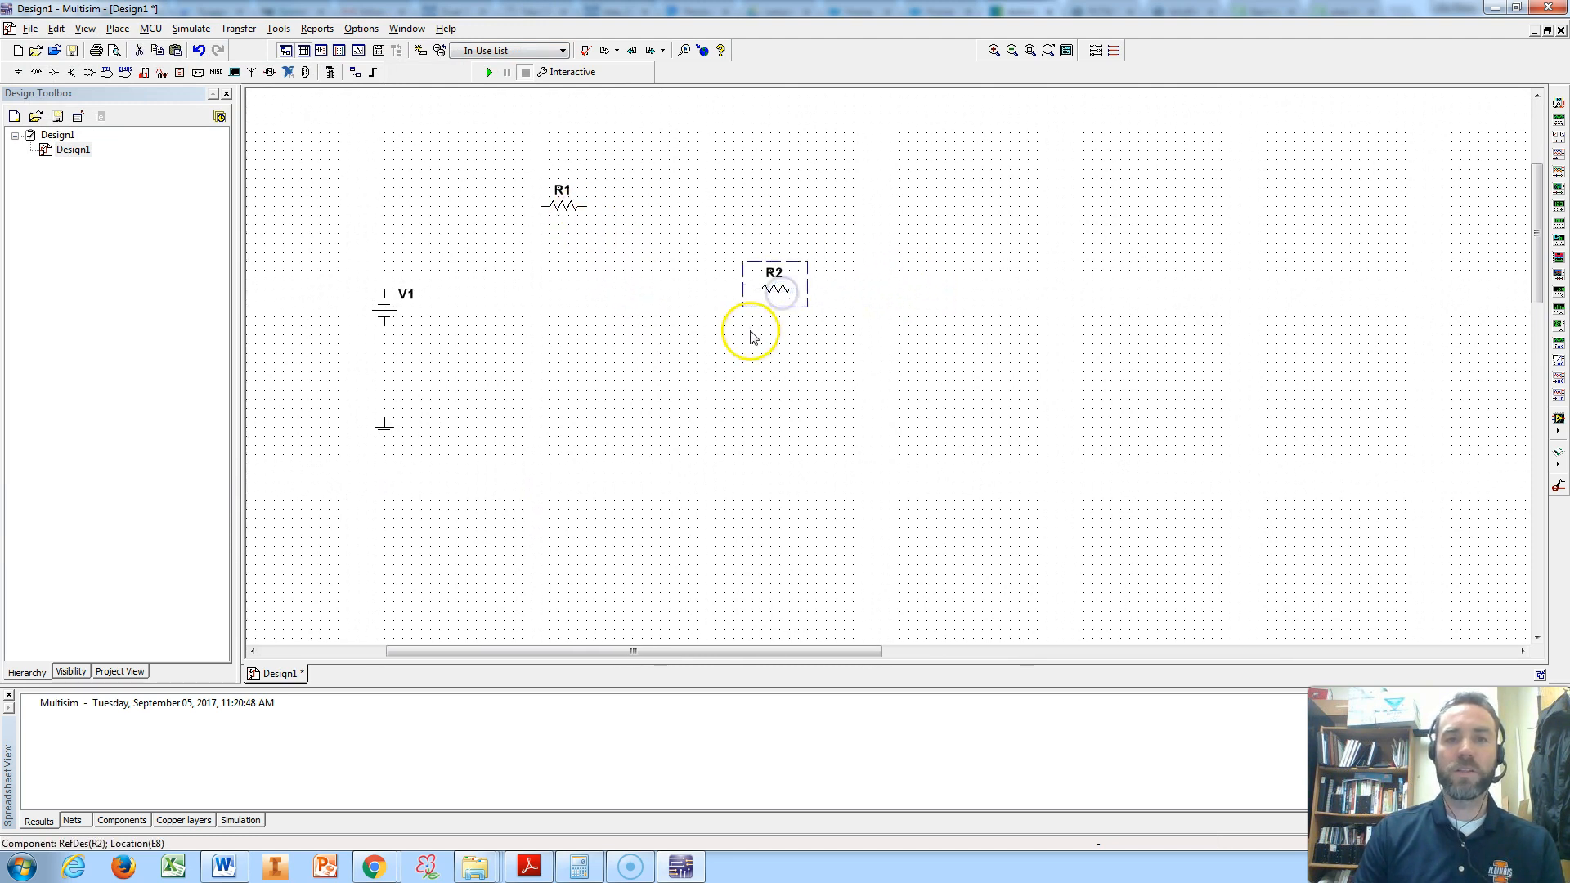
pyautogui.rightClick(782, 292)
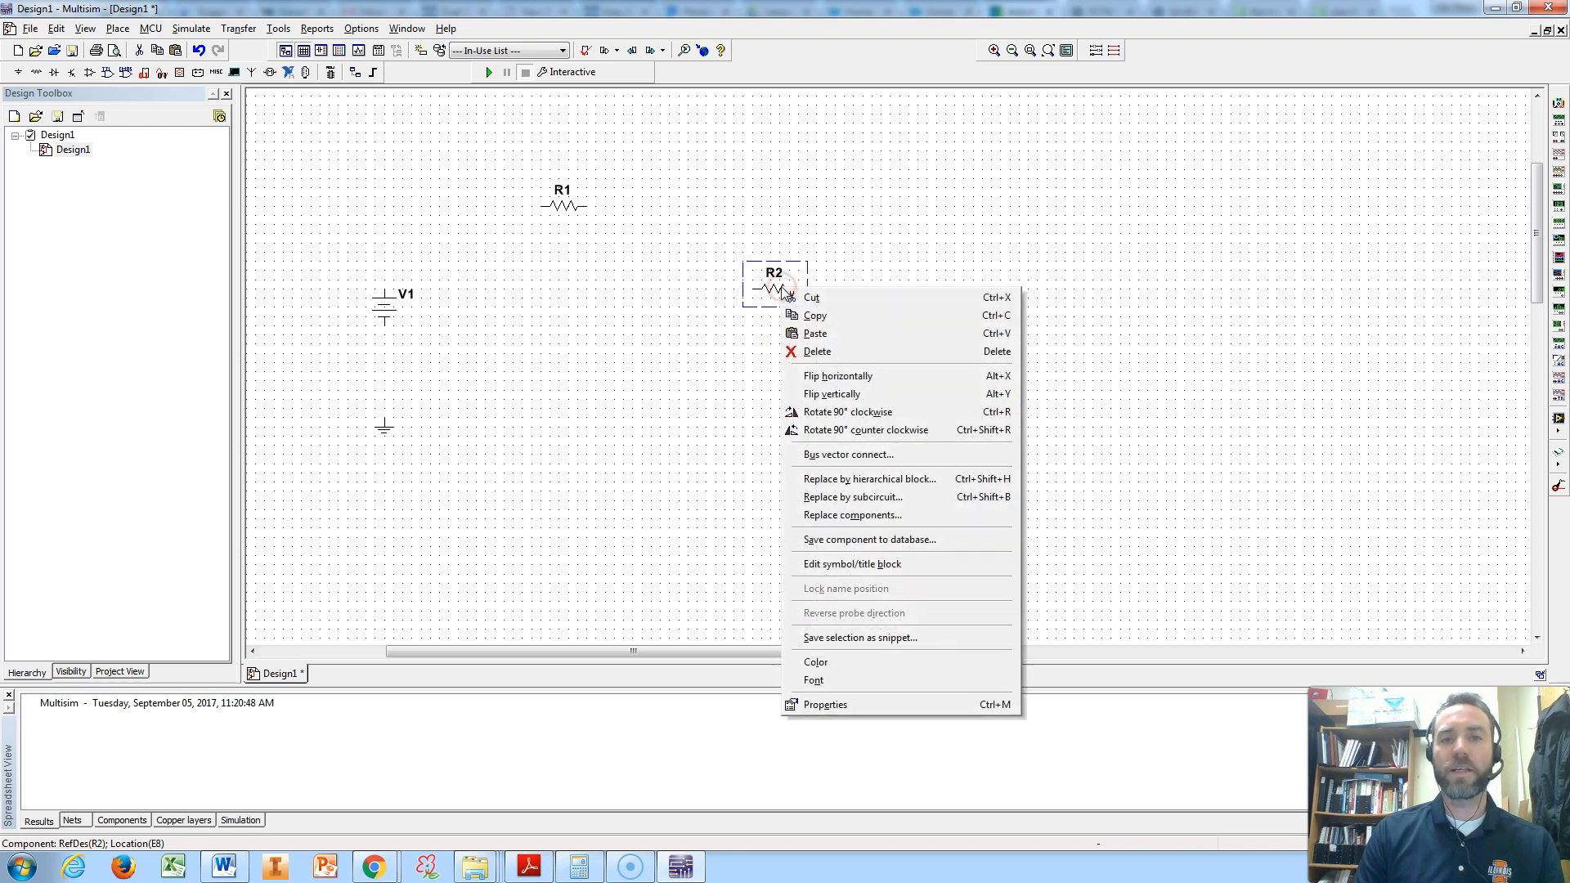
pyautogui.click(720, 308)
pyautogui.click(760, 289)
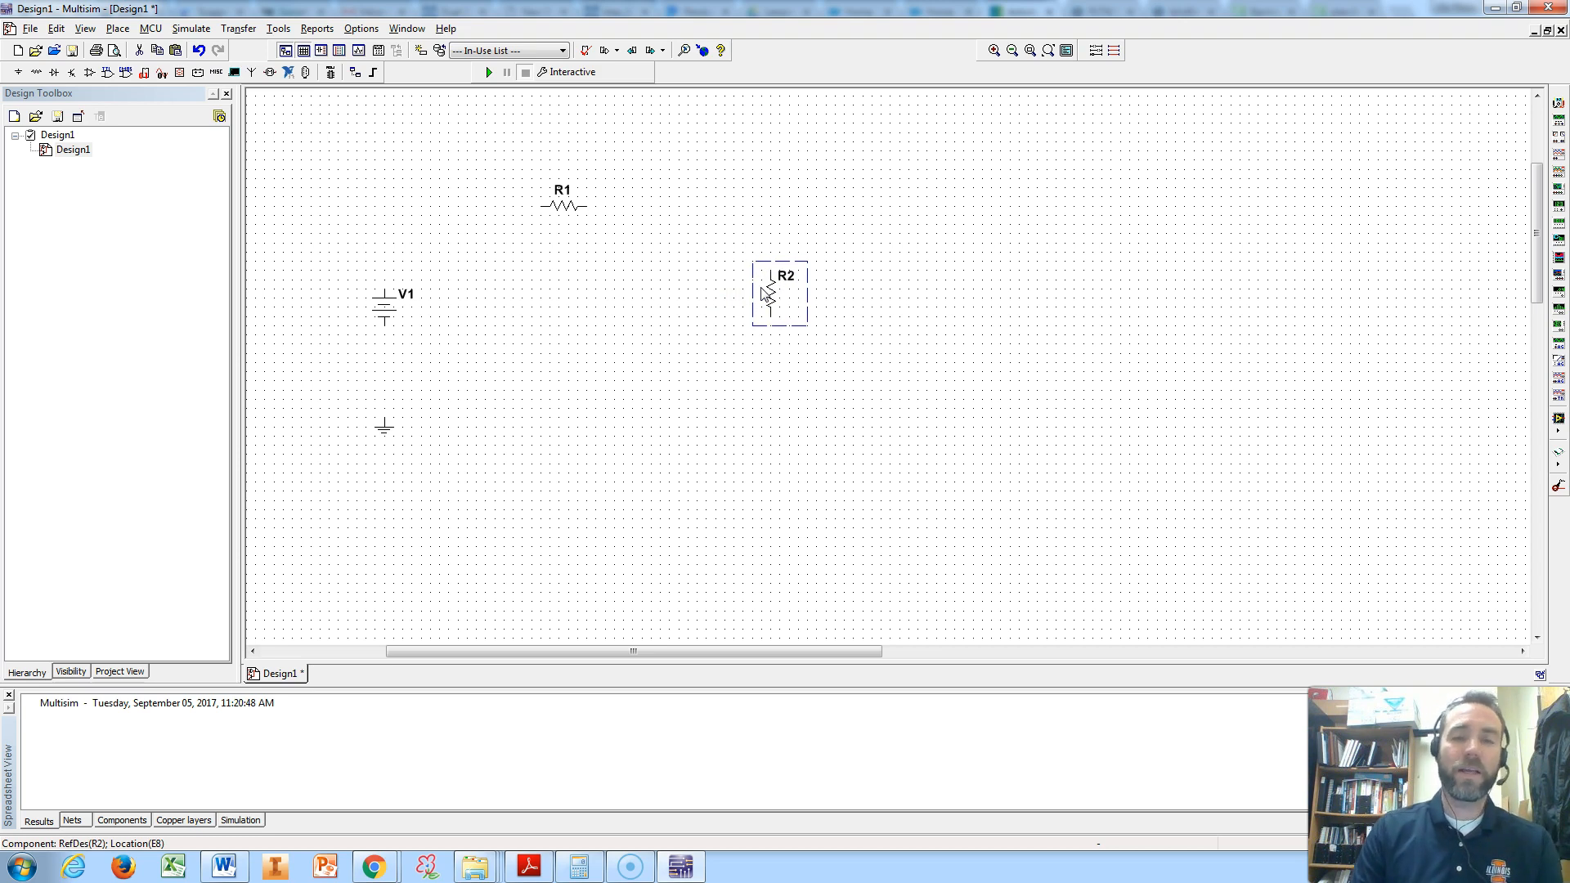
pyautogui.rightClick(764, 291)
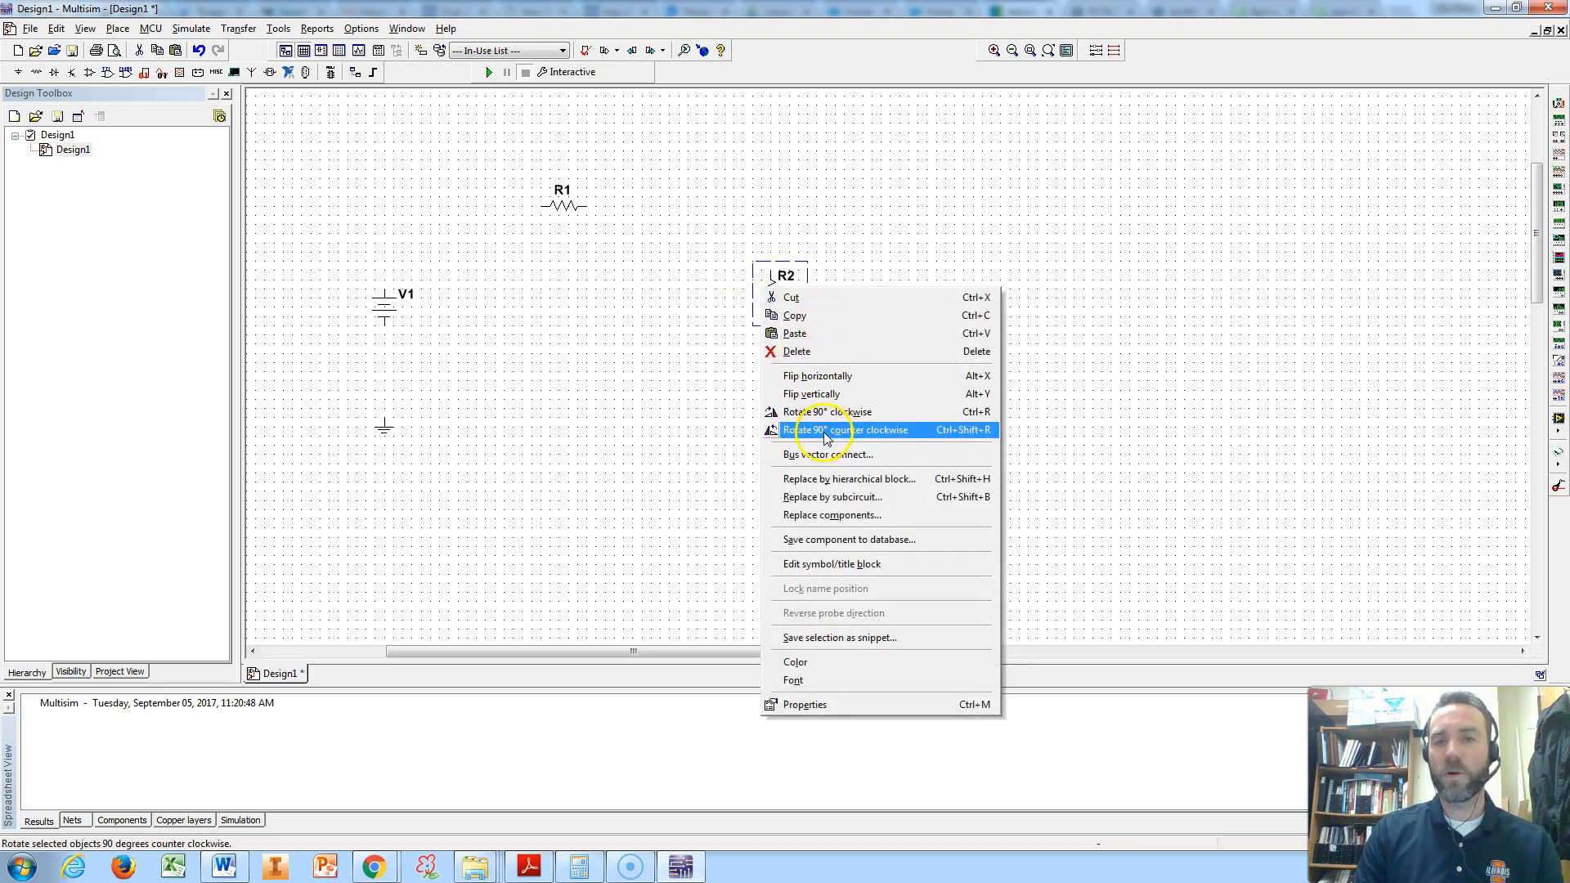
pyautogui.click(682, 409)
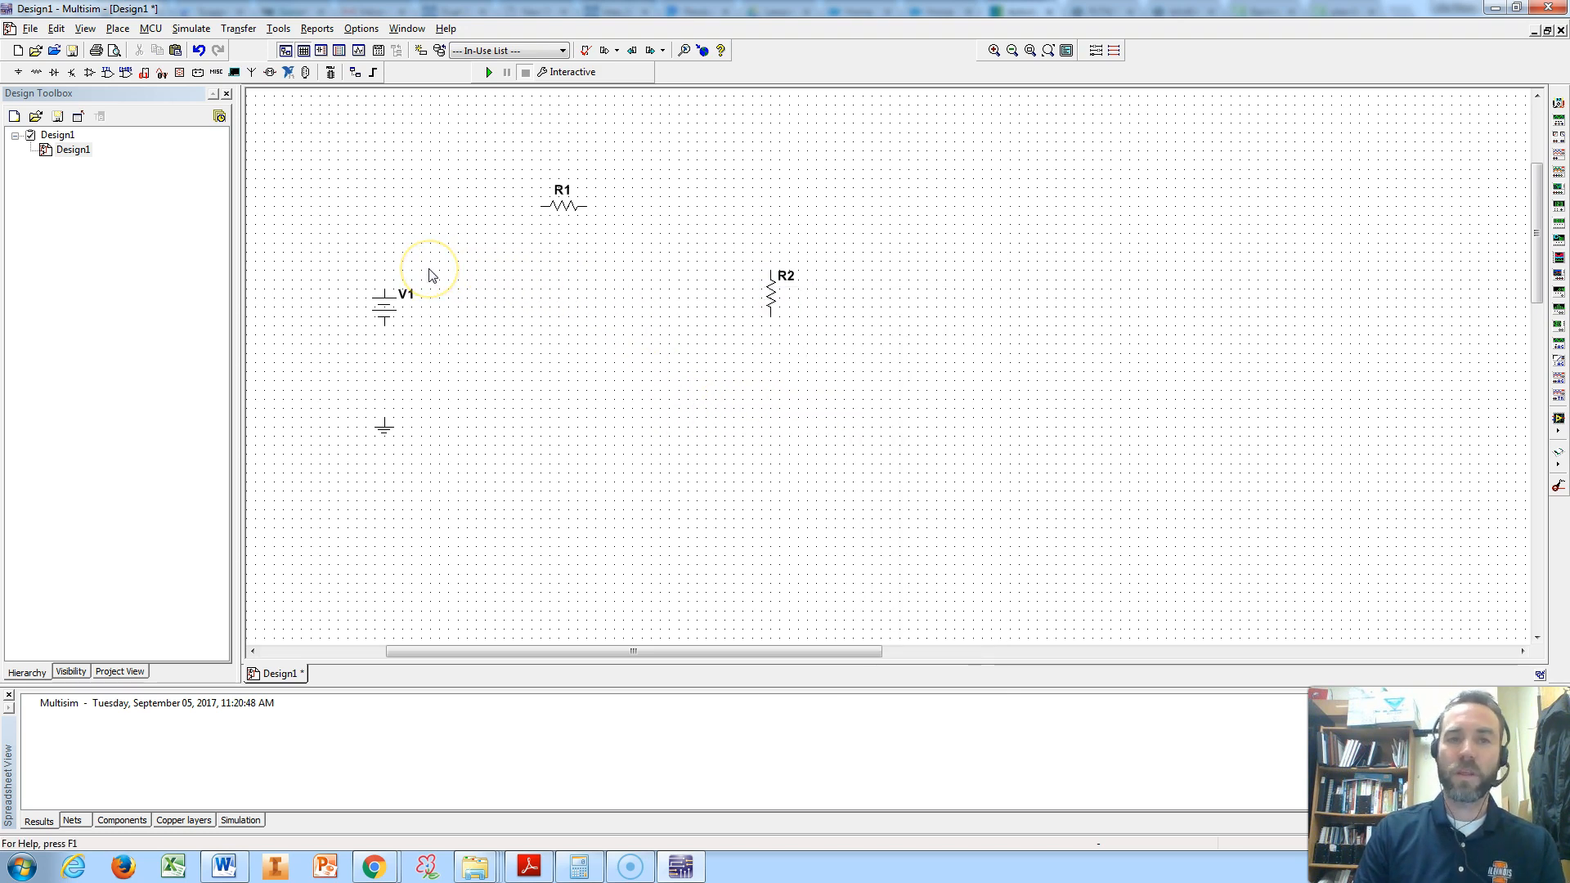
# Wire the upper terminal of source V1 to R1, and R1's other end to the upper terminal of R2
pyautogui.click(382, 287)
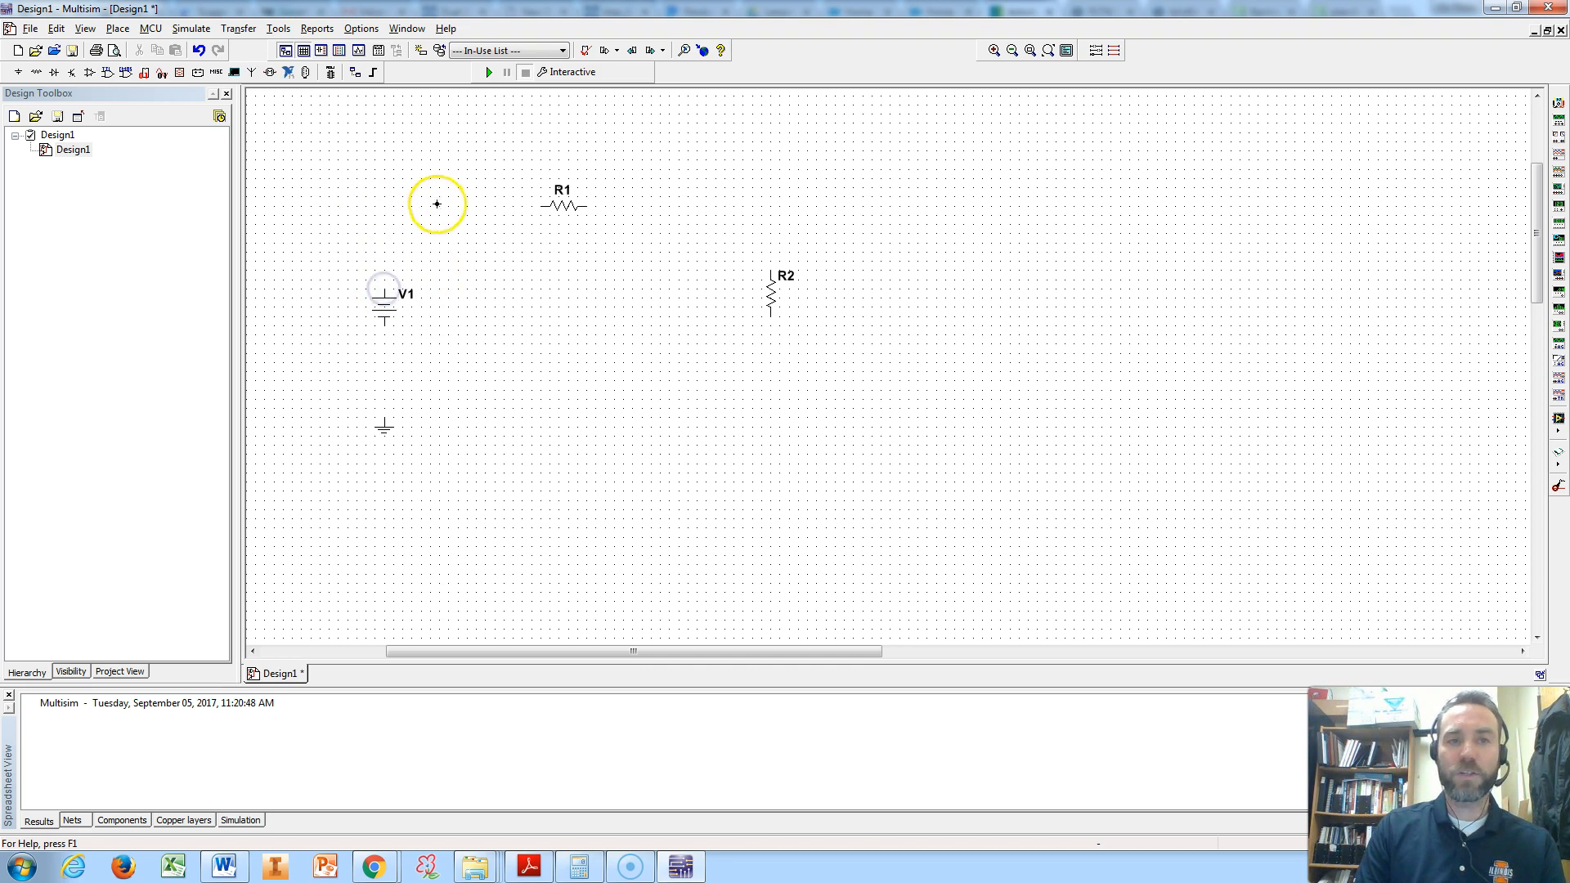
pyautogui.click(538, 205)
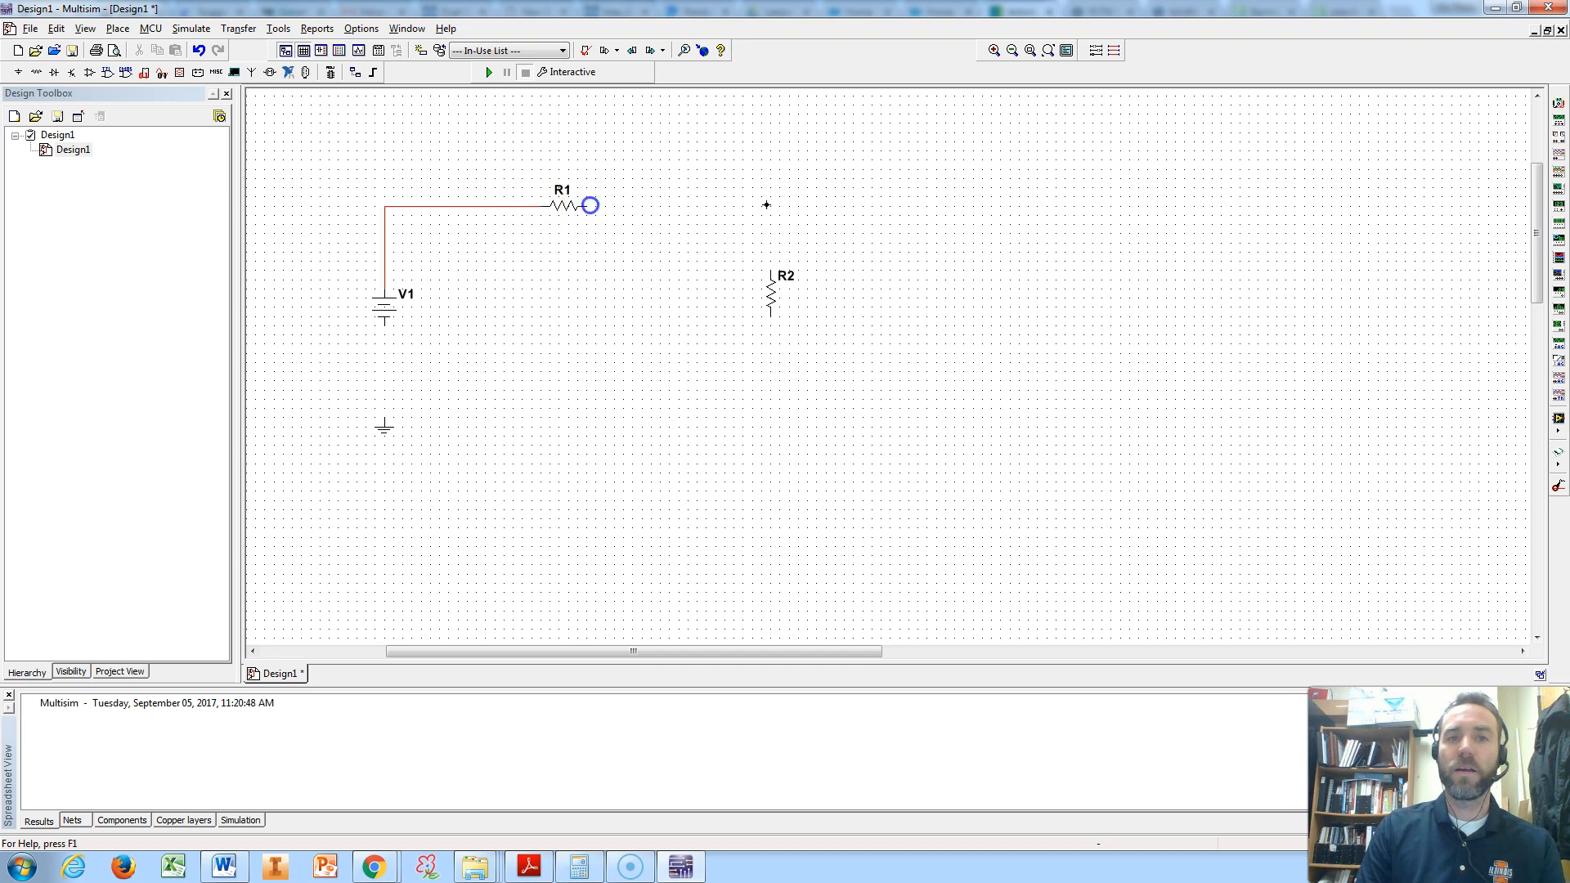
pyautogui.click(771, 268)
# Wire R2's lower terminal back to V1's lower terminal with a corner below R2, and connect the ground to the return wire's corner below V1
pyautogui.click(770, 317)
pyautogui.click(770, 378)
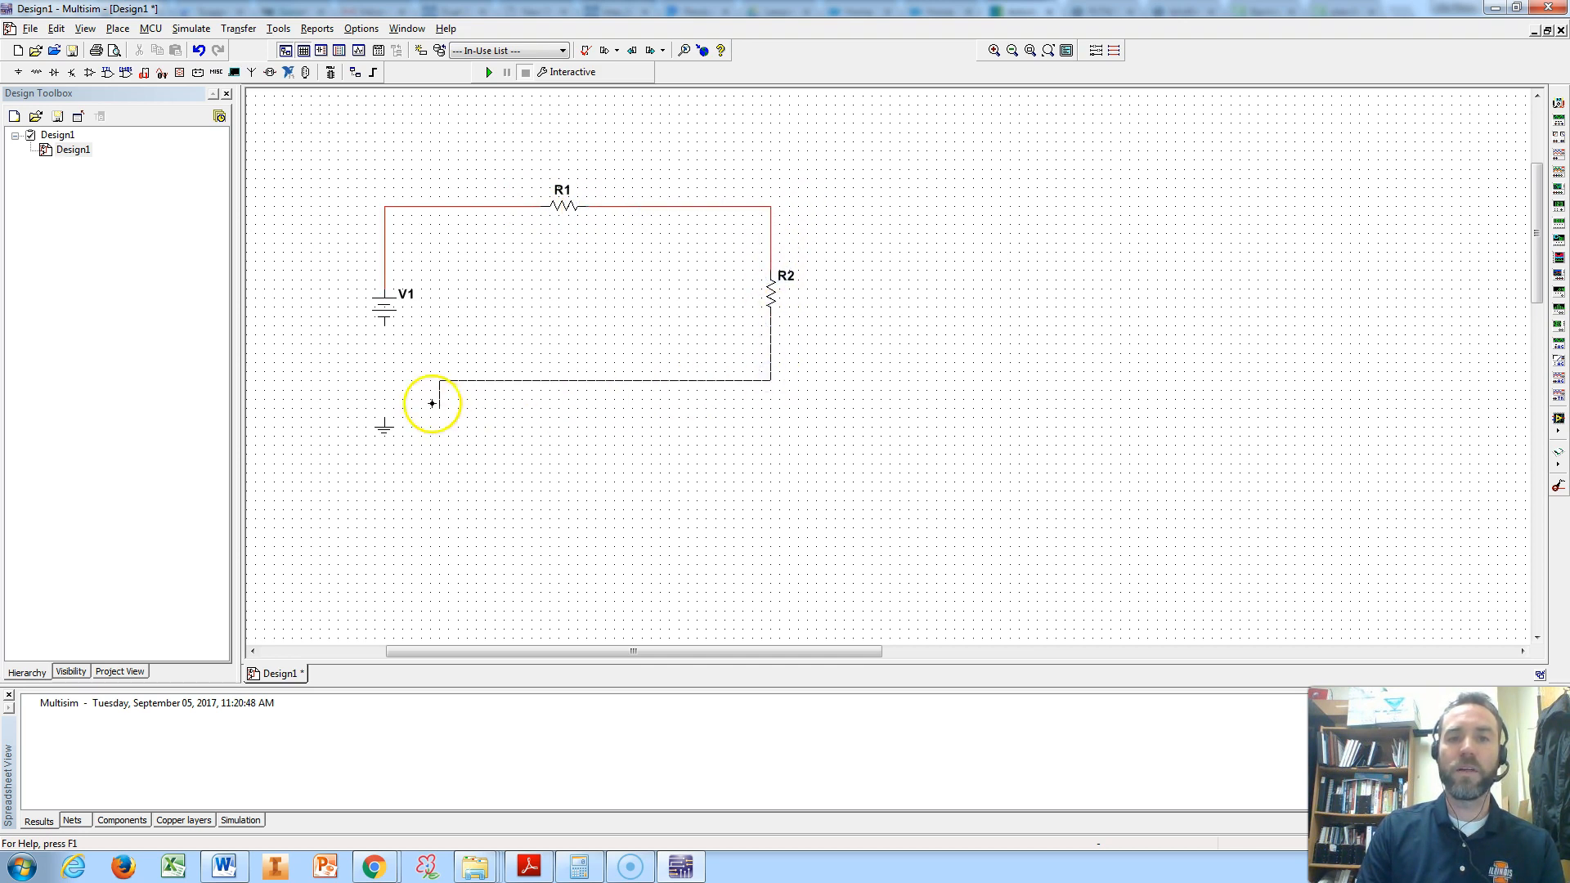
pyautogui.click(383, 332)
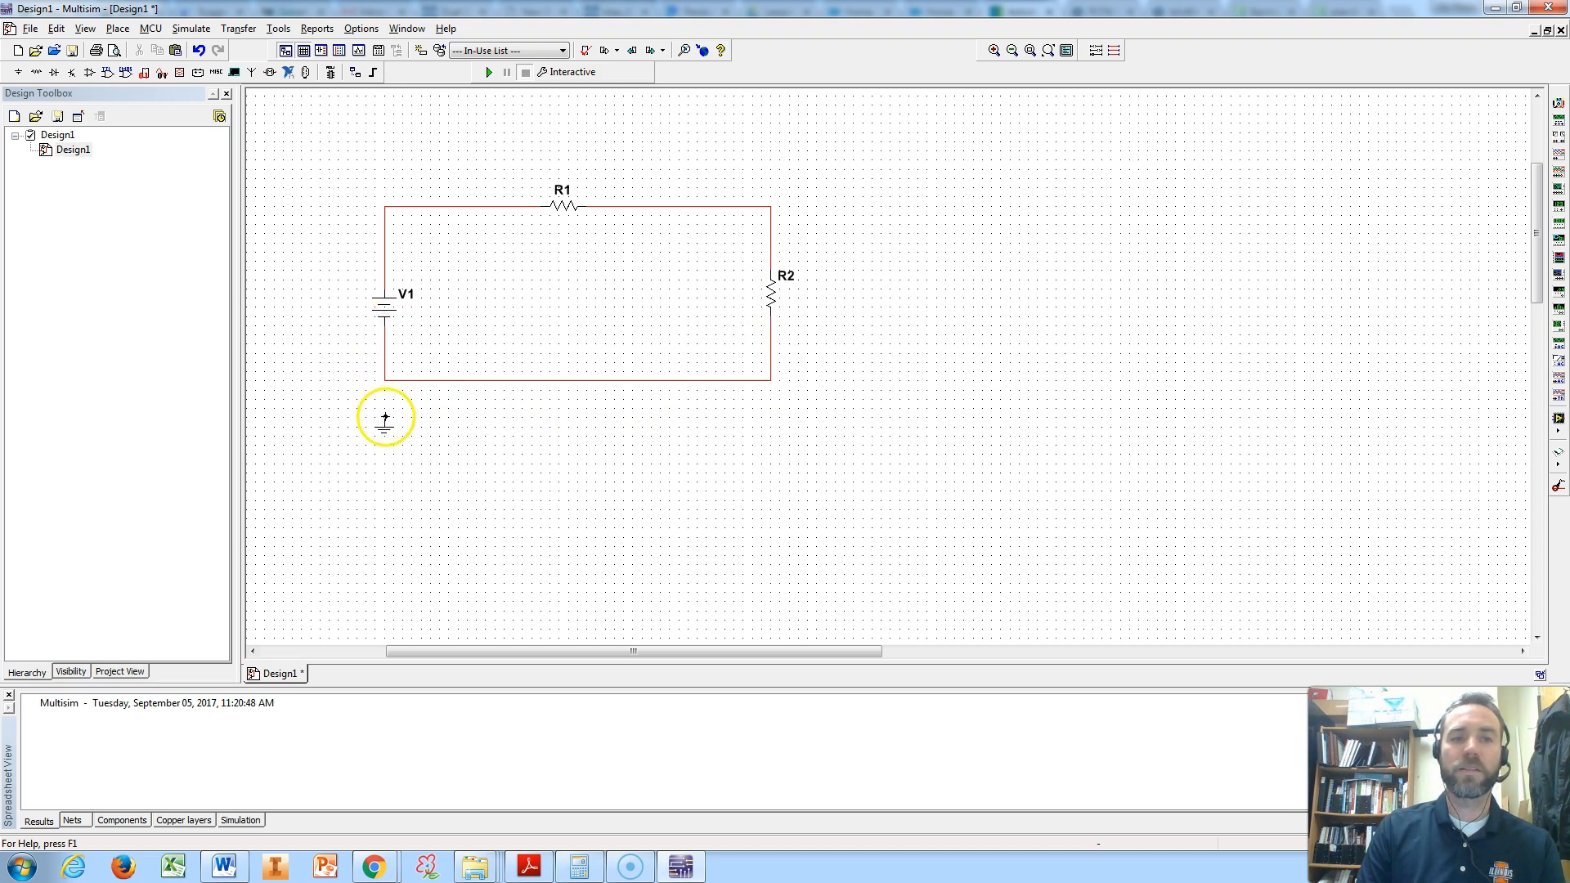
pyautogui.click(384, 379)
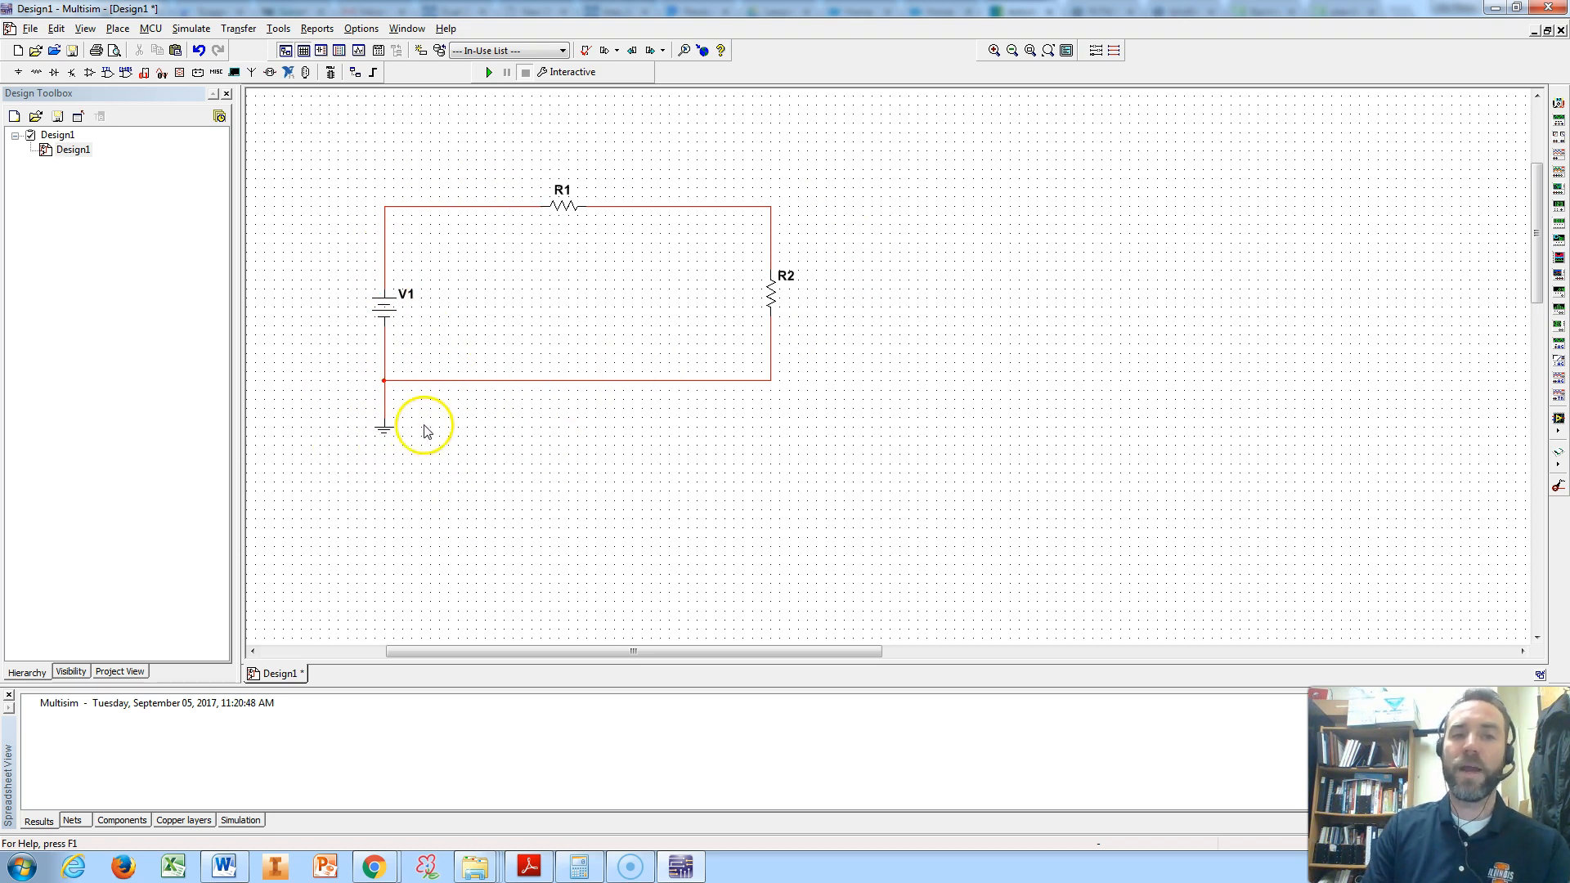
# Turn on the display of component Values in the sheet visibility properties and apply it
pyautogui.rightClick(544, 289)
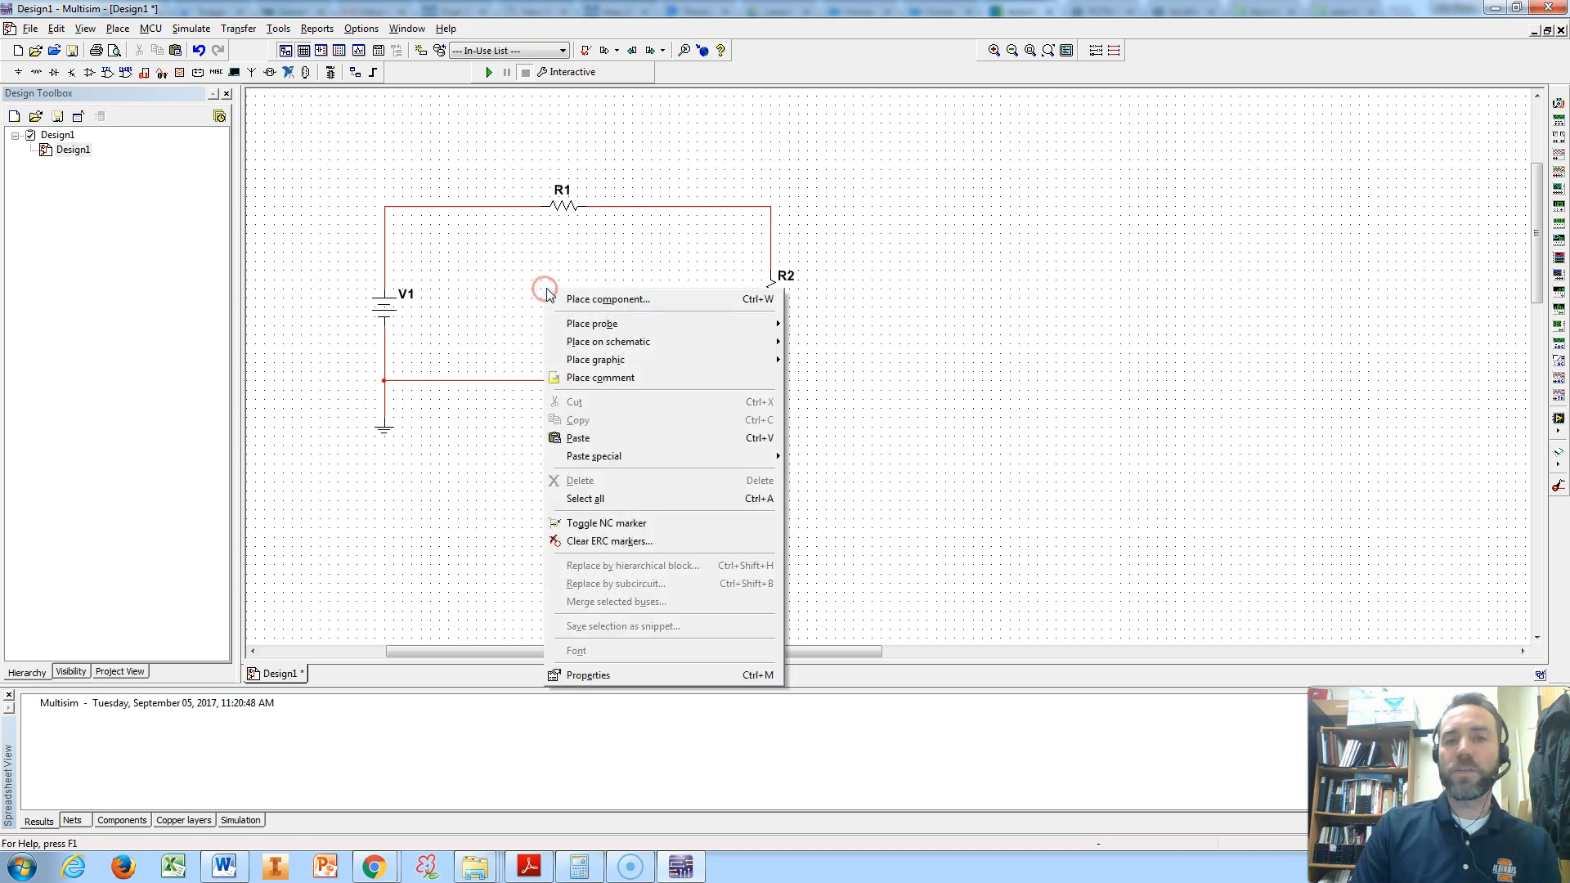
pyautogui.click(667, 675)
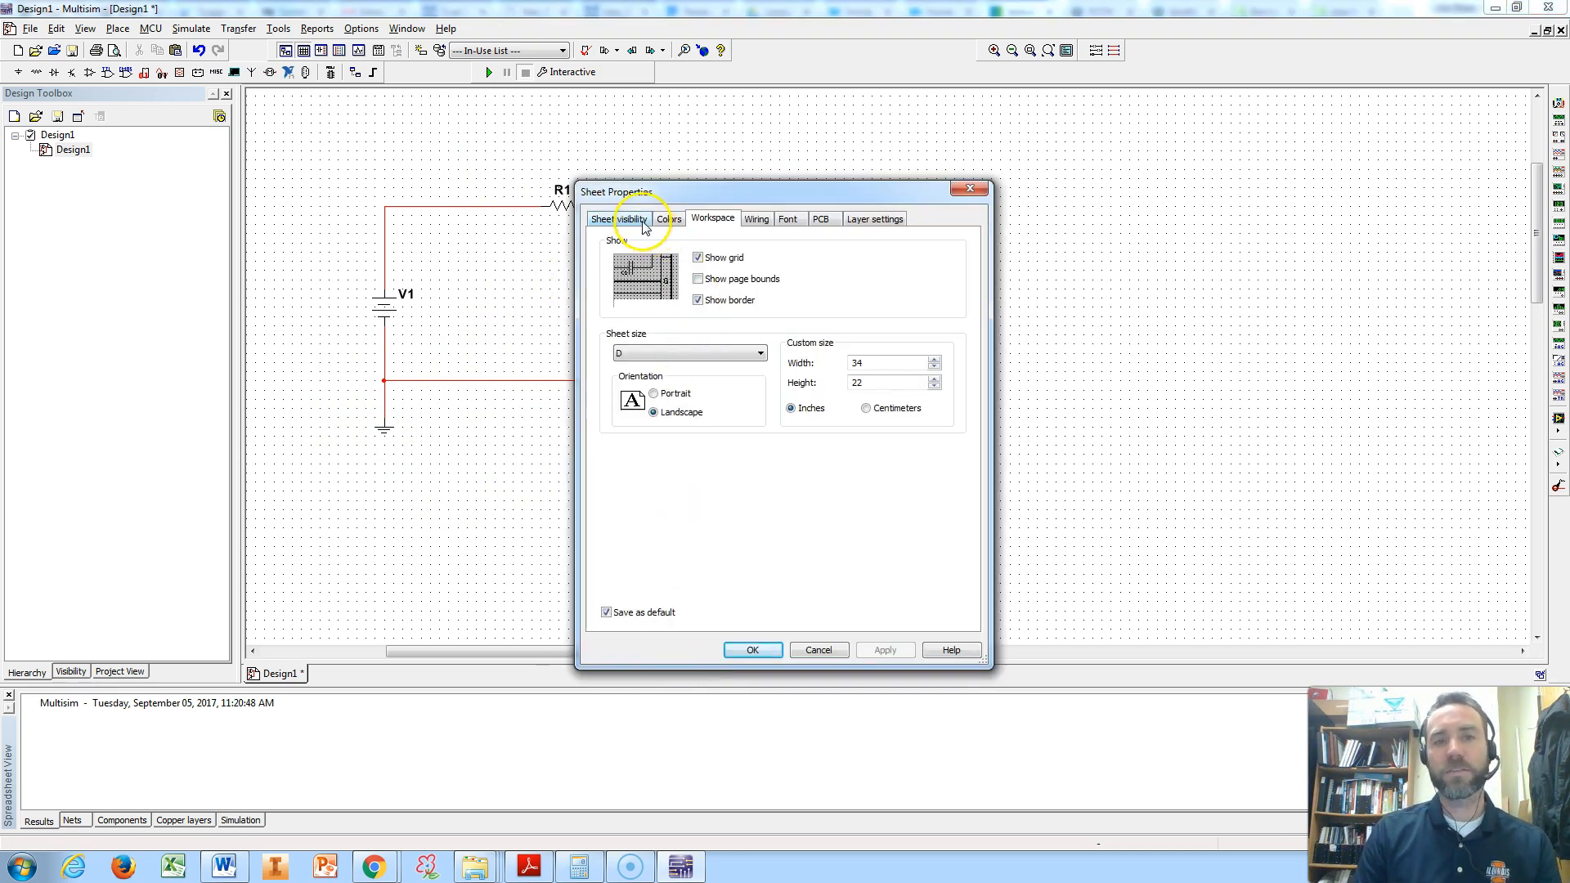
pyautogui.click(640, 224)
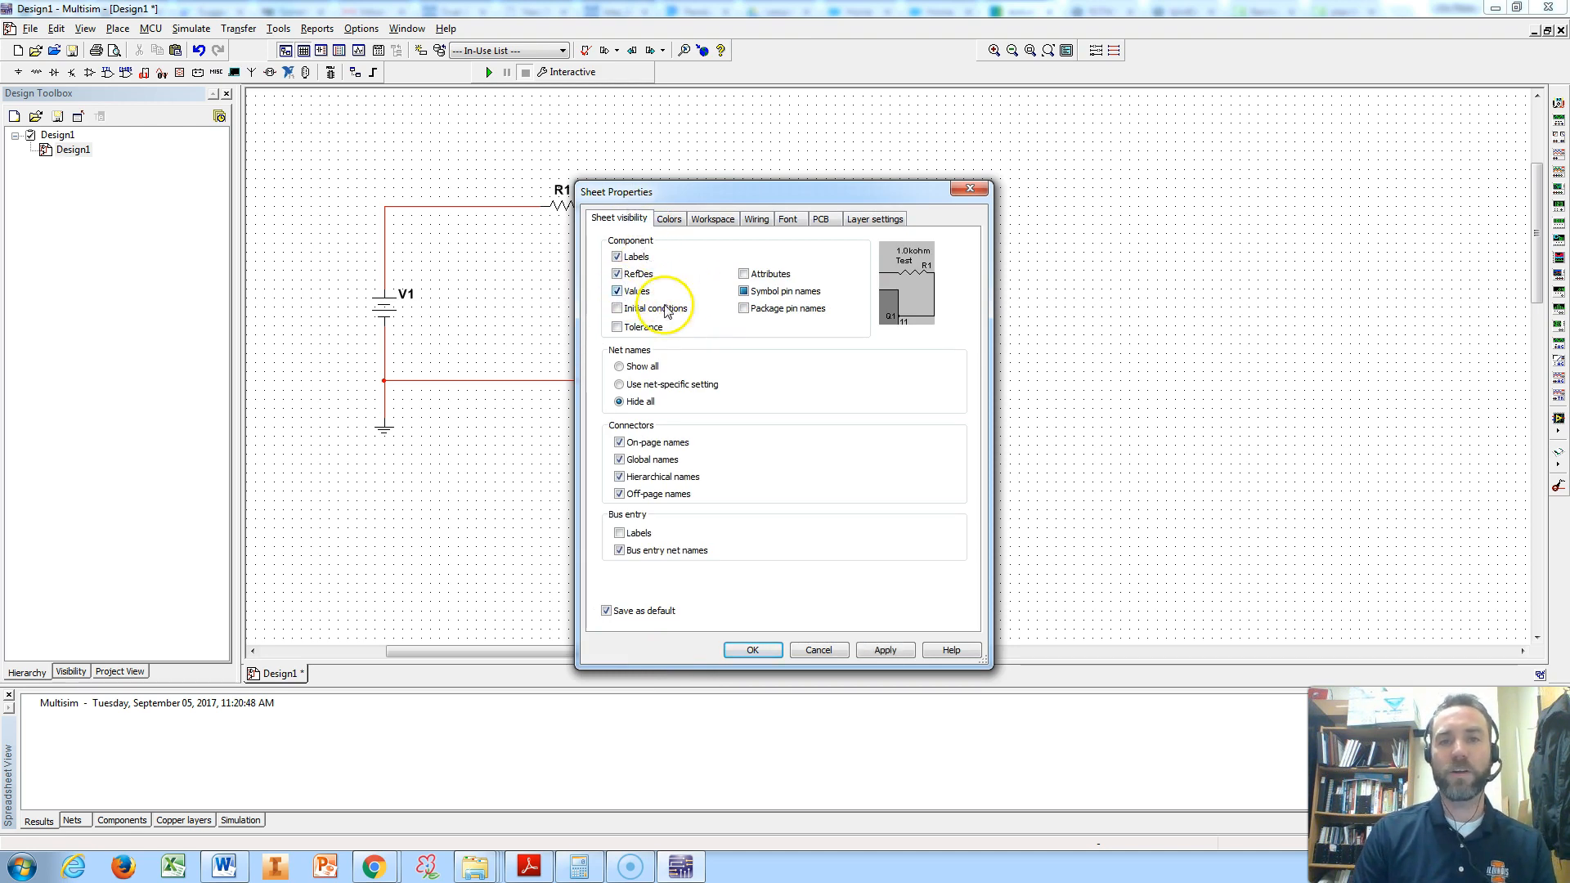
pyautogui.click(884, 651)
pyautogui.click(749, 650)
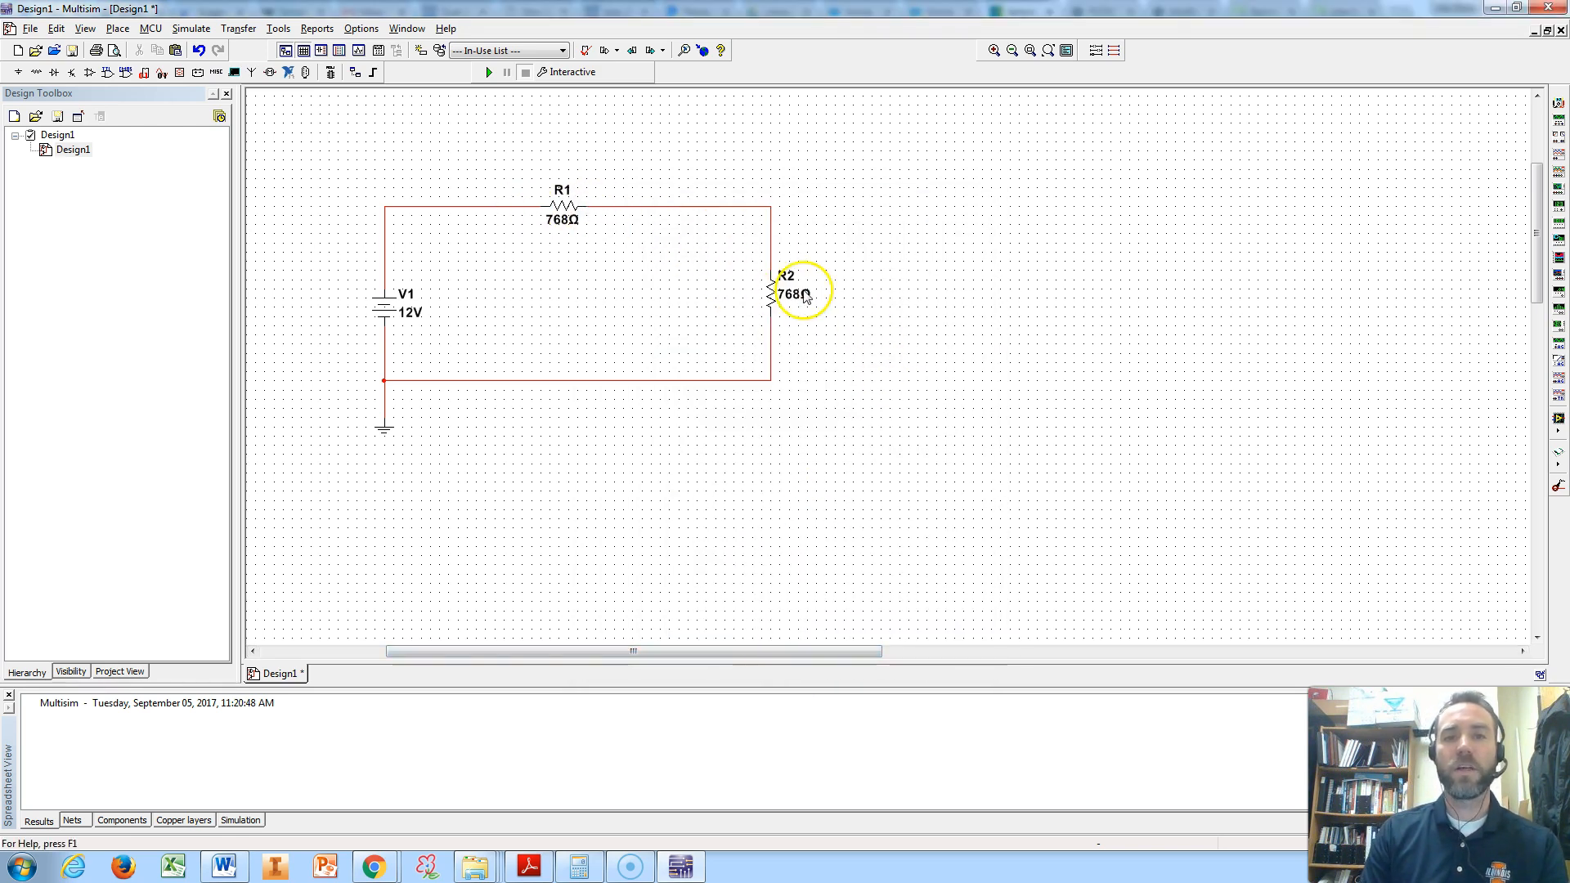
# Set the resistance of R1 to 220 Ω
pyautogui.doubleClick(566, 229)
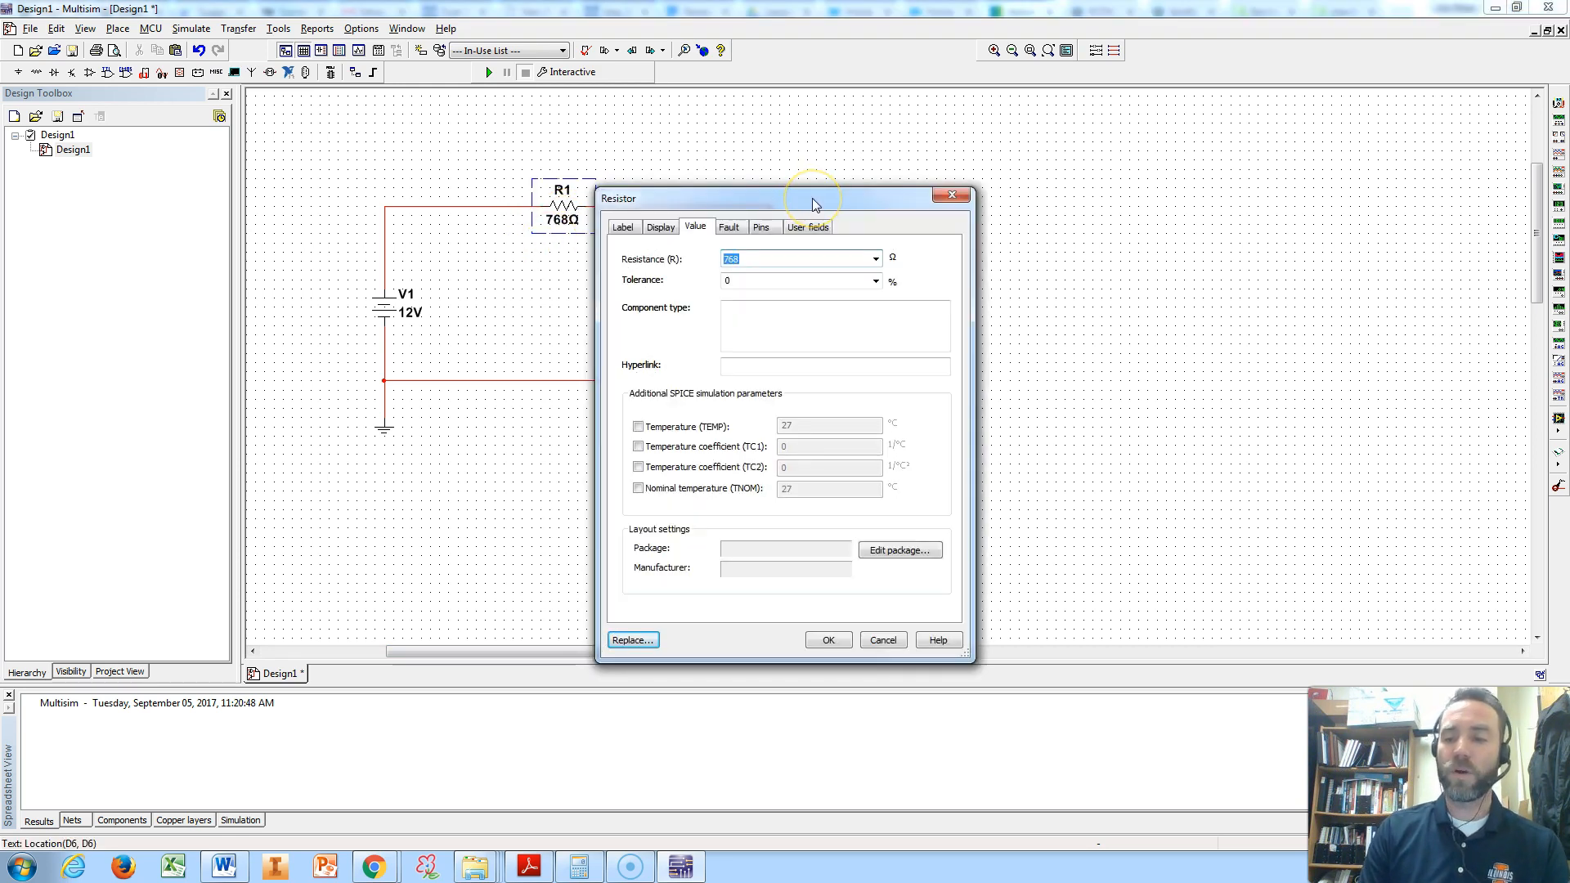
pyautogui.click(951, 194)
pyautogui.doubleClick(564, 223)
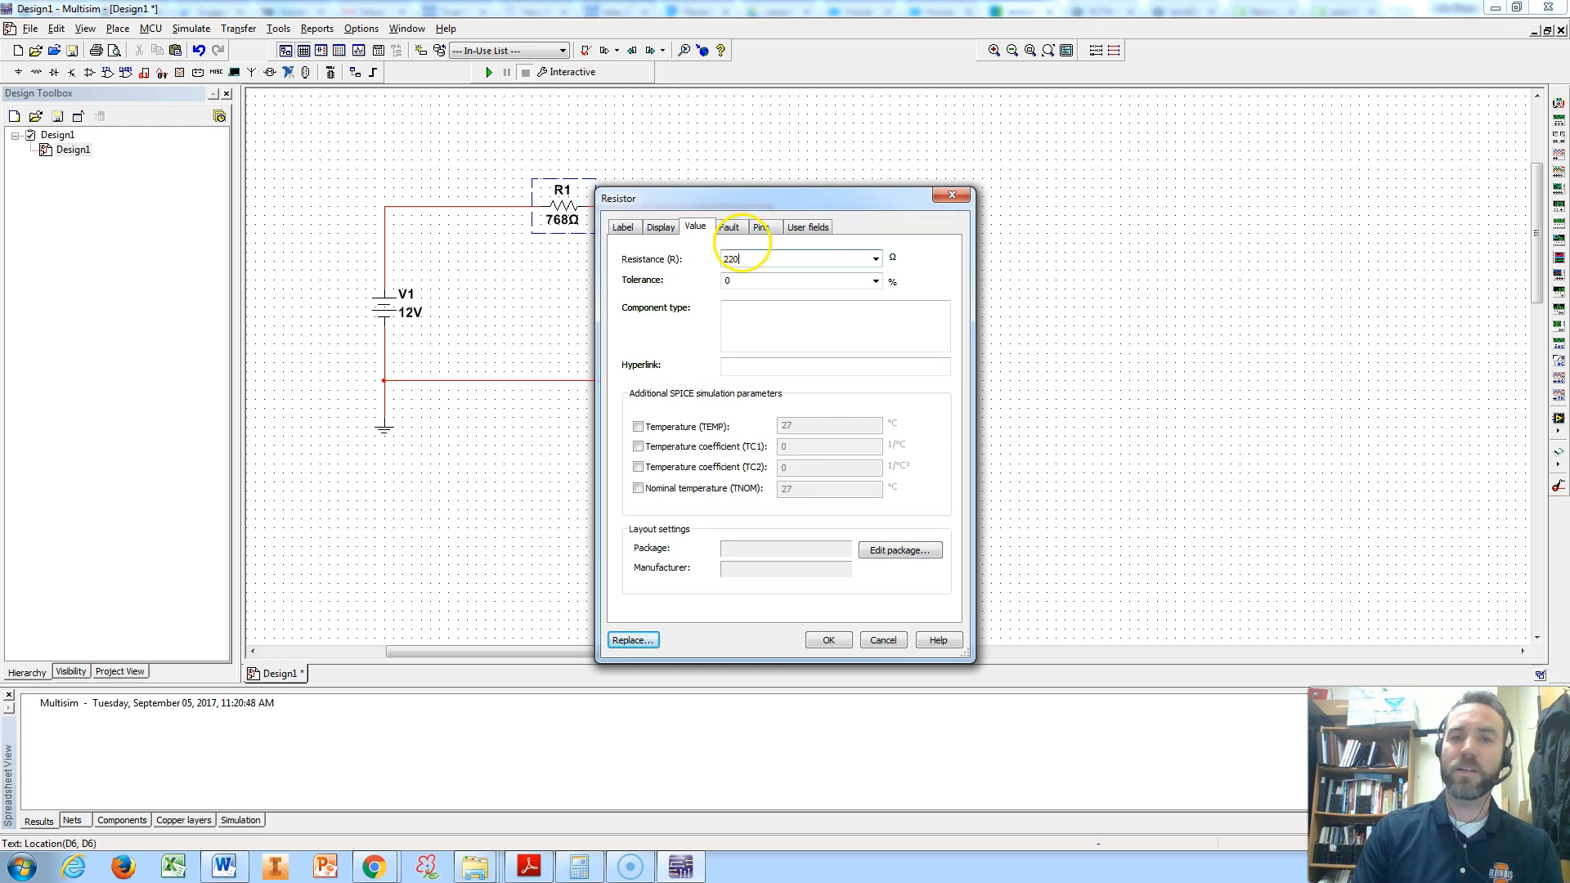
pyautogui.press('Return')
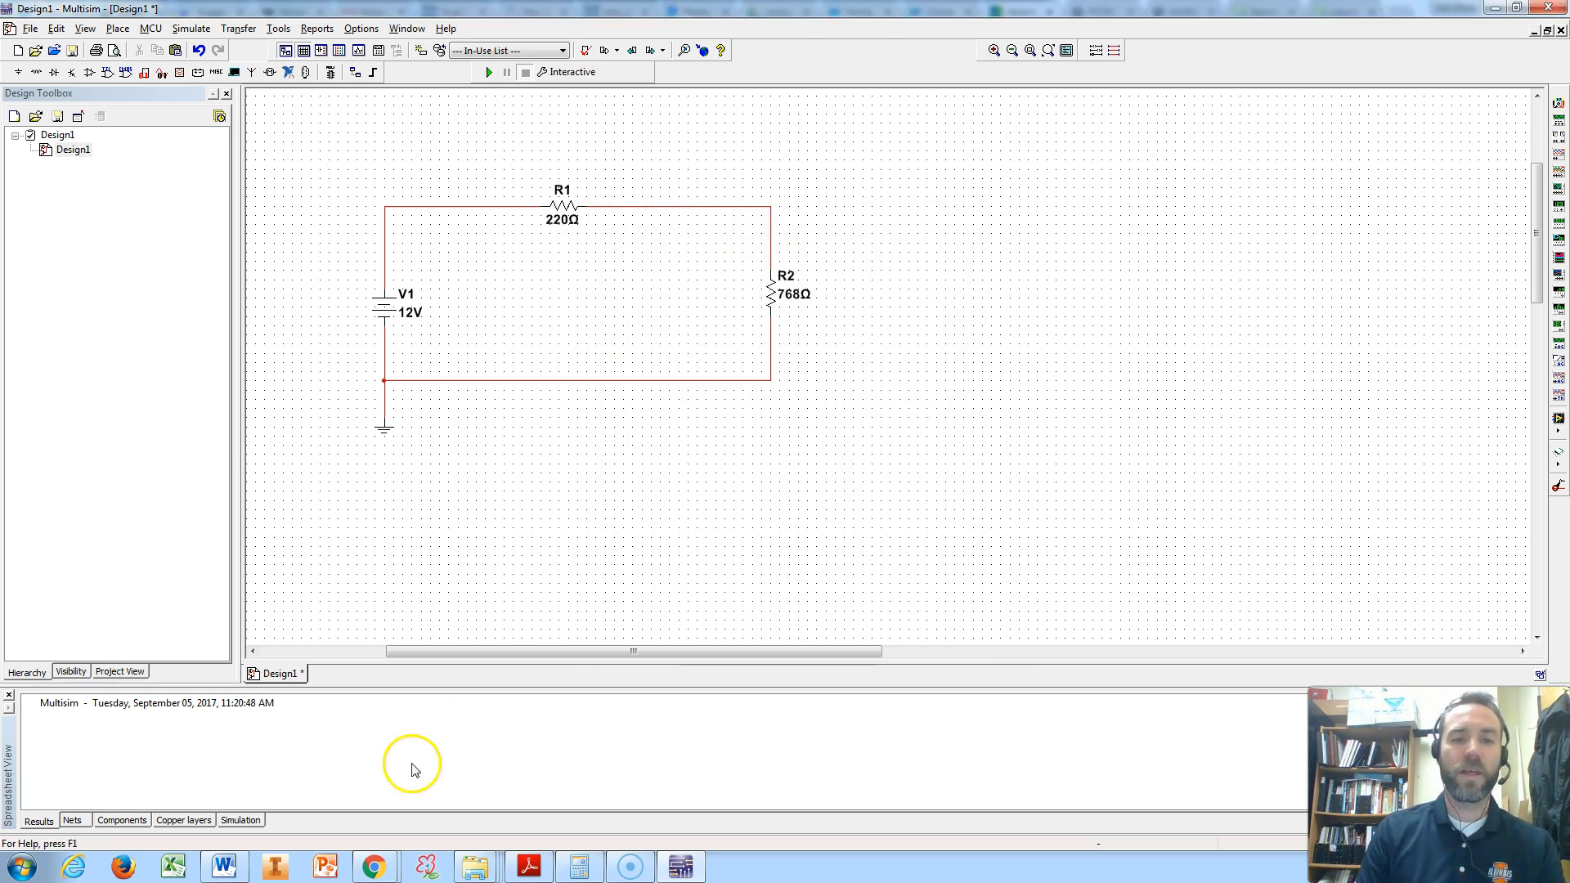
# Check R2's value on the activity page in Chrome, return to Multisim and set R2's resistance to 470 Ω
pyautogui.moveTo(394, 863)
pyautogui.click(340, 822)
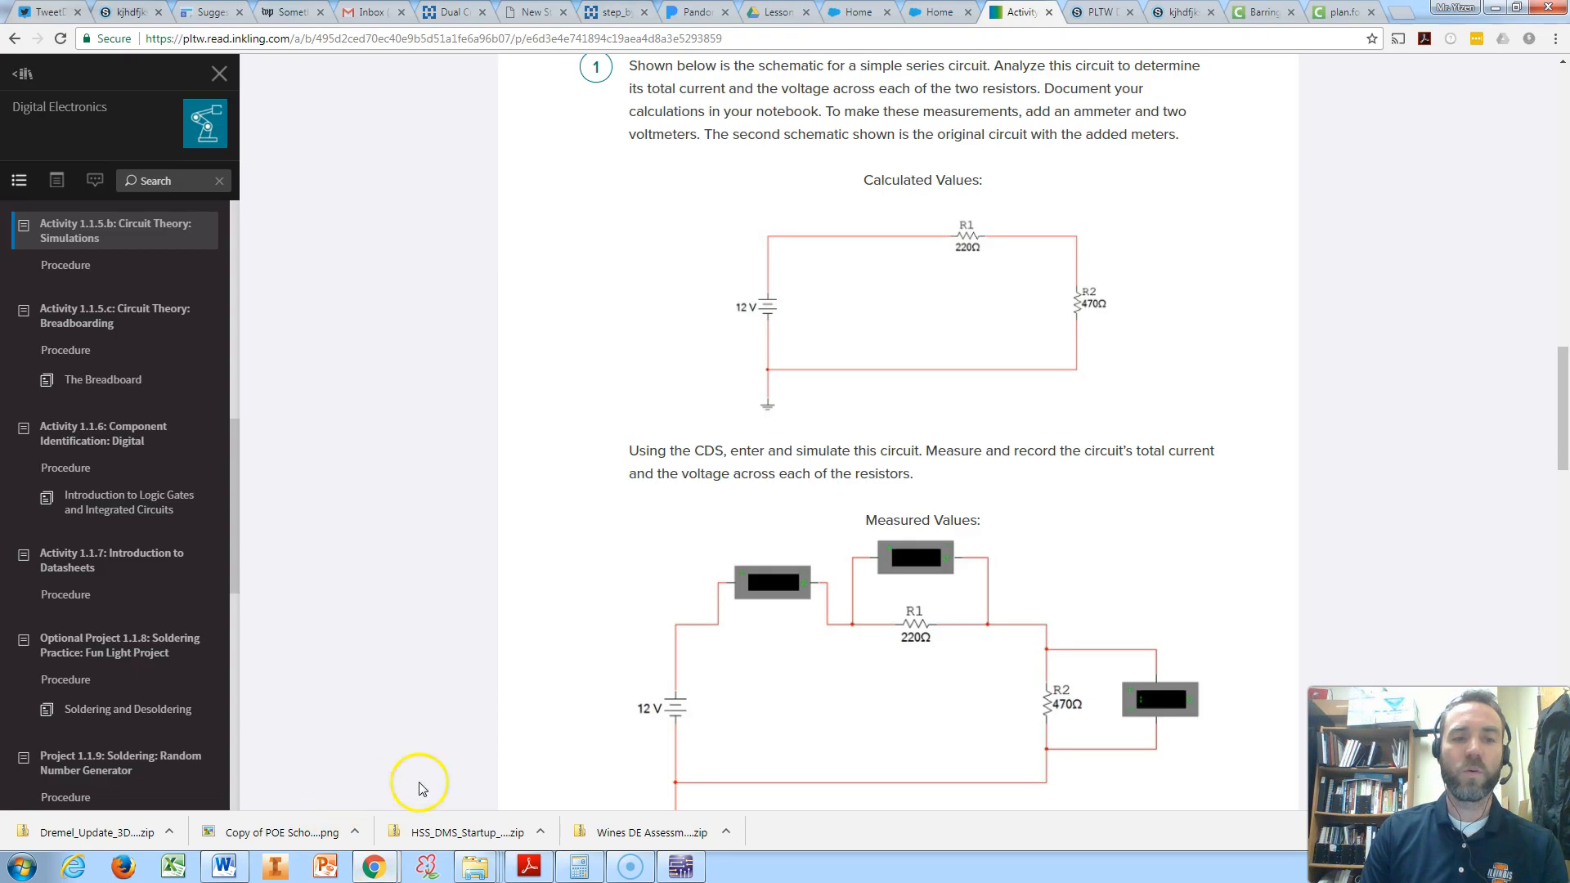
pyautogui.click(680, 867)
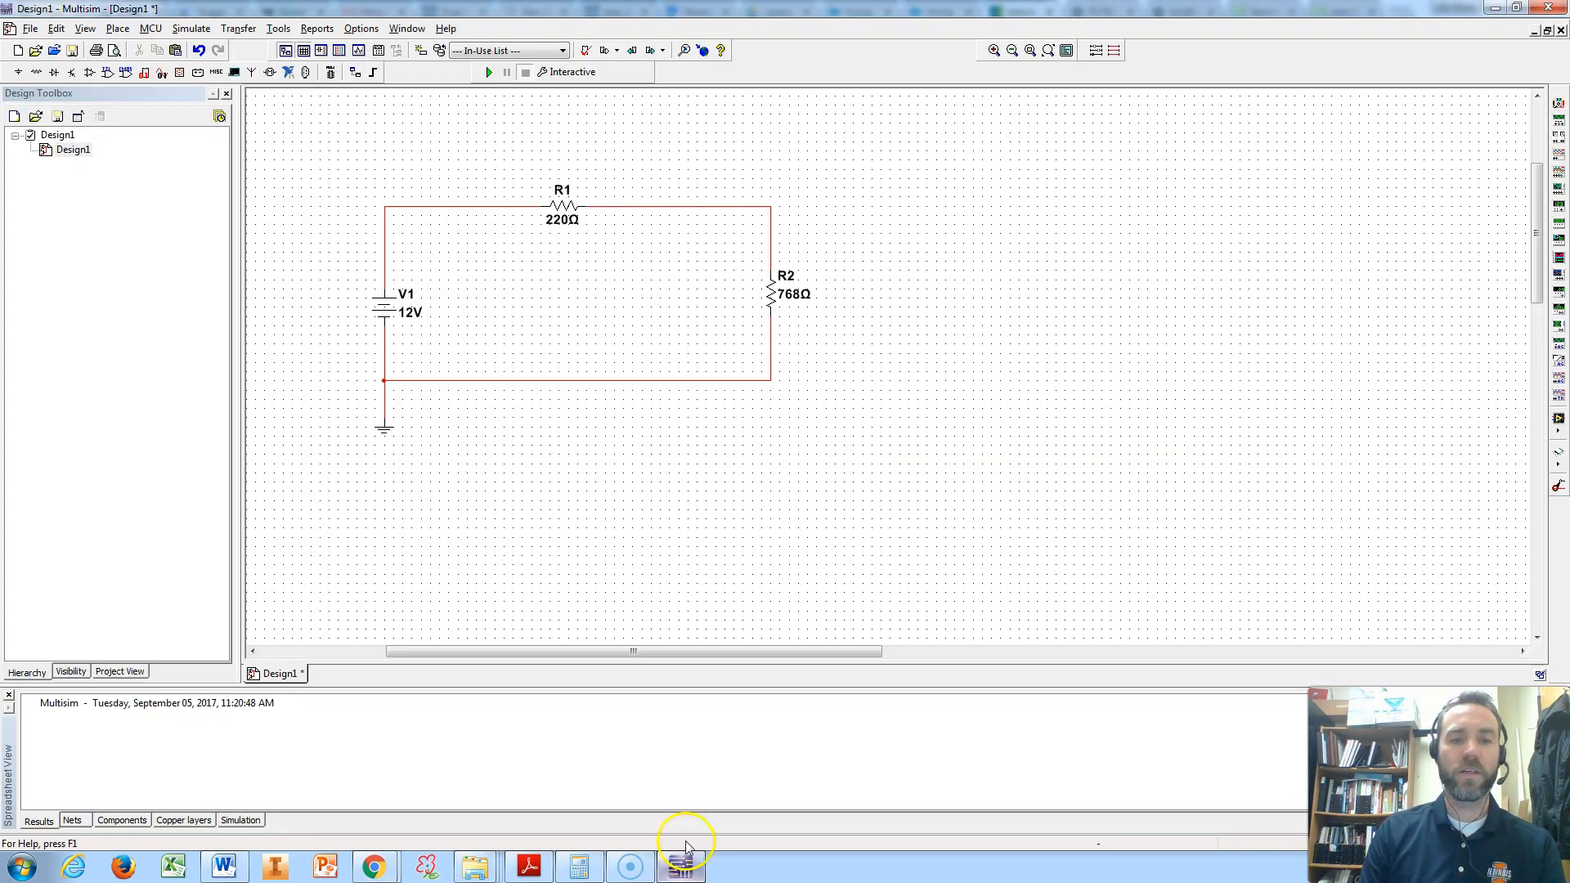
pyautogui.doubleClick(798, 298)
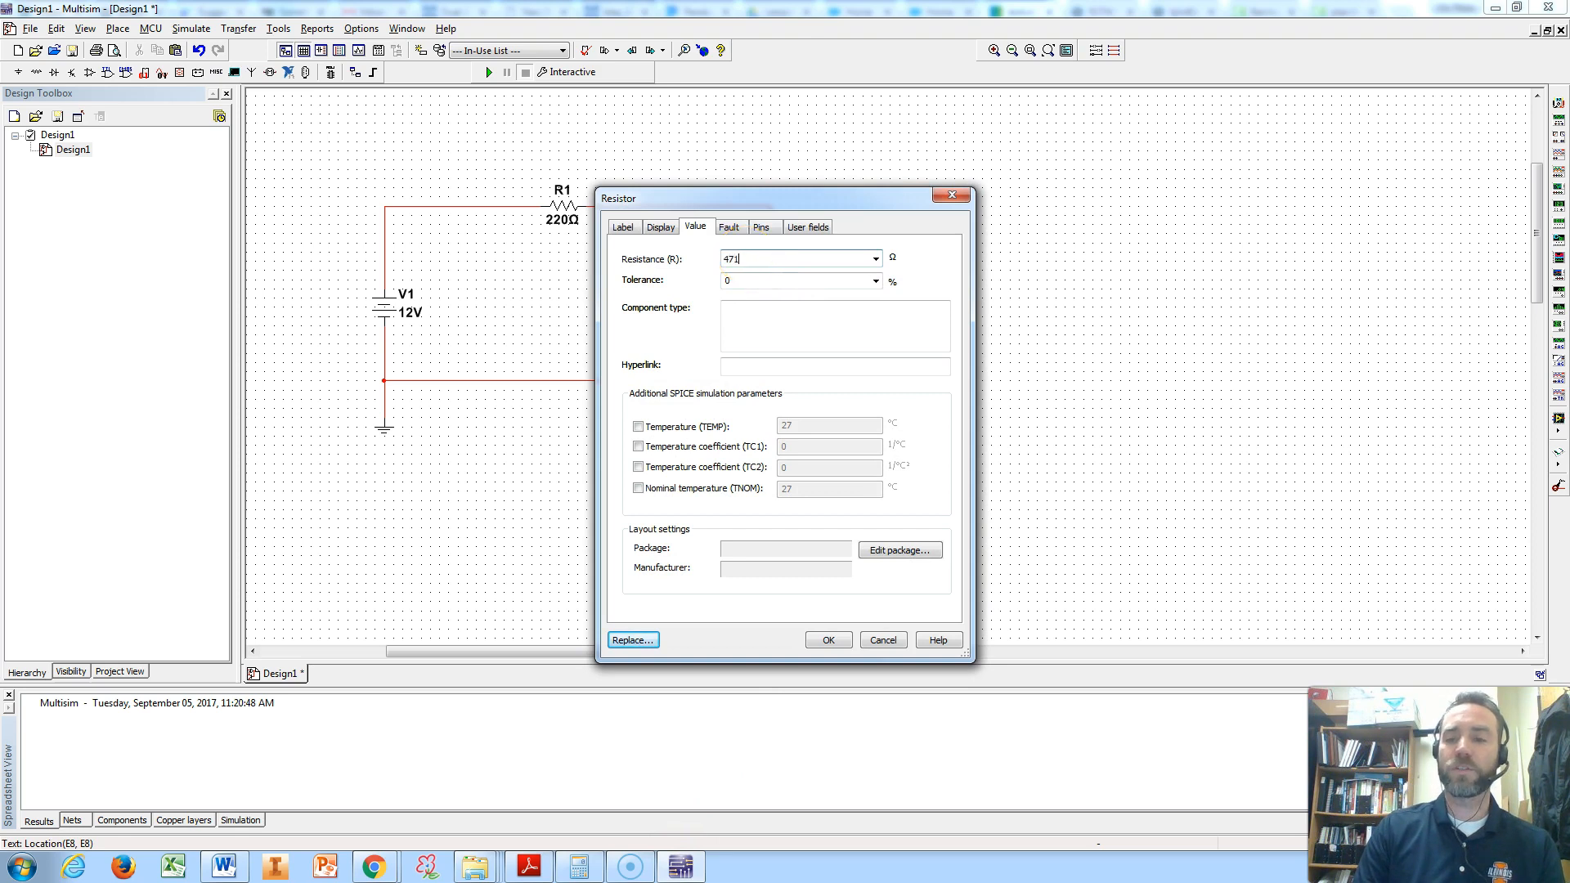
pyautogui.write('470')
pyautogui.press('Return')
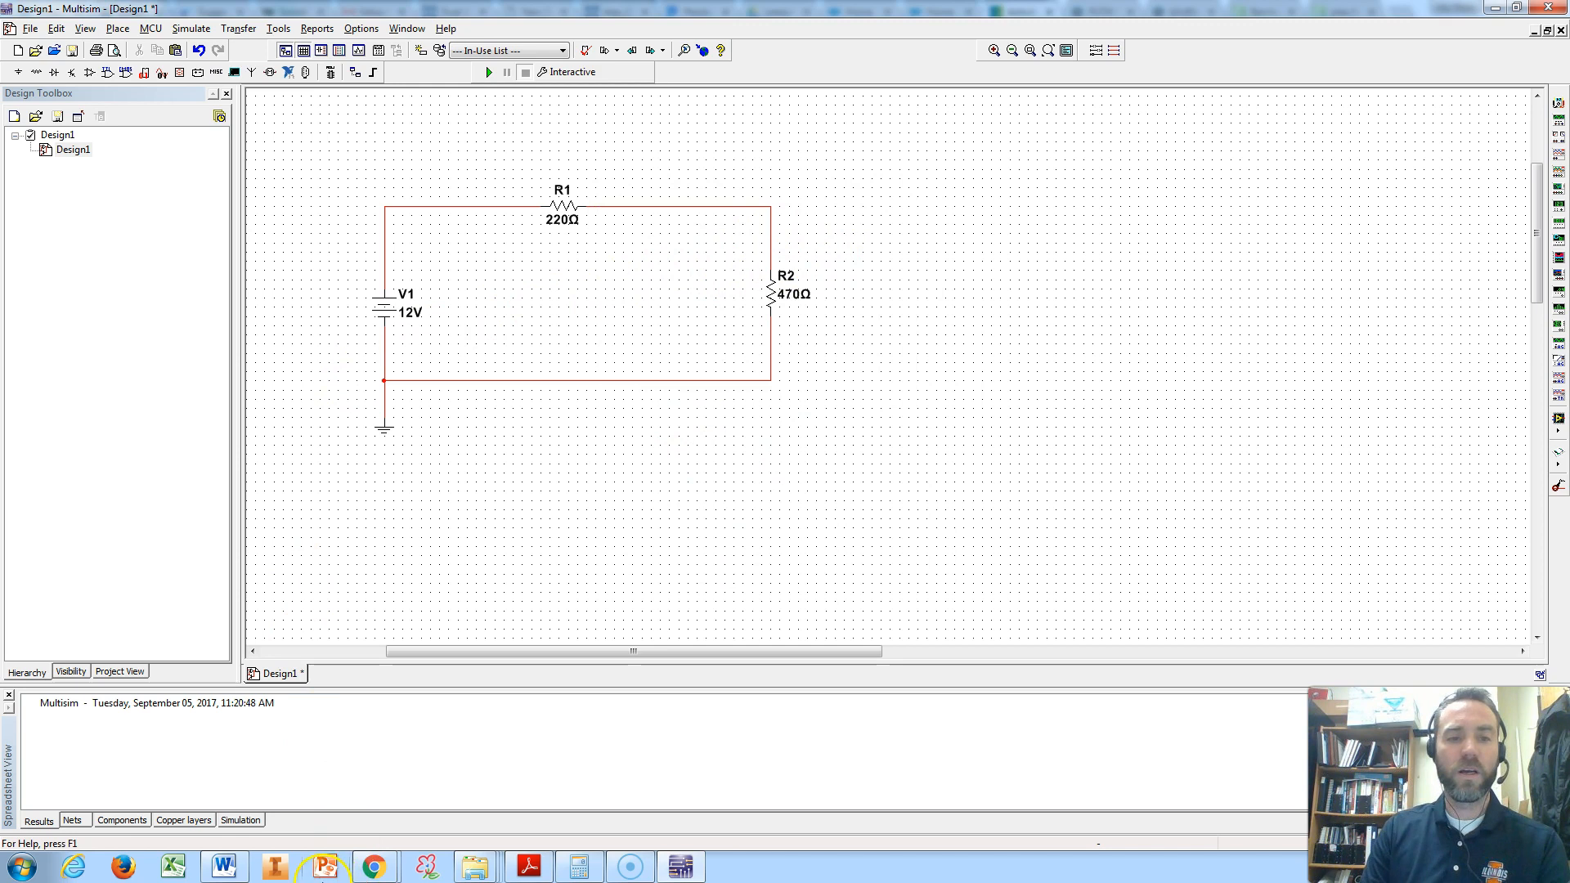
pyautogui.click(375, 867)
pyautogui.moveTo(341, 777)
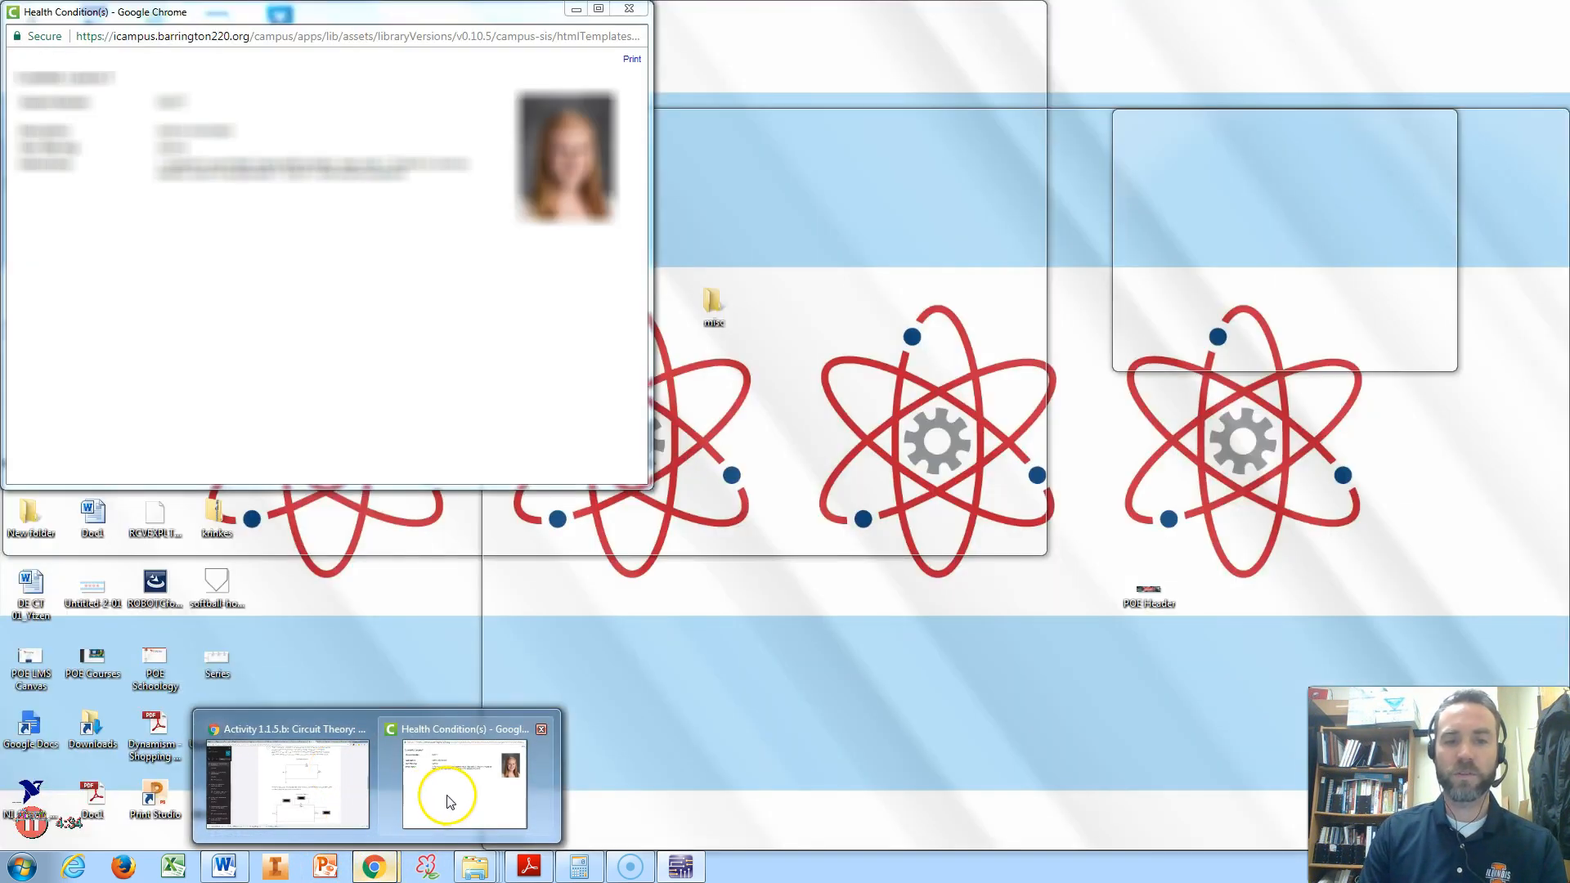
pyautogui.click(450, 796)
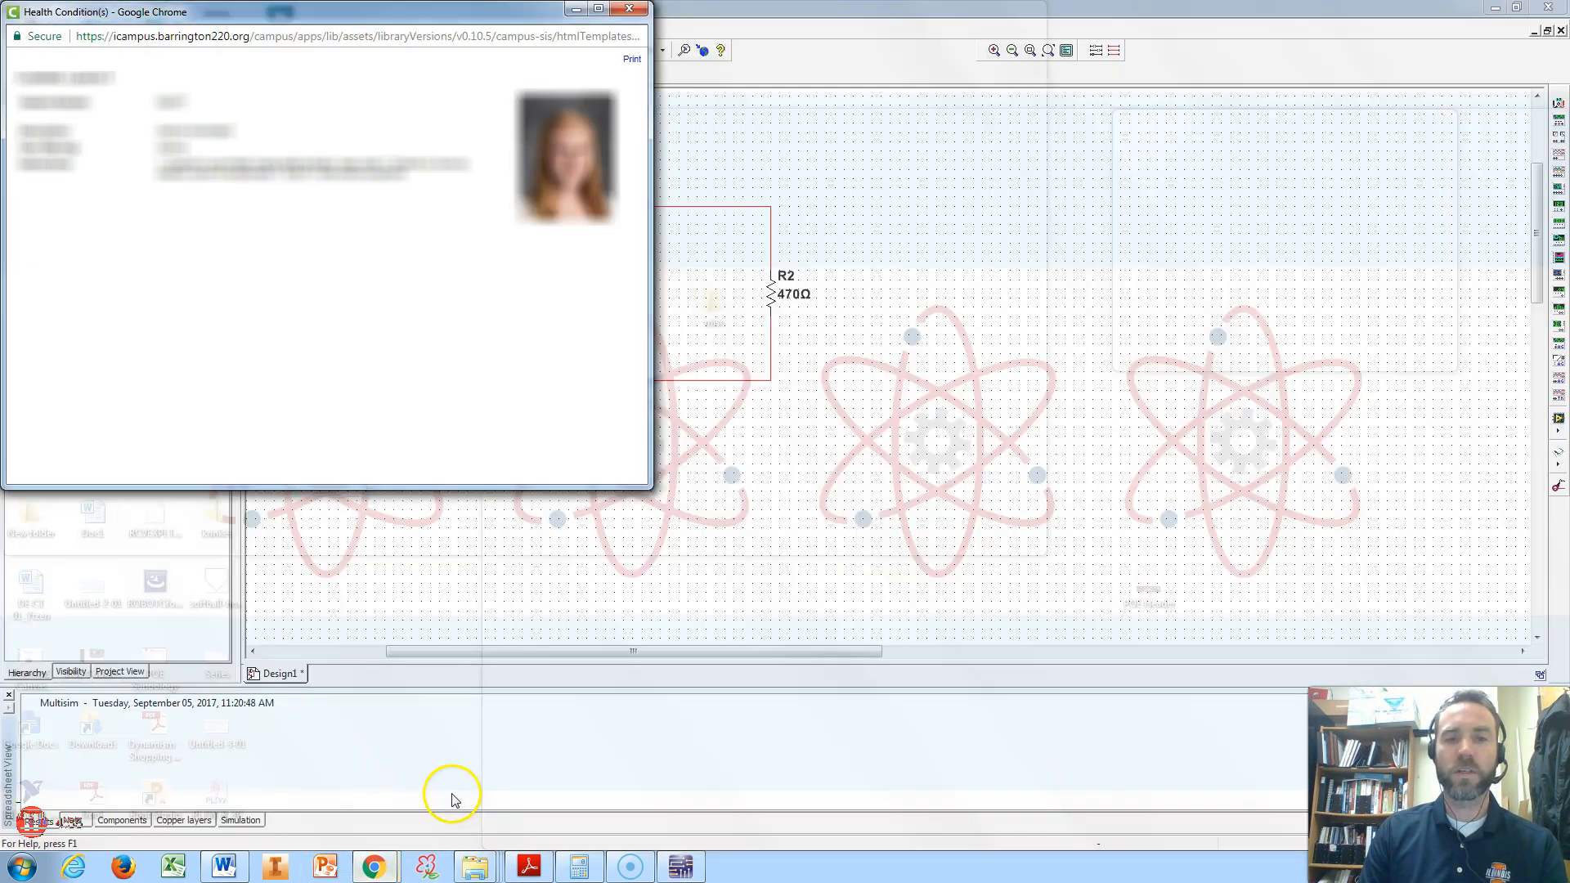
pyautogui.click(452, 793)
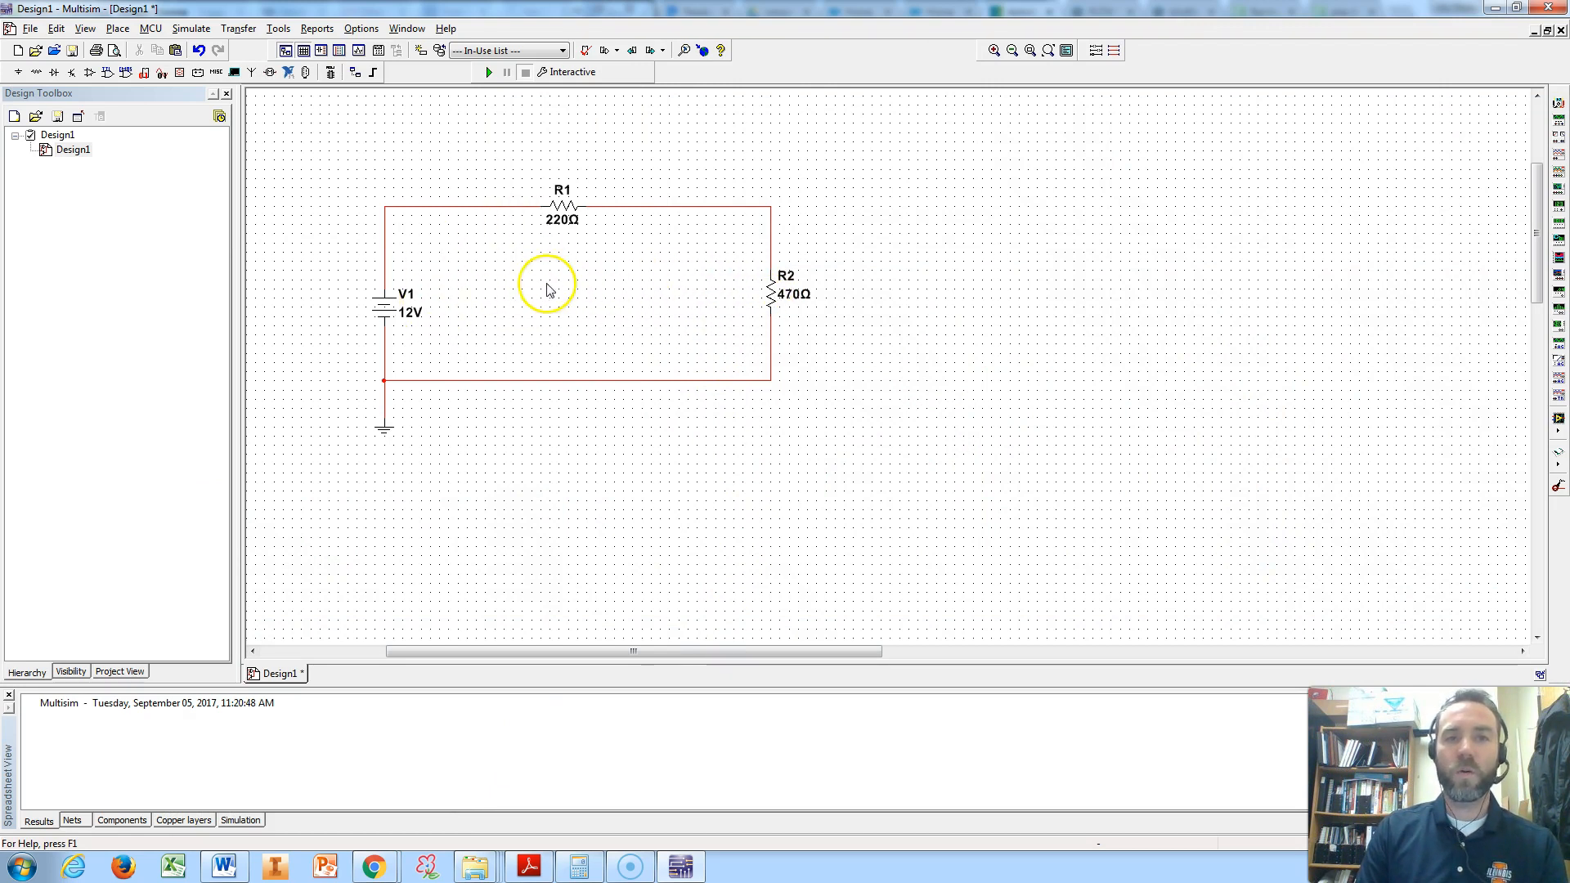
# Move R1 along the upper wire closer to R2, making room between the source and R1
pyautogui.click(575, 211)
pyautogui.moveTo(576, 225); pyautogui.dragTo(641, 228)
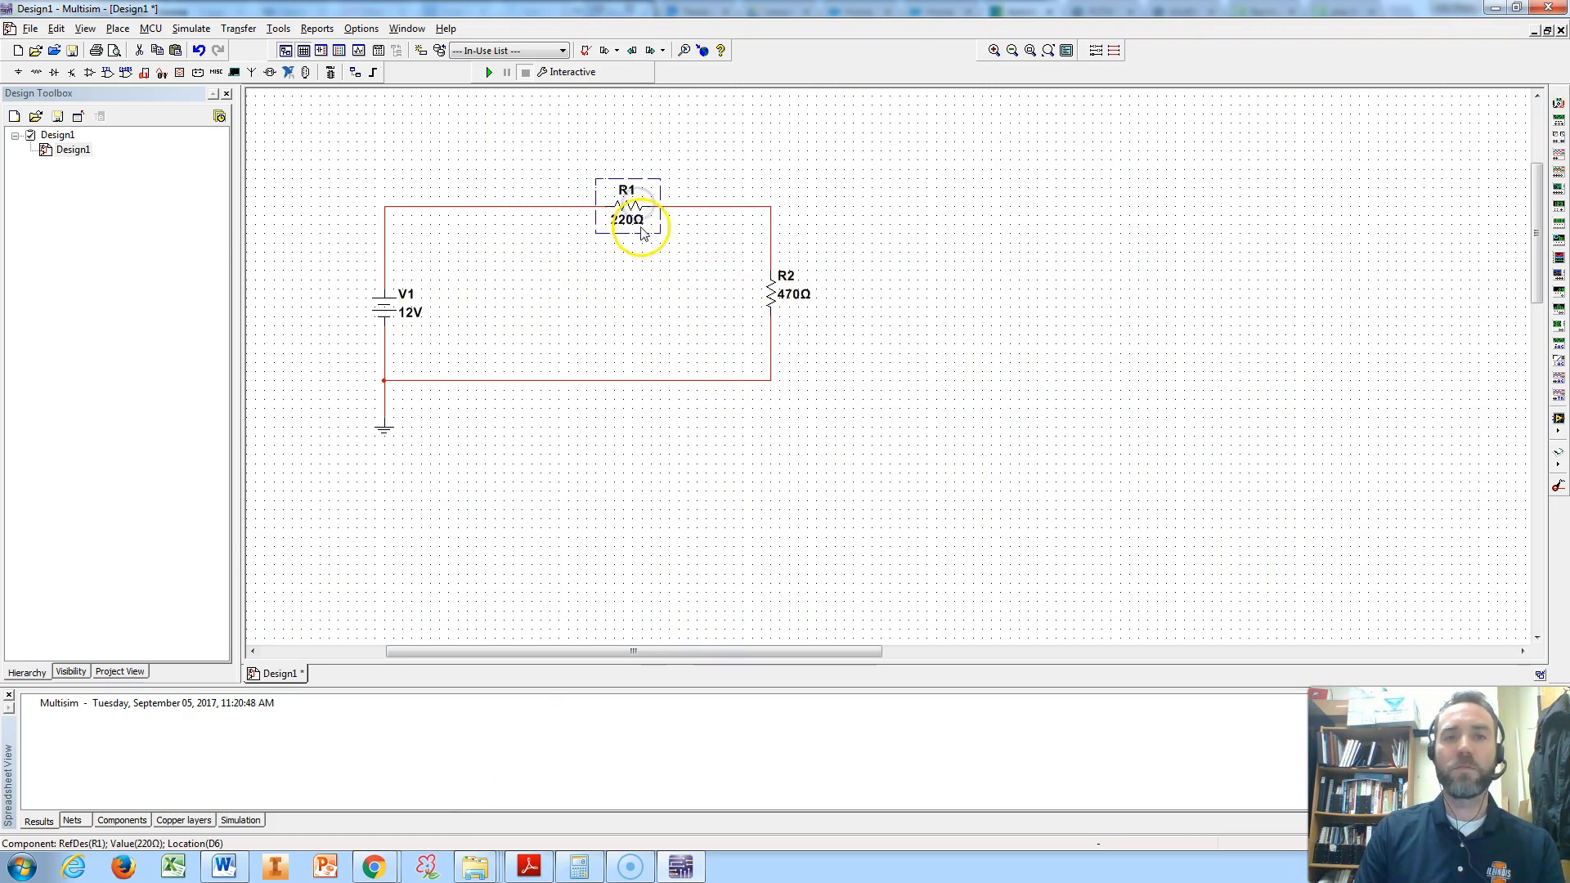
pyautogui.moveTo(760, 380)
pyautogui.mouseDown()
pyautogui.moveTo(788, 396)
pyautogui.moveTo(727, 377)
pyautogui.moveTo(770, 378)
pyautogui.mouseUp()
pyautogui.click(715, 371)
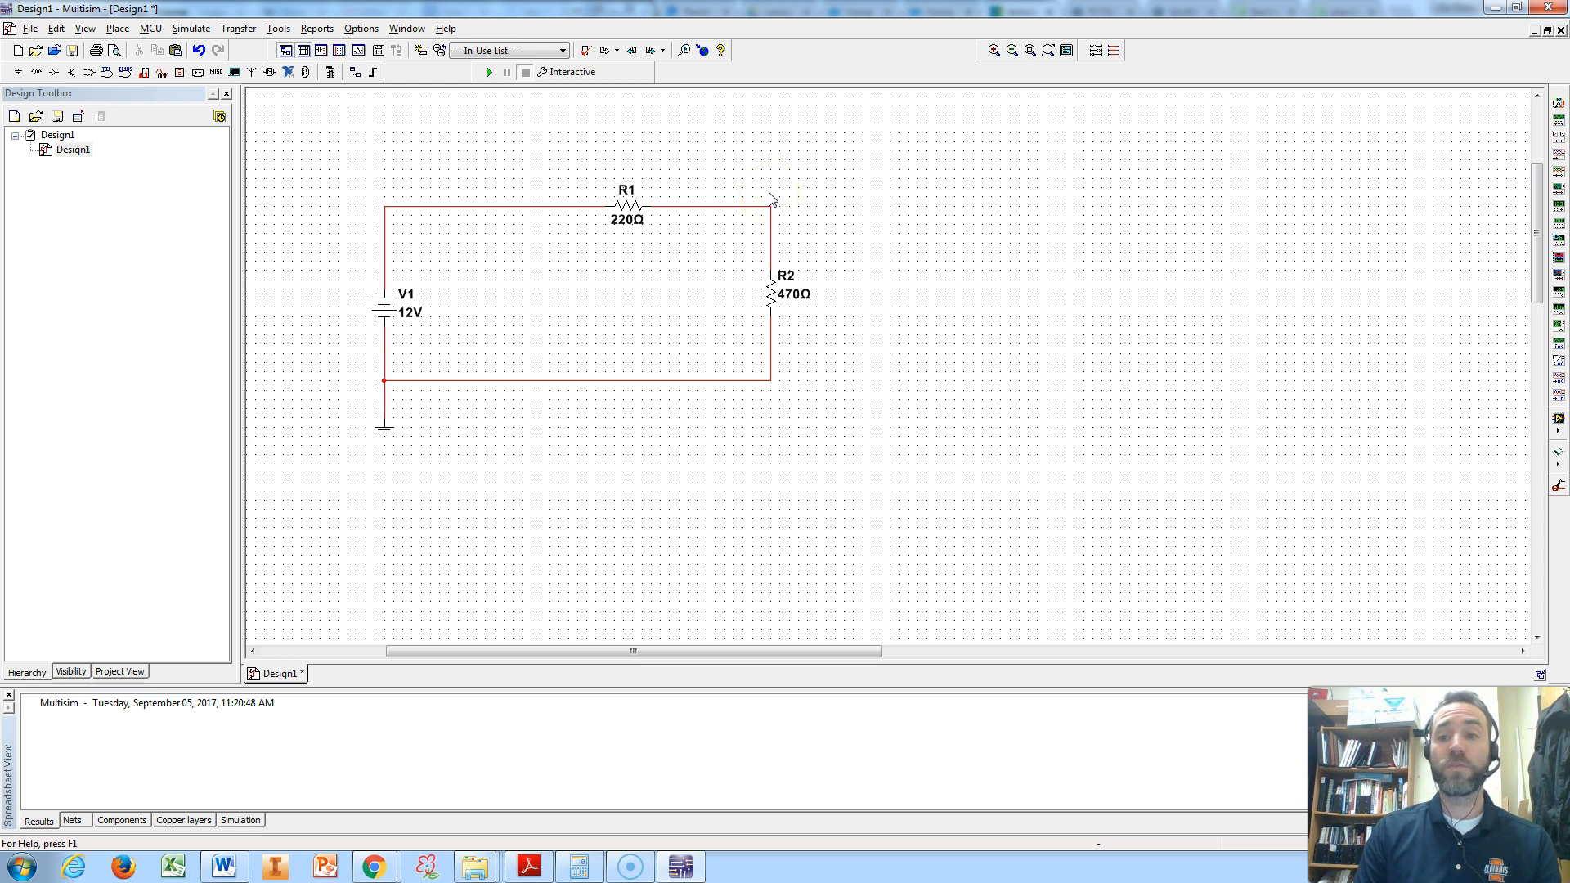
# Display the Measurement components toolbar
pyautogui.rightClick(954, 148)
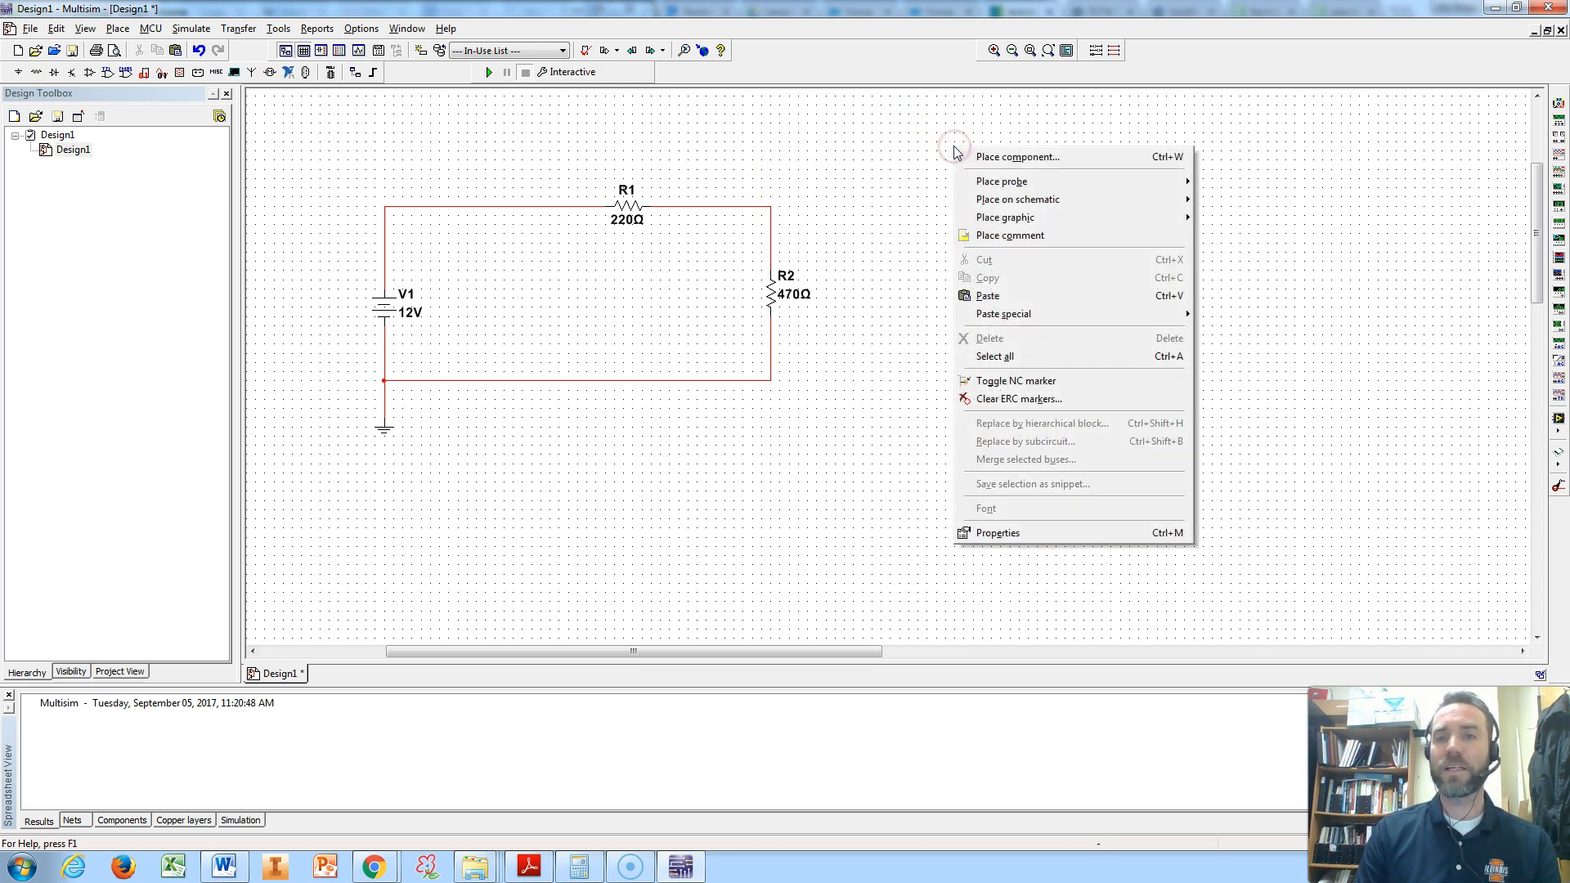
pyautogui.click(903, 137)
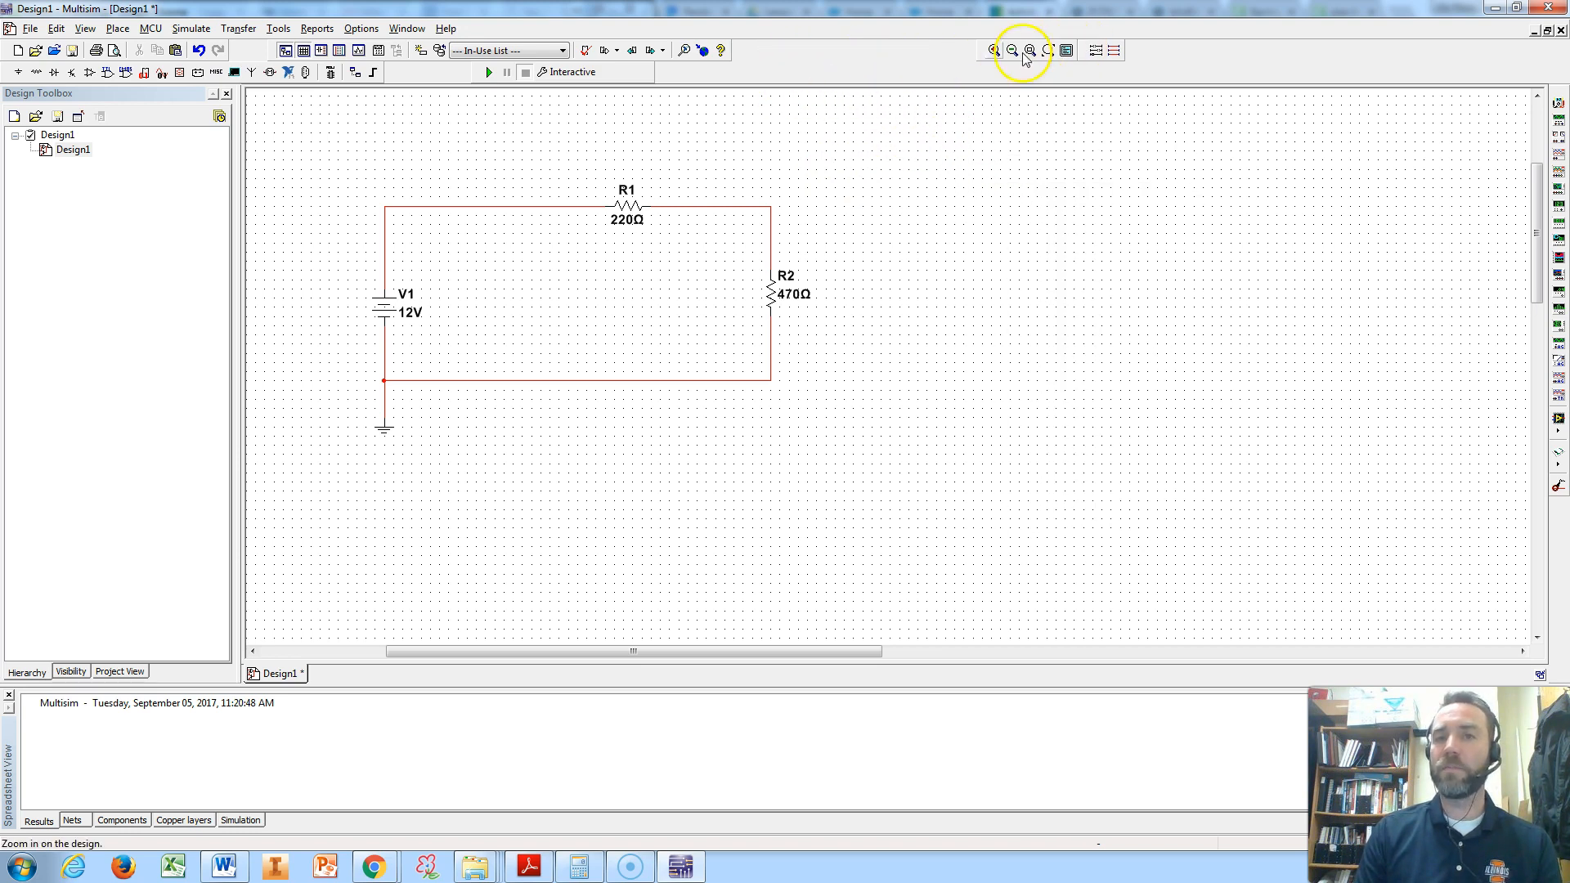
pyautogui.rightClick(907, 80)
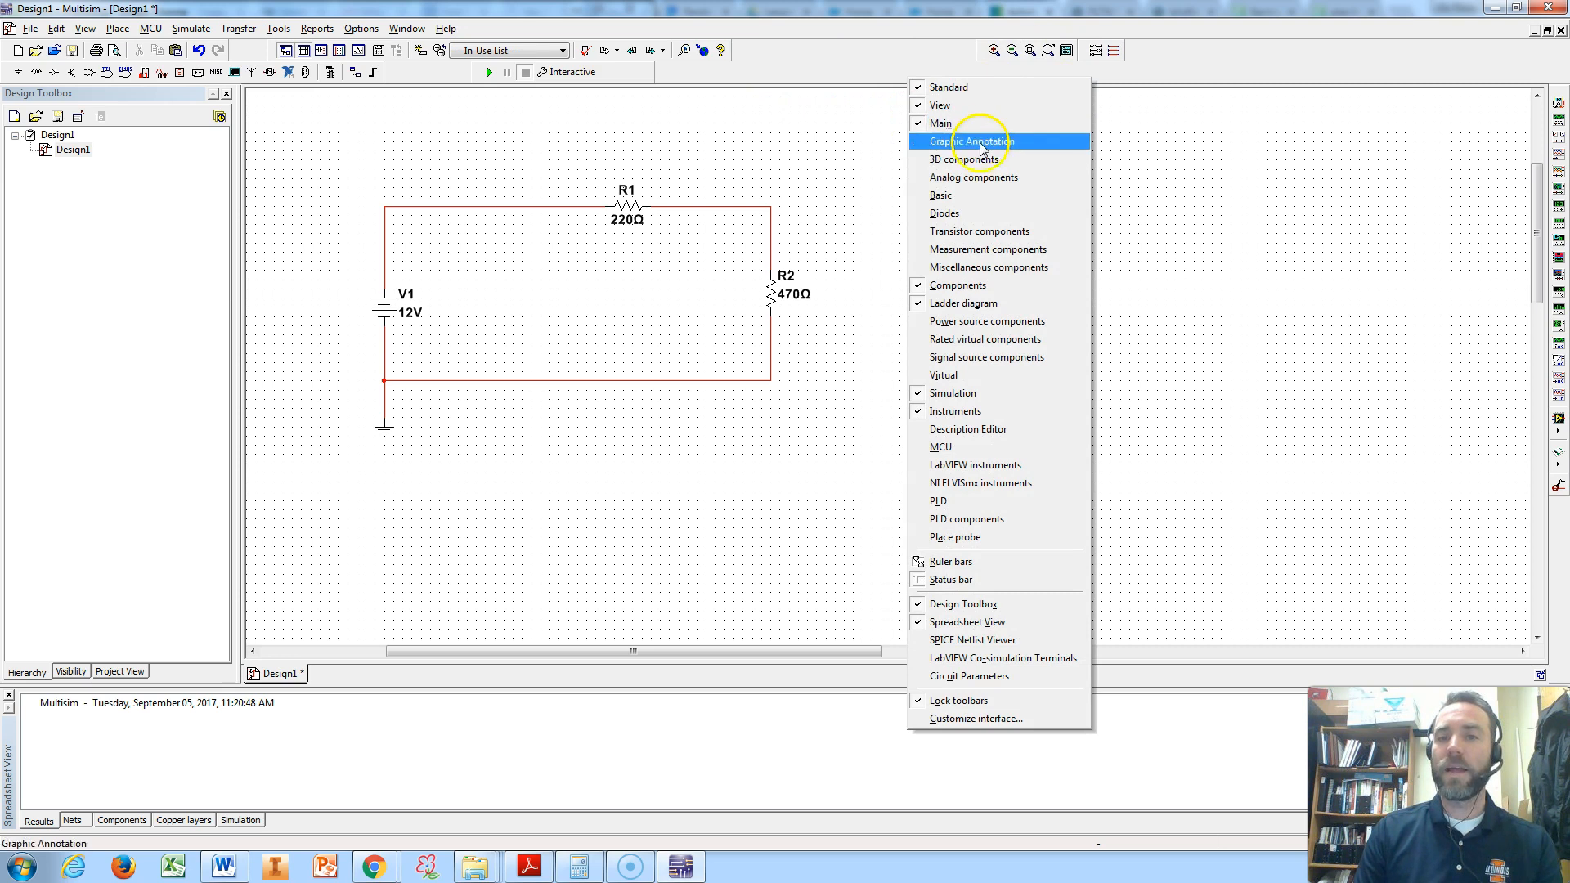
pyautogui.click(980, 250)
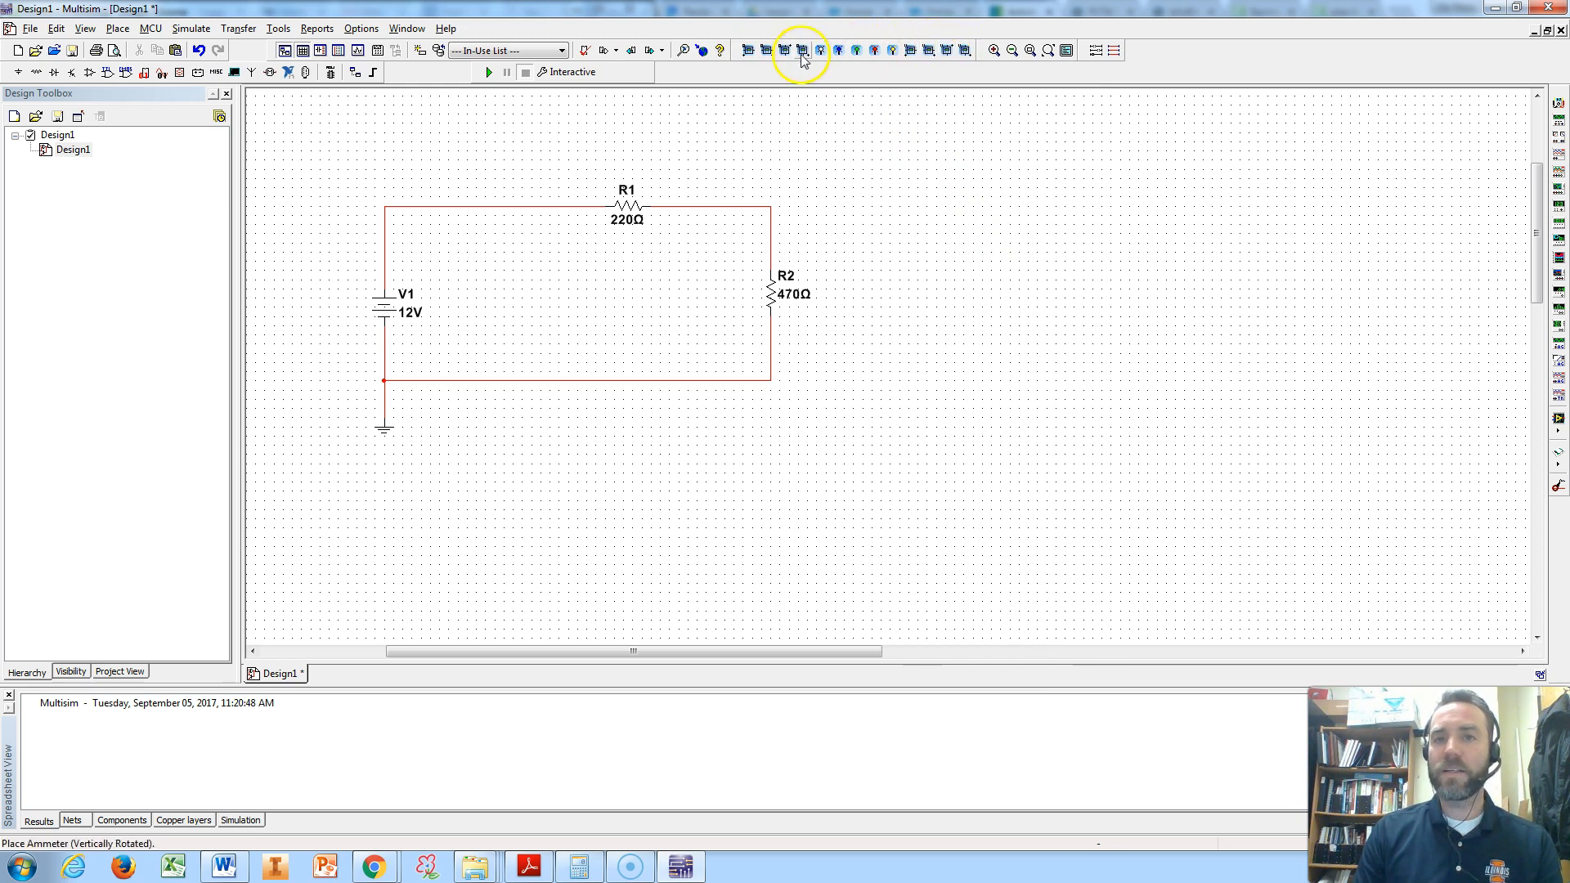
# Unlock the toolbars, dock the Measurement components set beside the Interactive simulation controls, and lock the toolbars again
pyautogui.rightClick(836, 74)
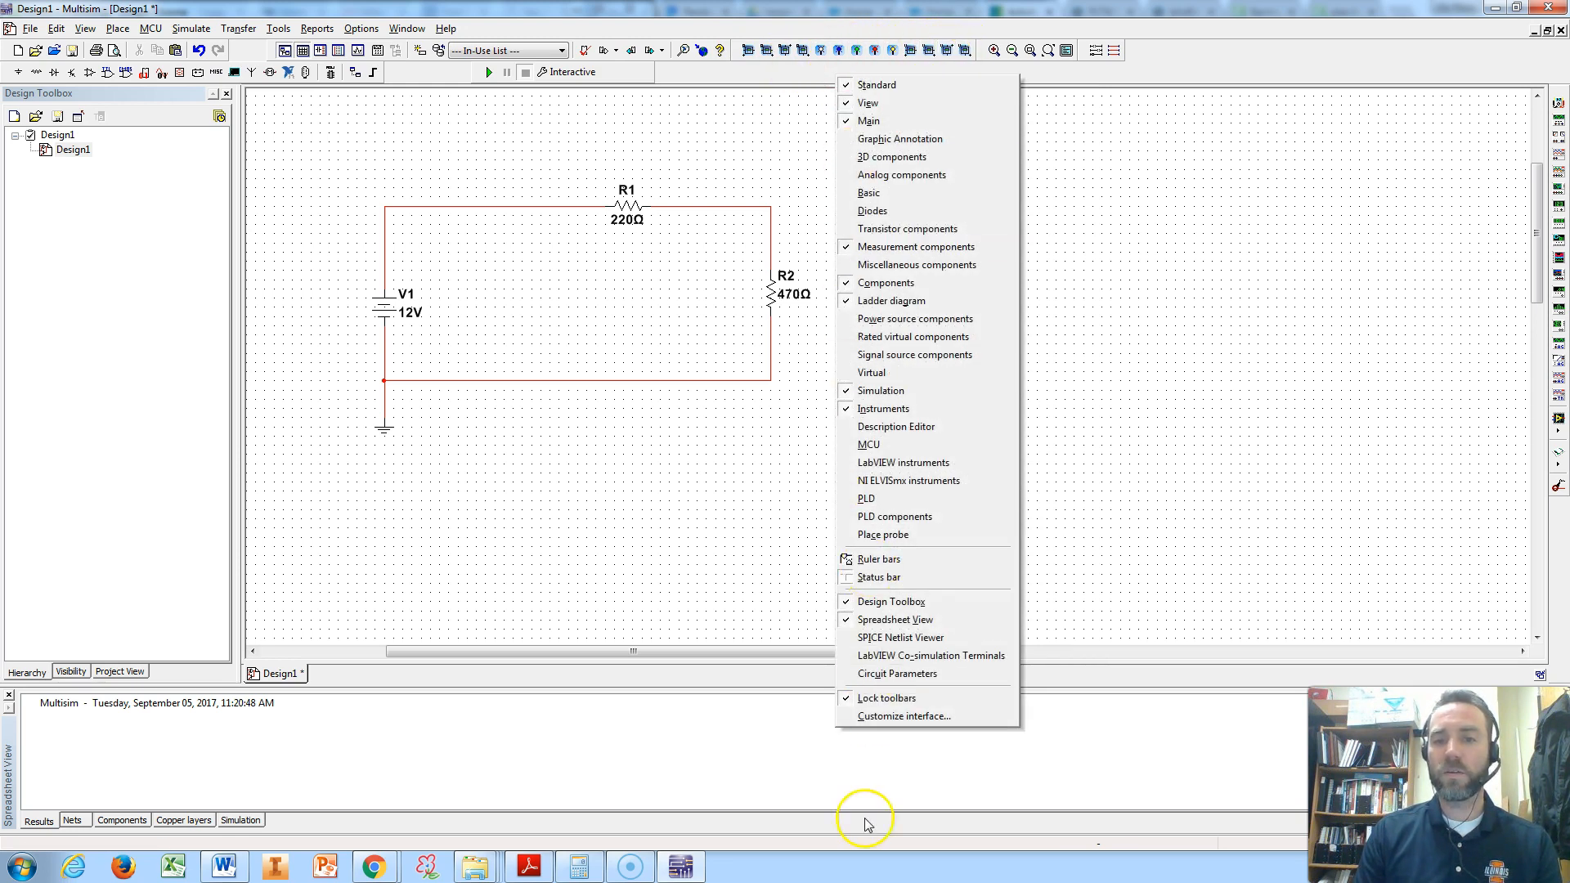
pyautogui.click(909, 700)
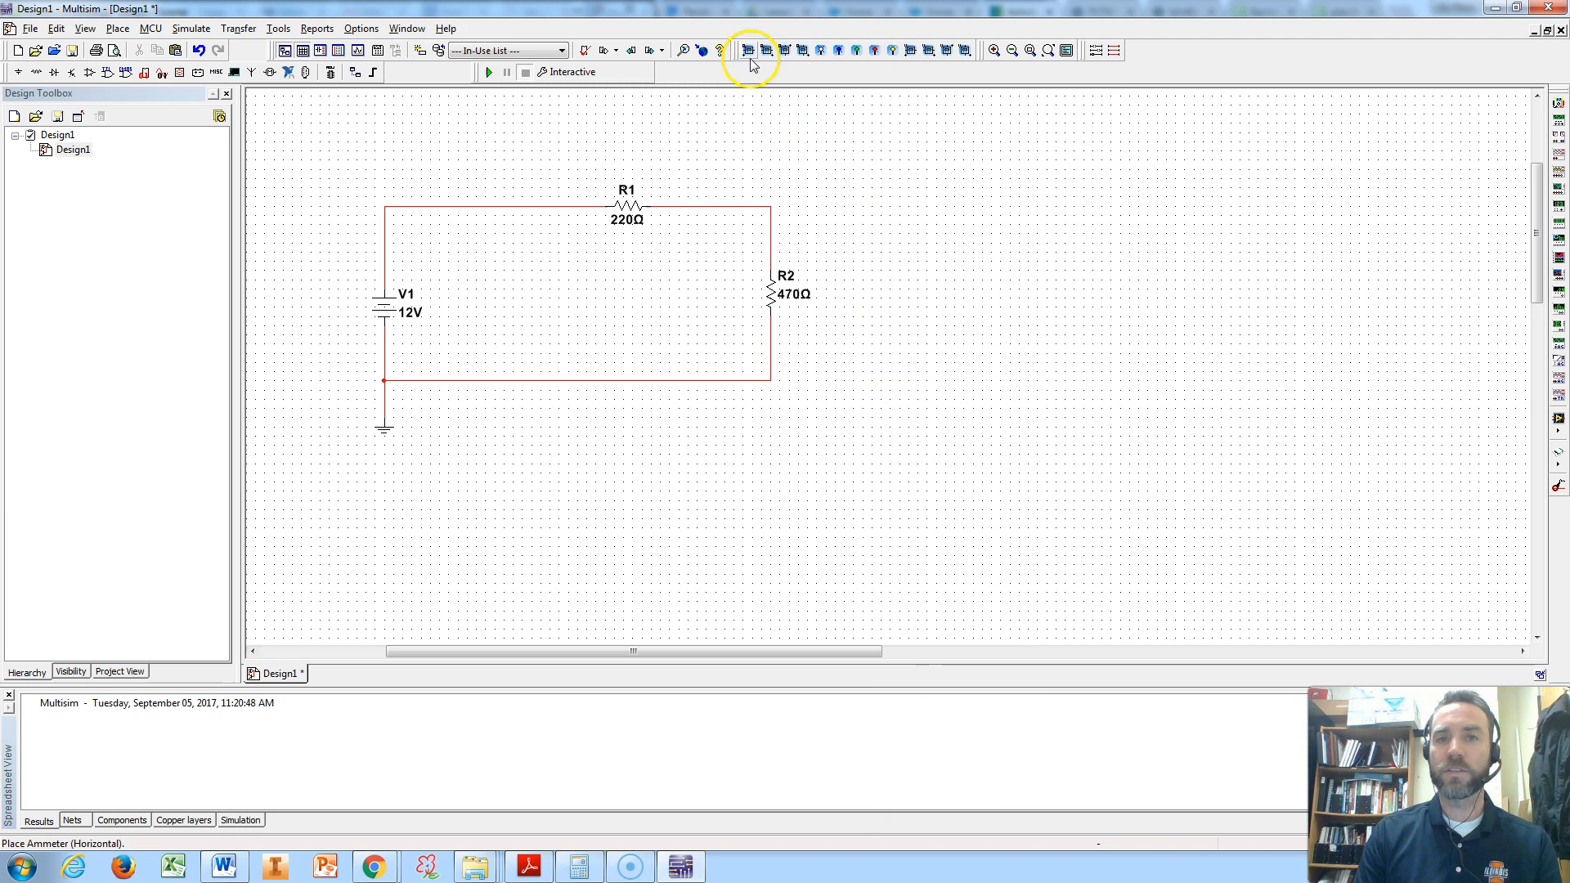
pyautogui.moveTo(738, 53); pyautogui.dragTo(907, 201)
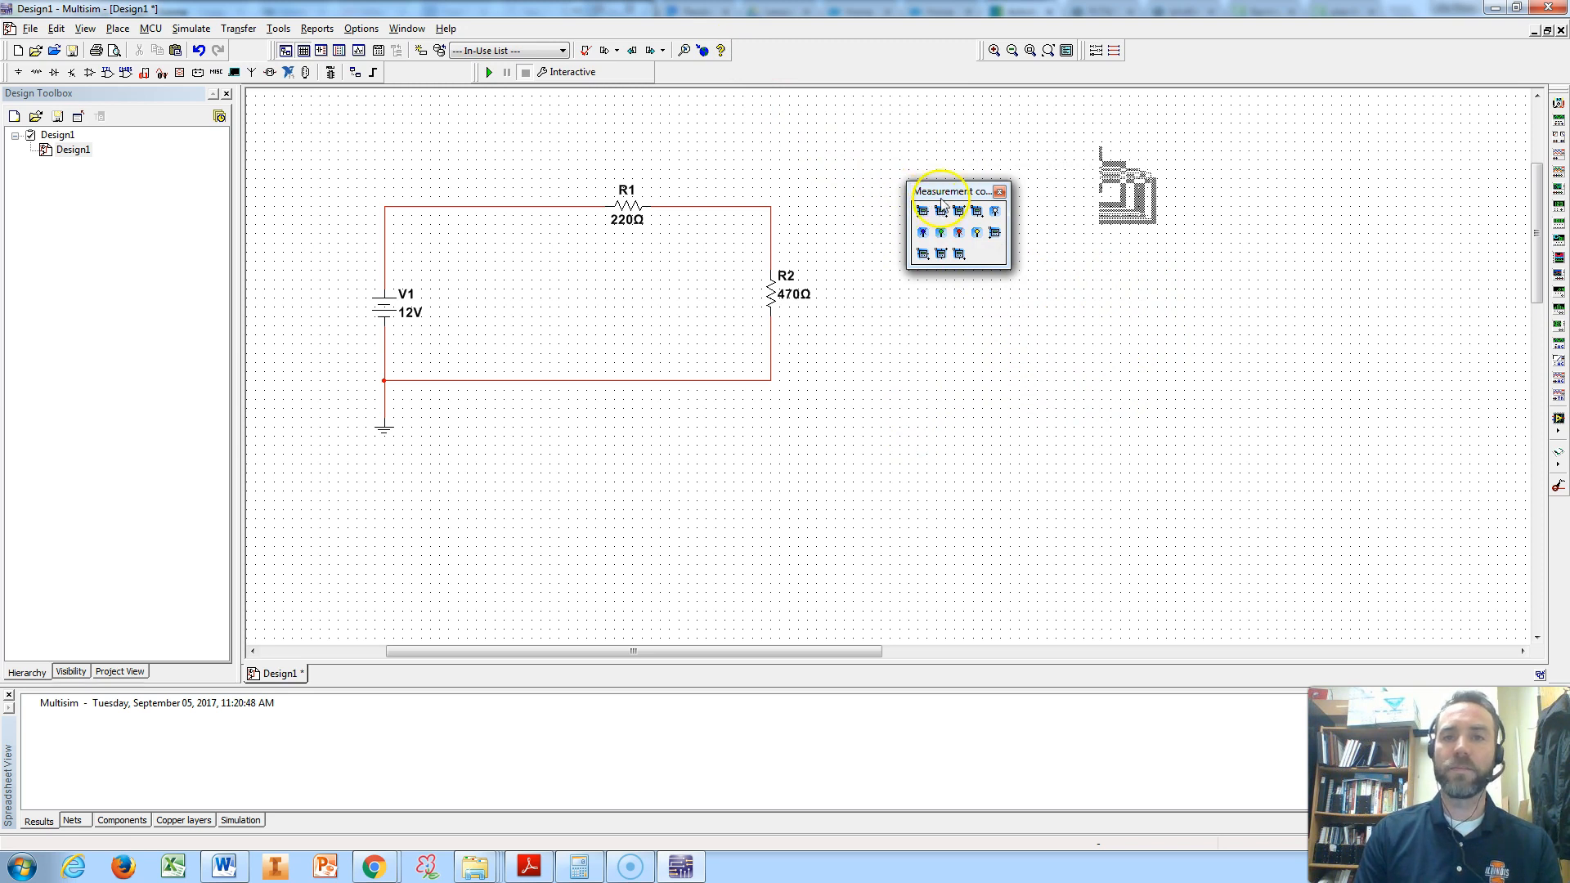
pyautogui.moveTo(937, 194); pyautogui.dragTo(695, 72)
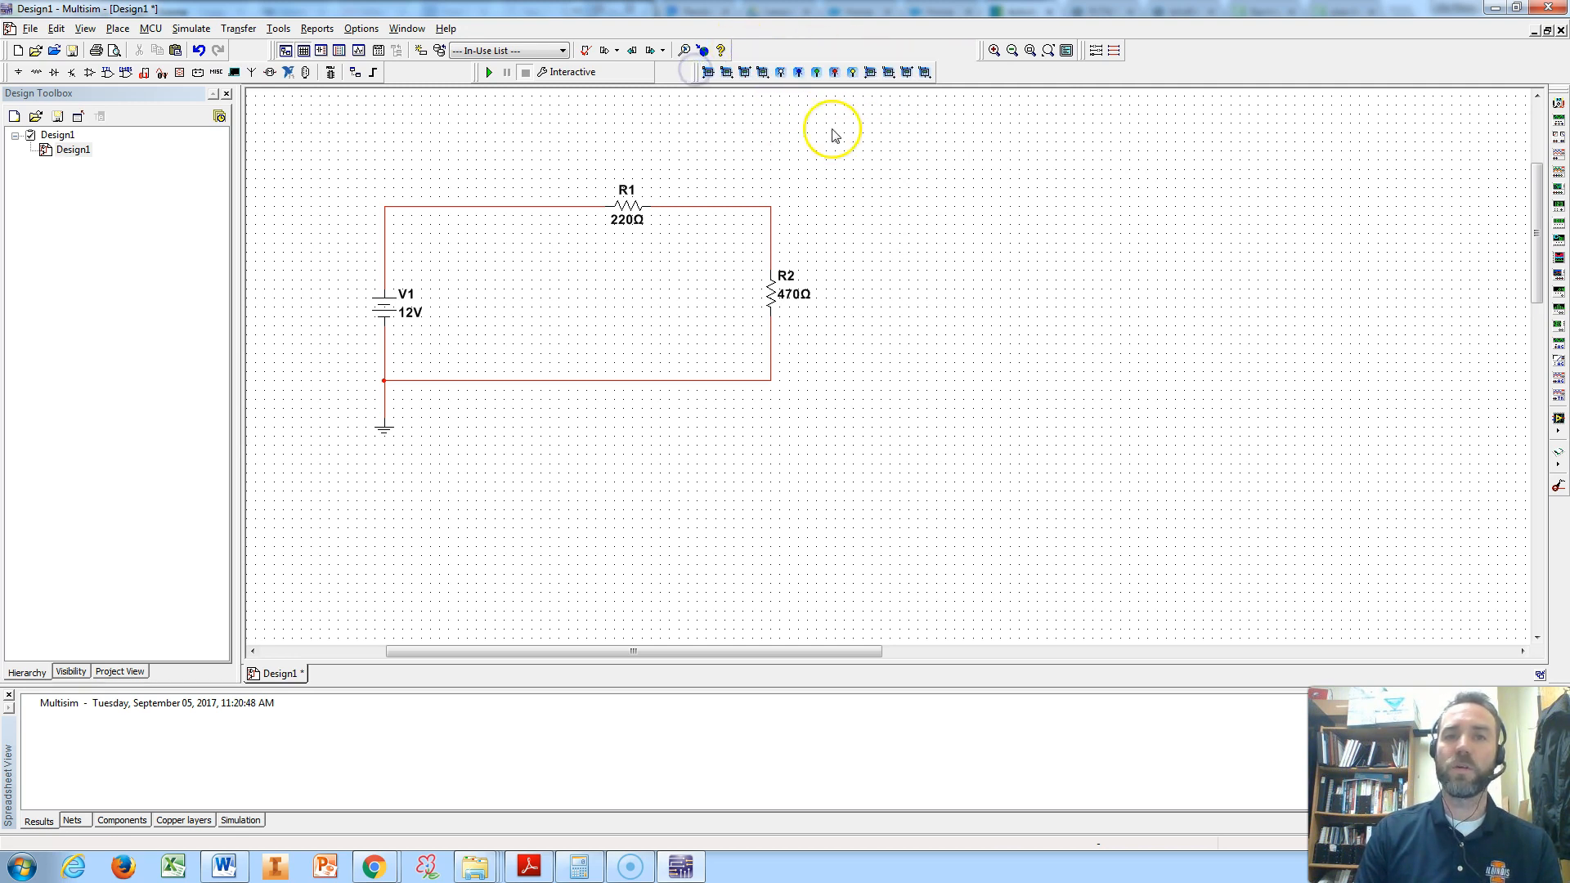
pyautogui.rightClick(965, 76)
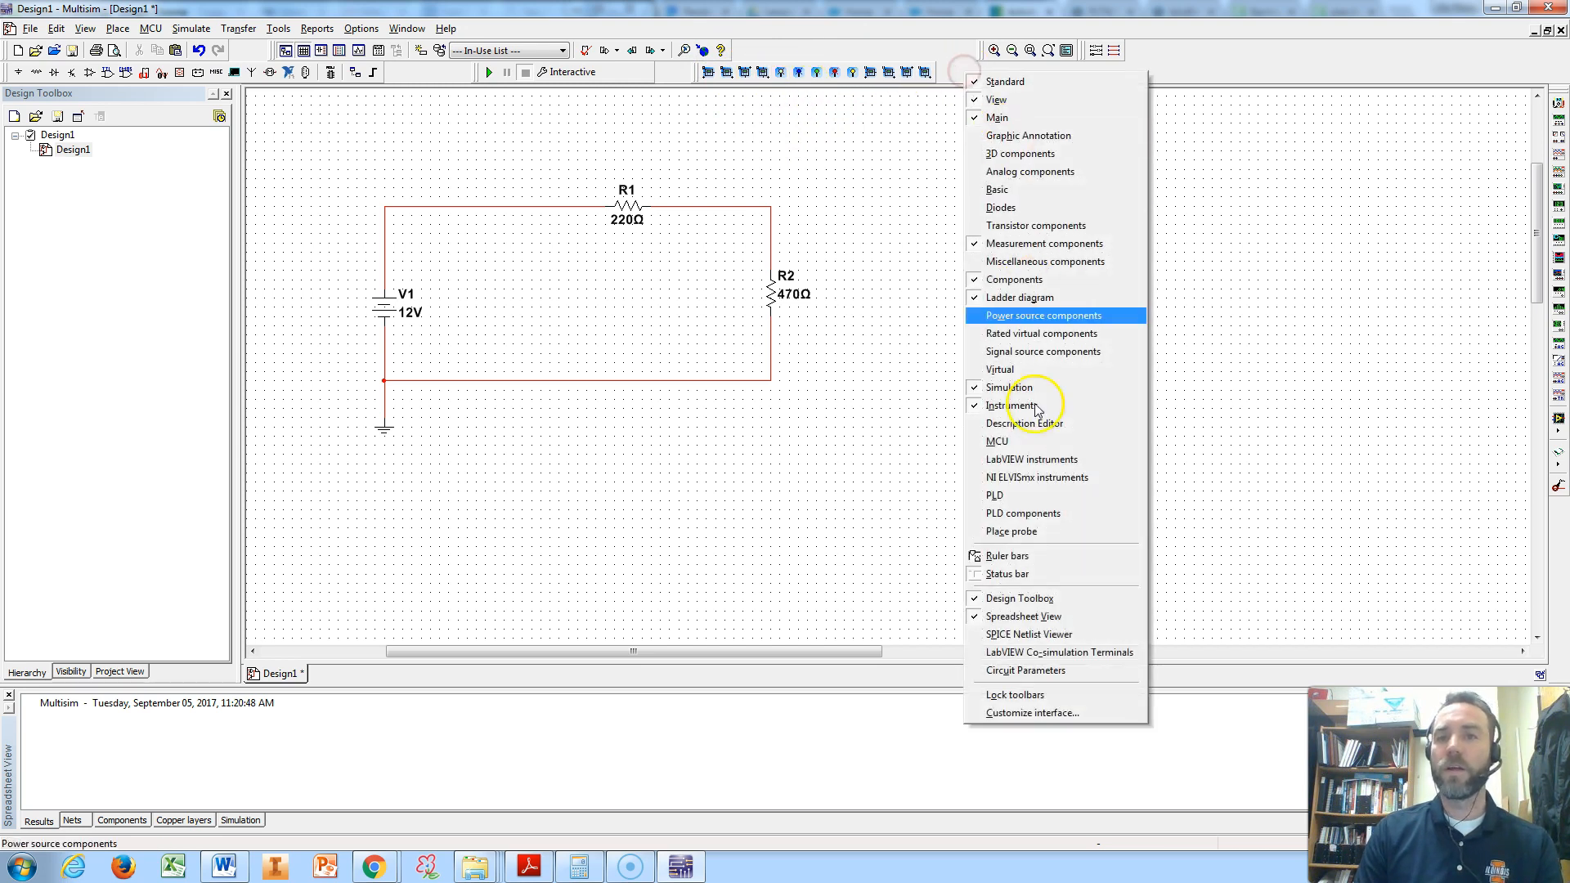
pyautogui.click(1039, 699)
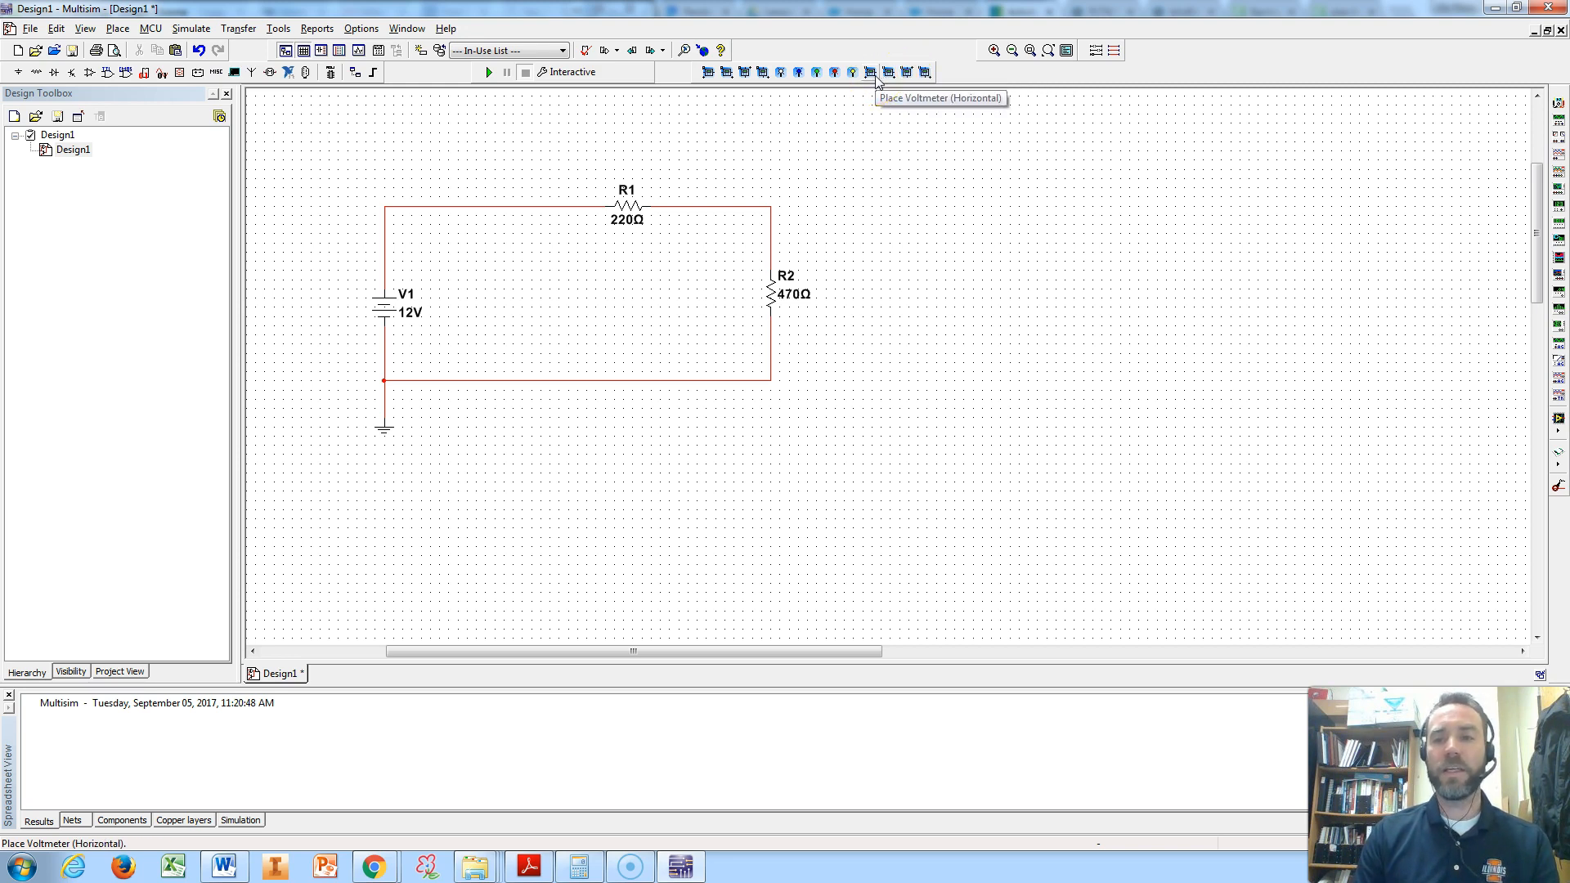
# Place a horizontal ammeter above the wire between V1 and R1, connect it in series and delete the bypassed wire segment
pyautogui.click(708, 76)
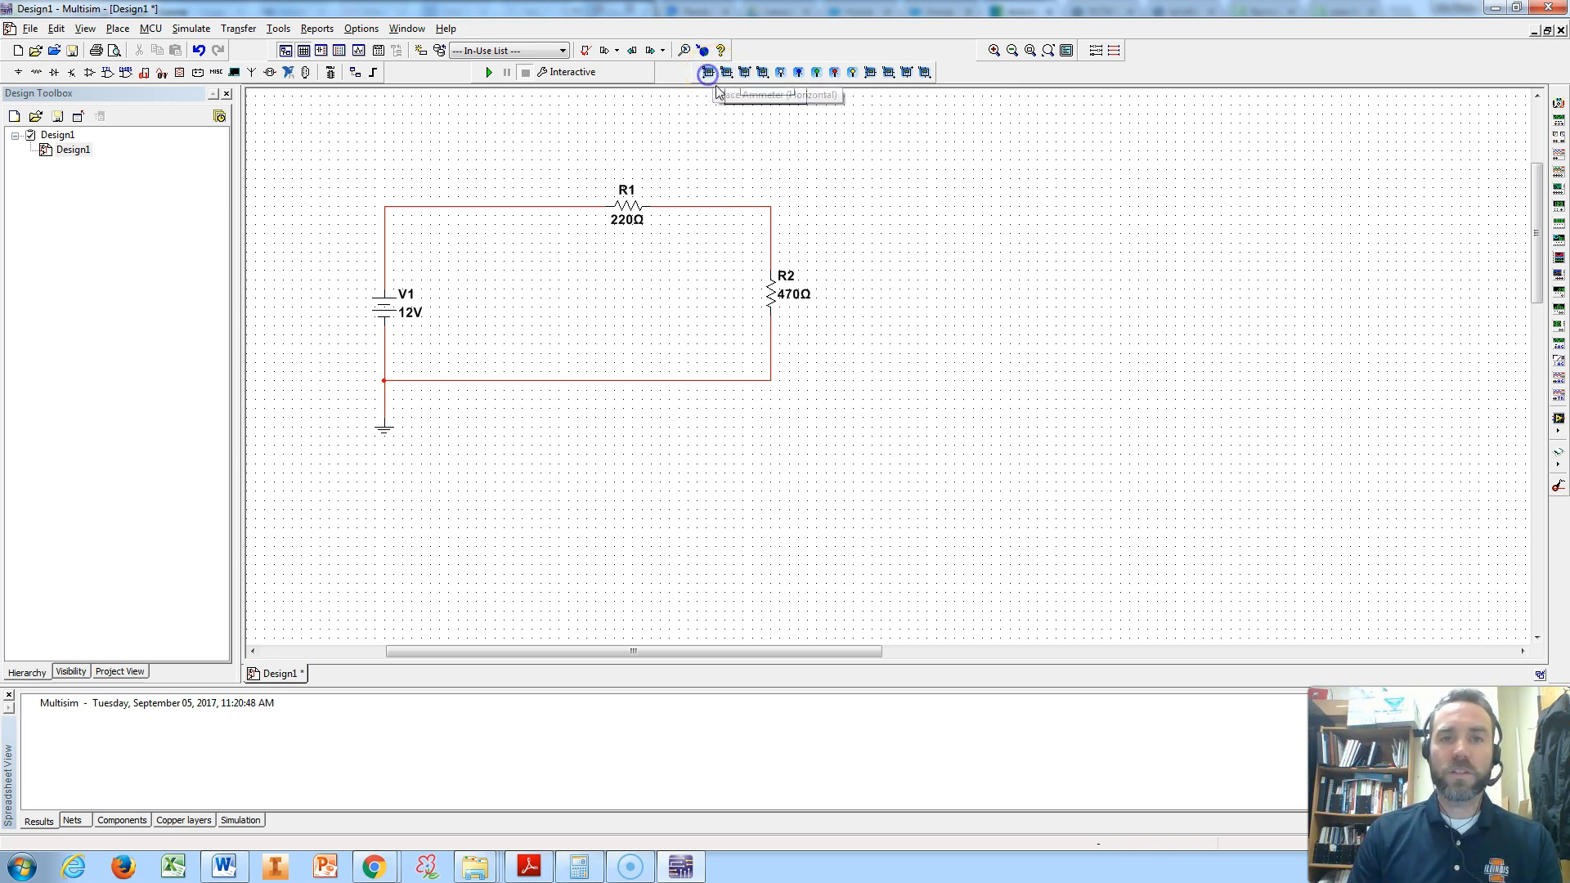
pyautogui.click(456, 168)
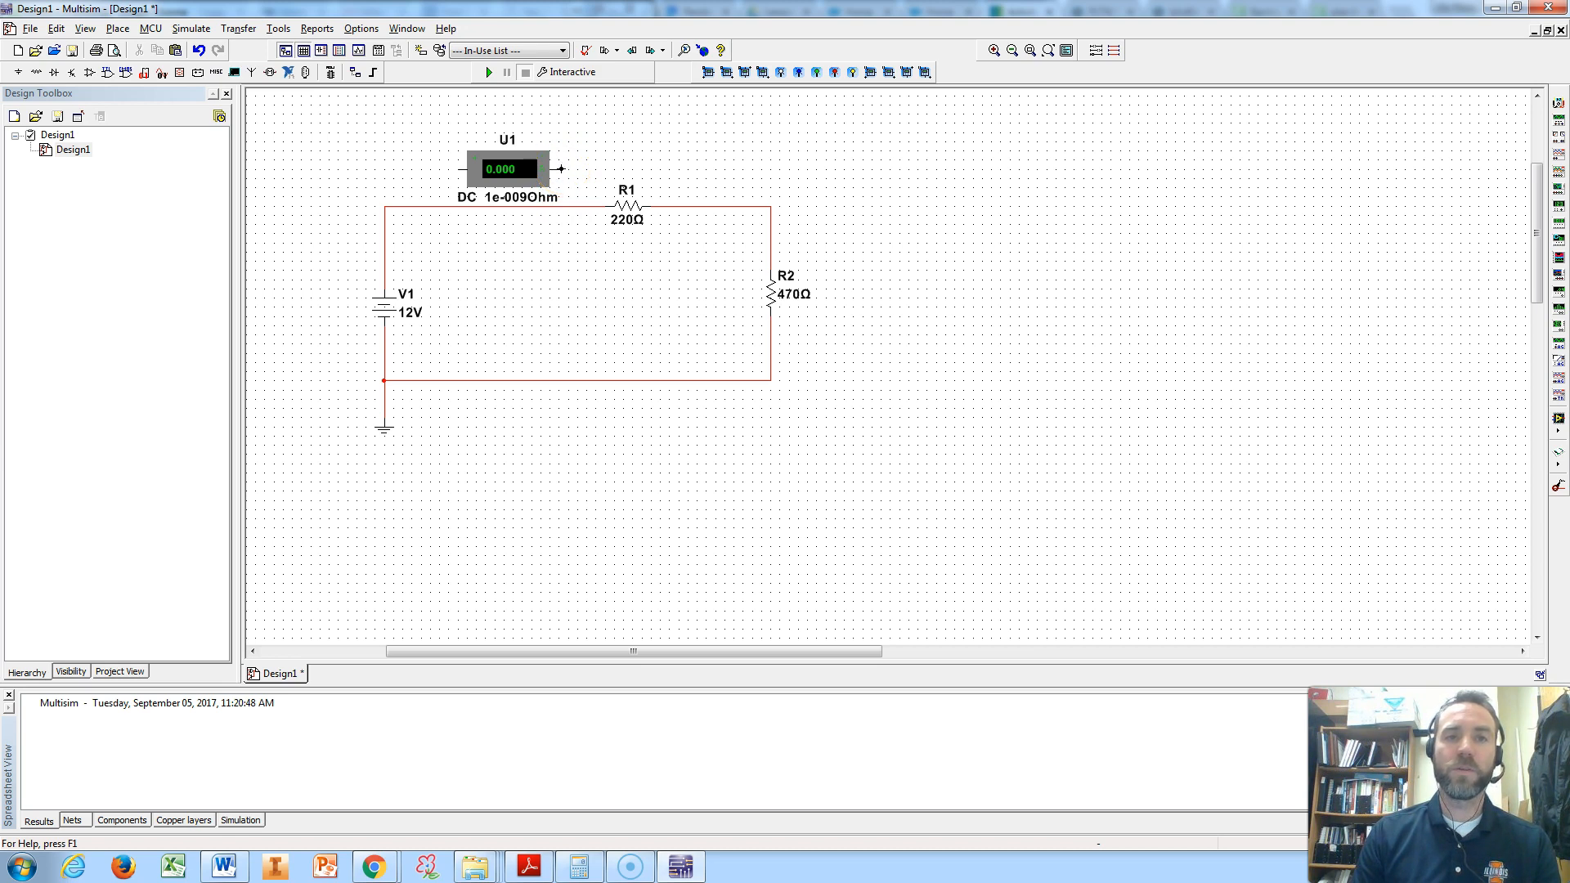
pyautogui.click(585, 205)
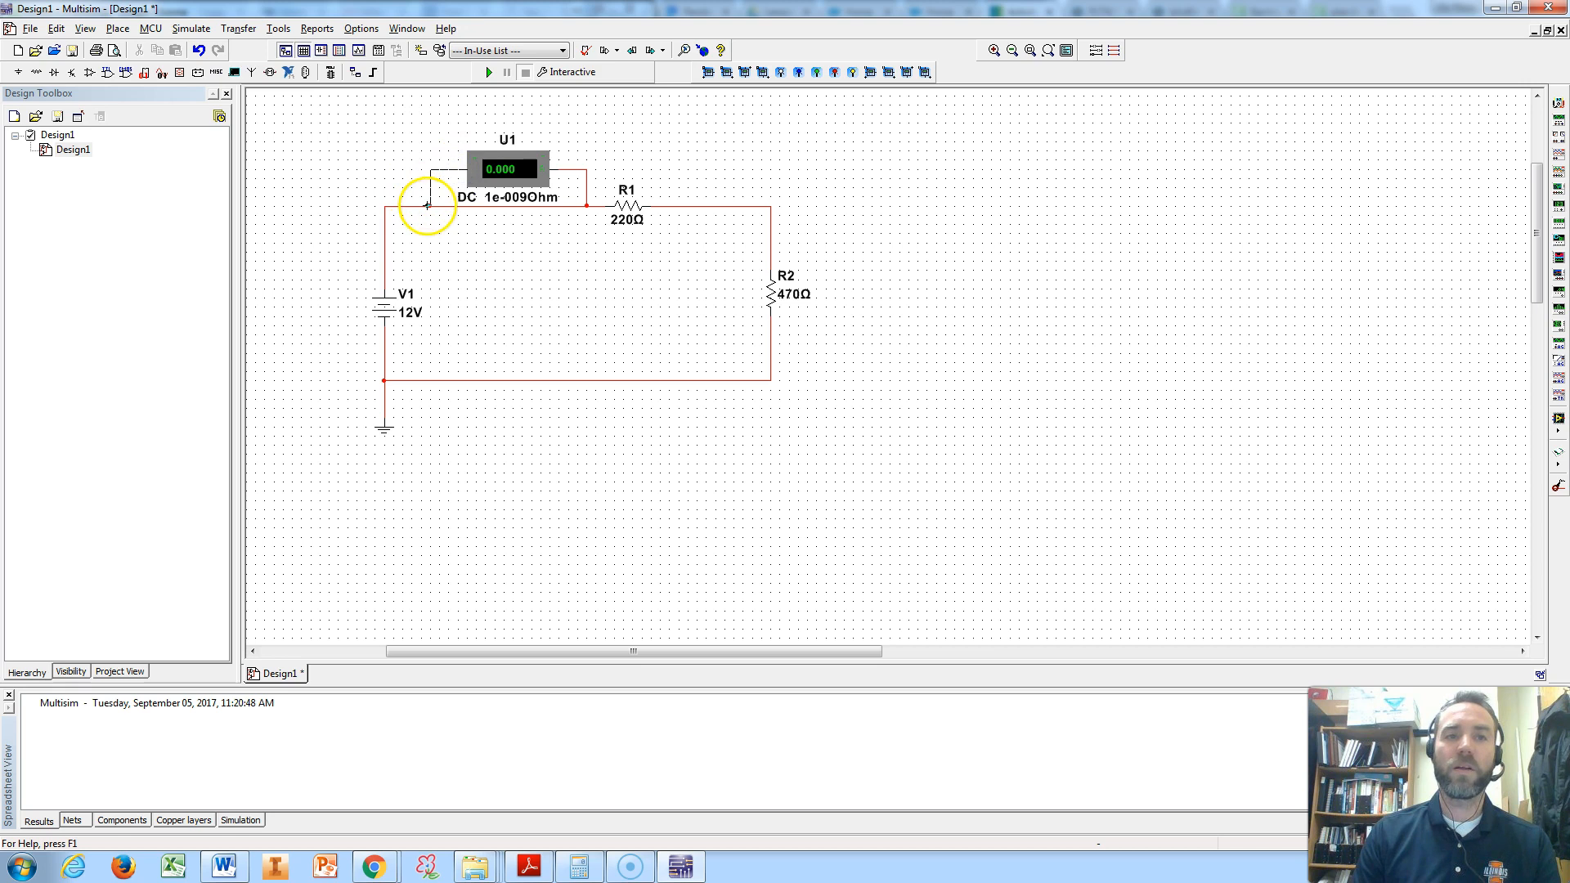
pyautogui.click(508, 206)
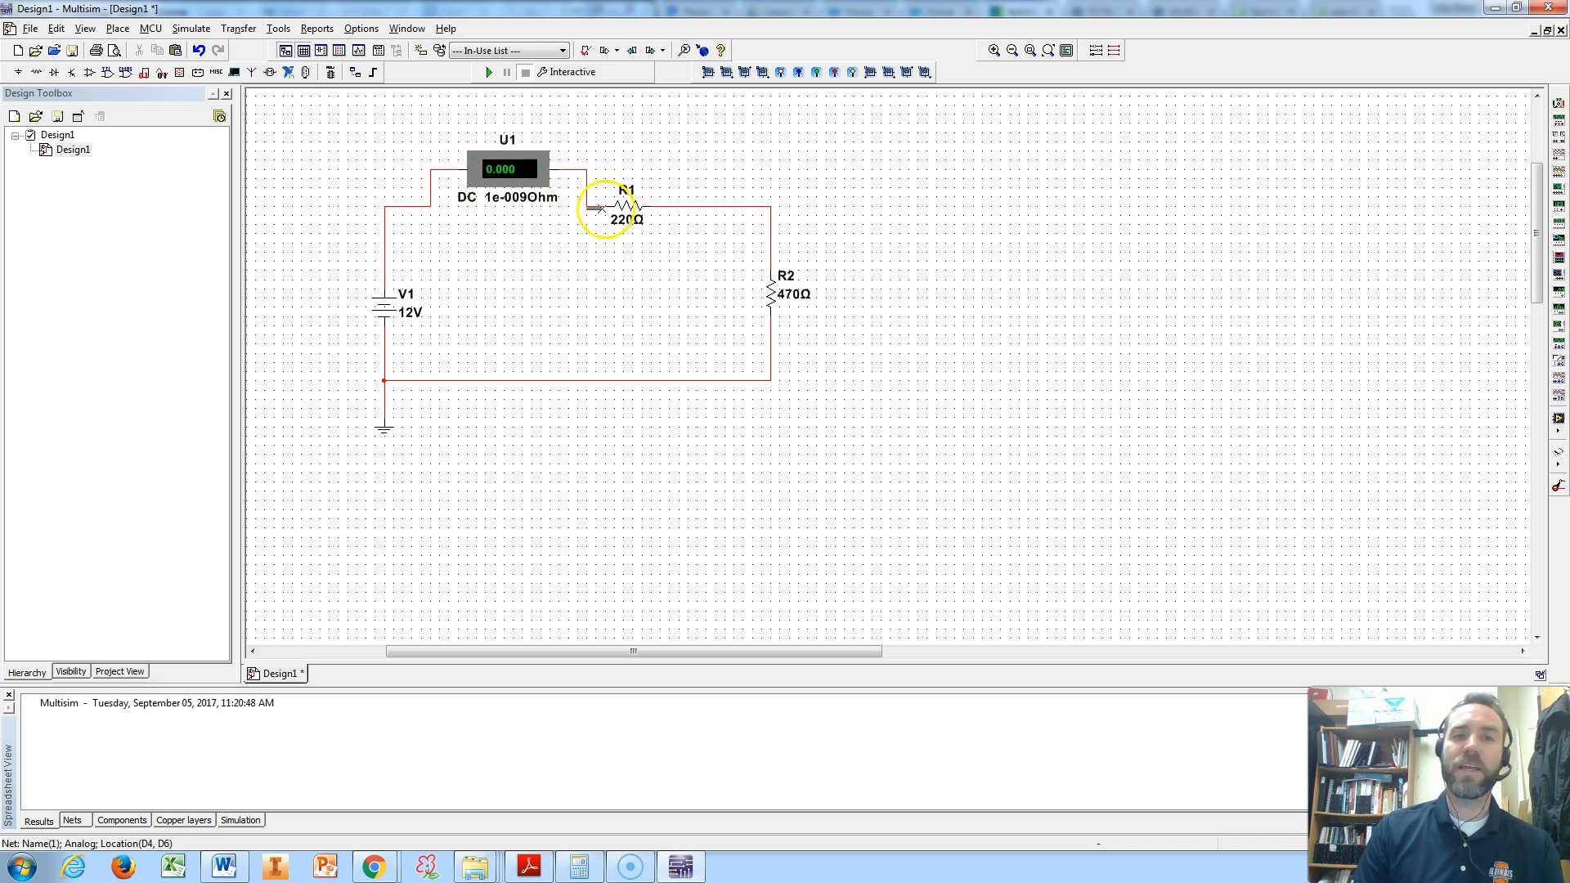
# Place a horizontal voltmeter above R1 and wire its two terminals in parallel across the 220 Ω resistor
pyautogui.click(603, 219)
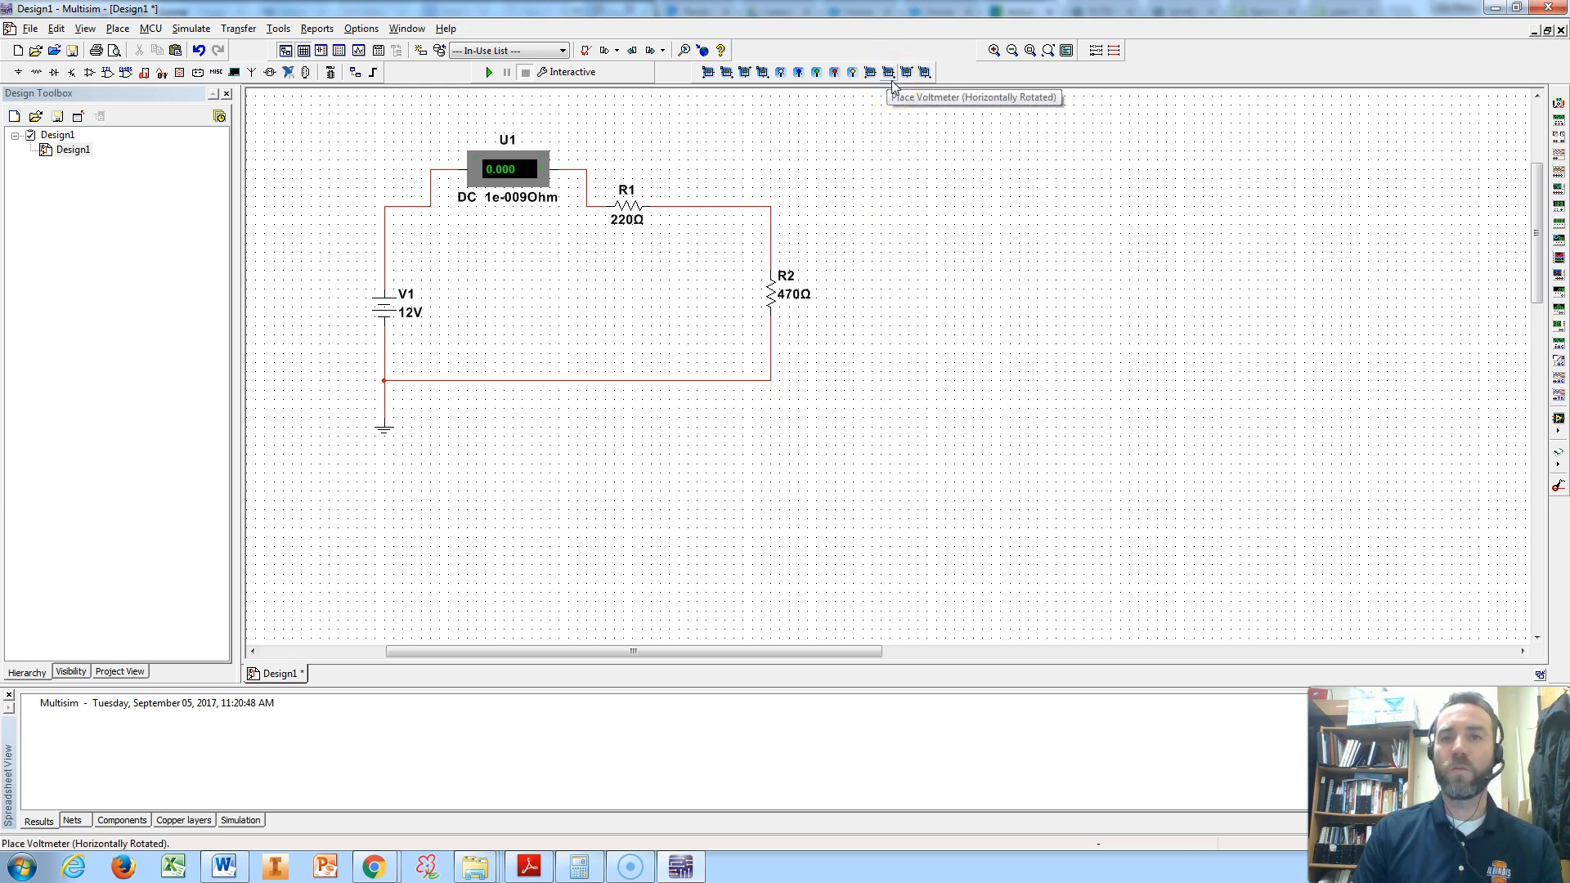
pyautogui.click(869, 80)
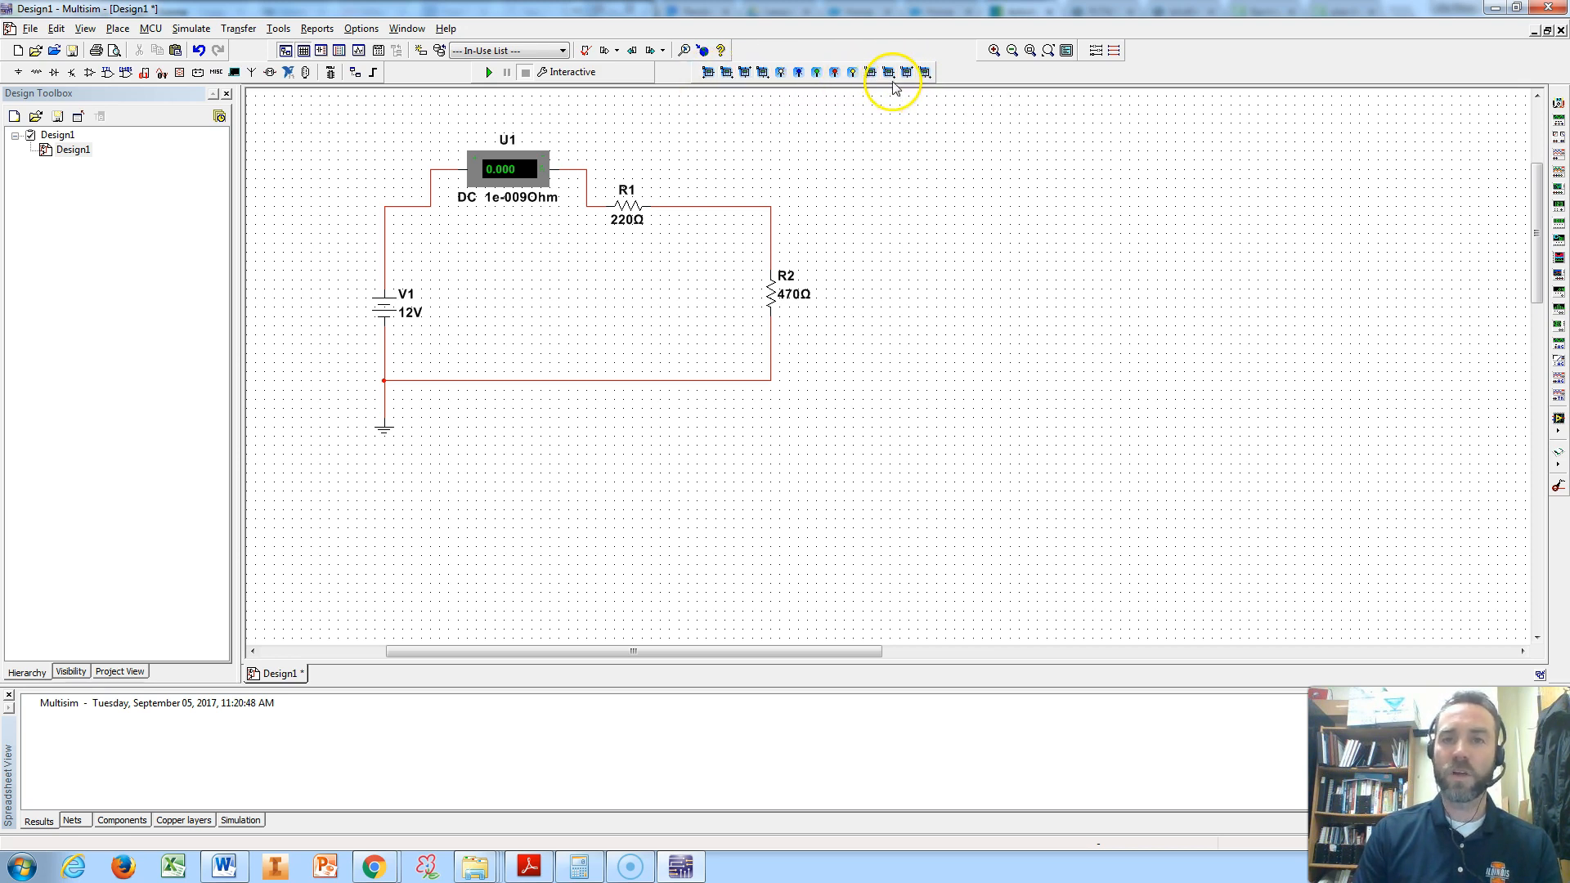
pyautogui.click(868, 74)
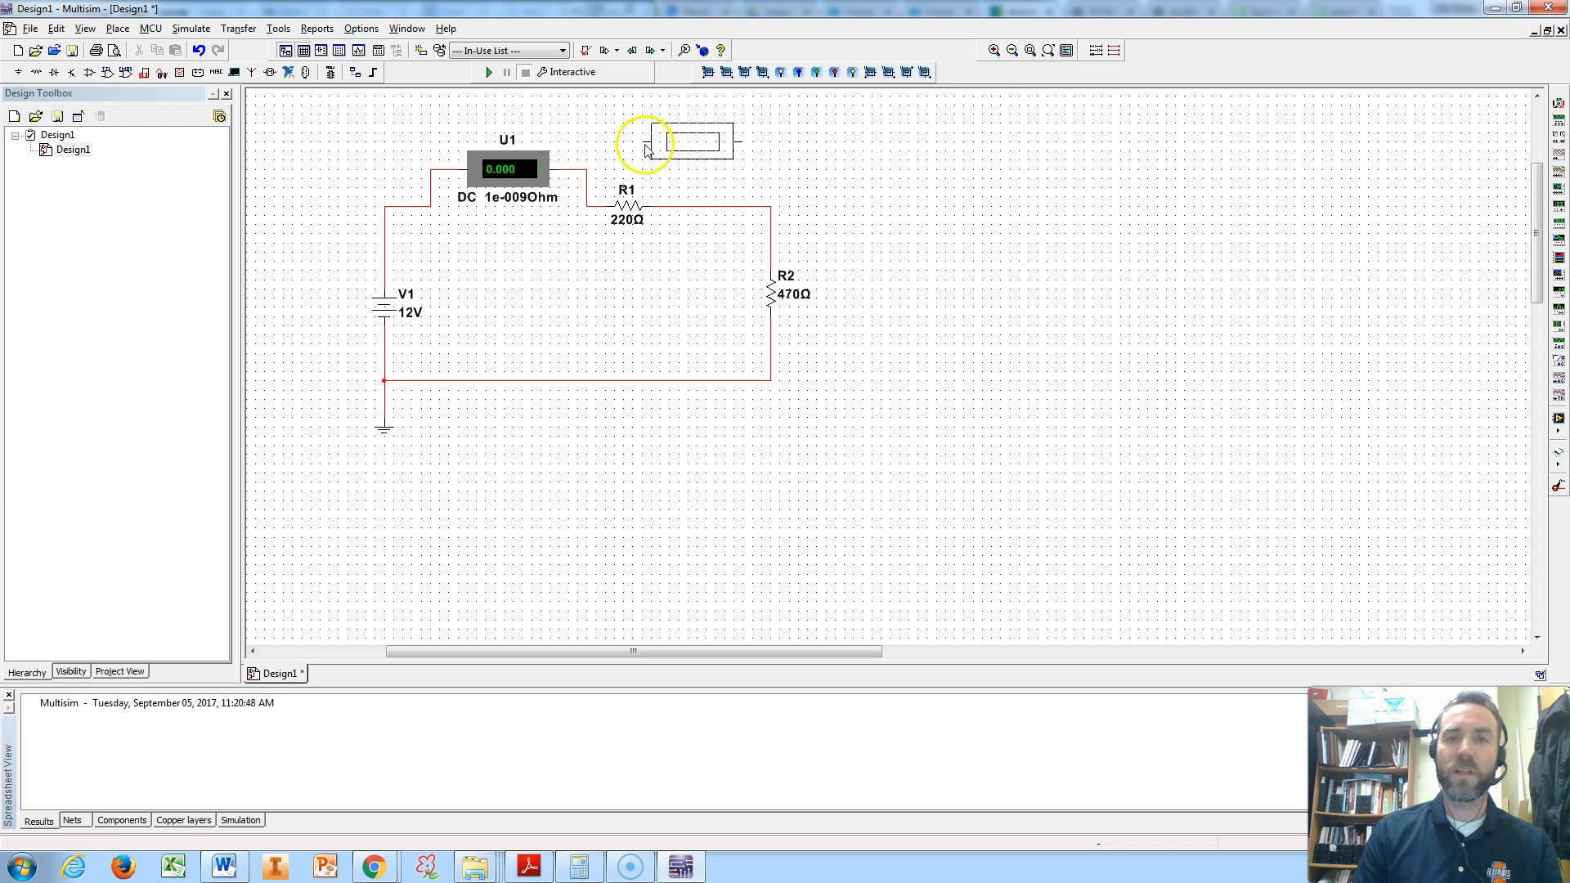
pyautogui.click(603, 150)
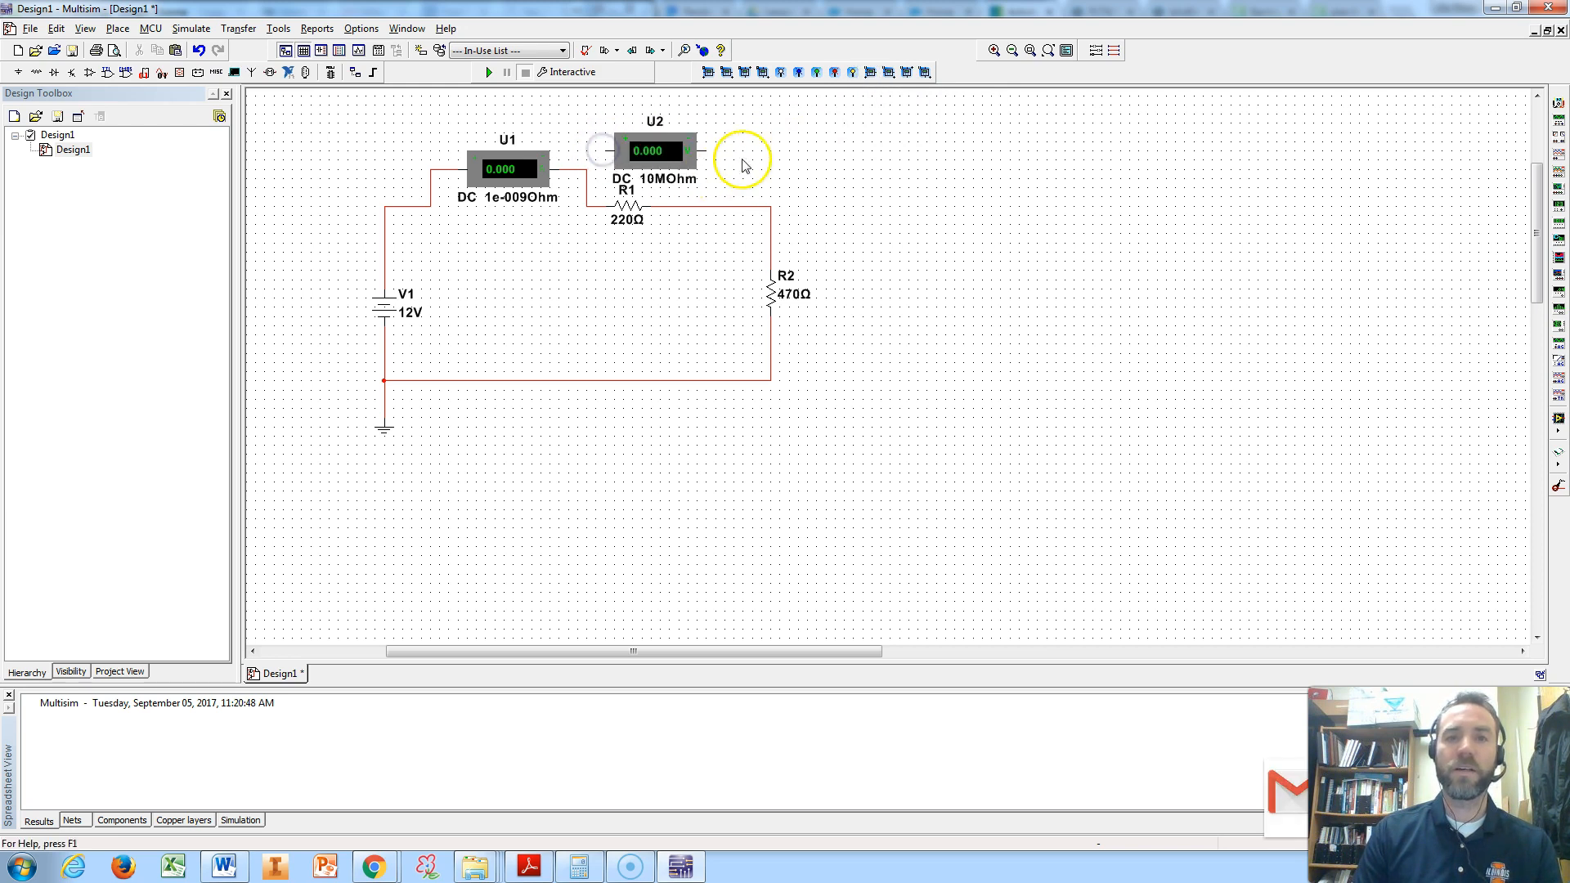
pyautogui.click(703, 152)
pyautogui.click(716, 208)
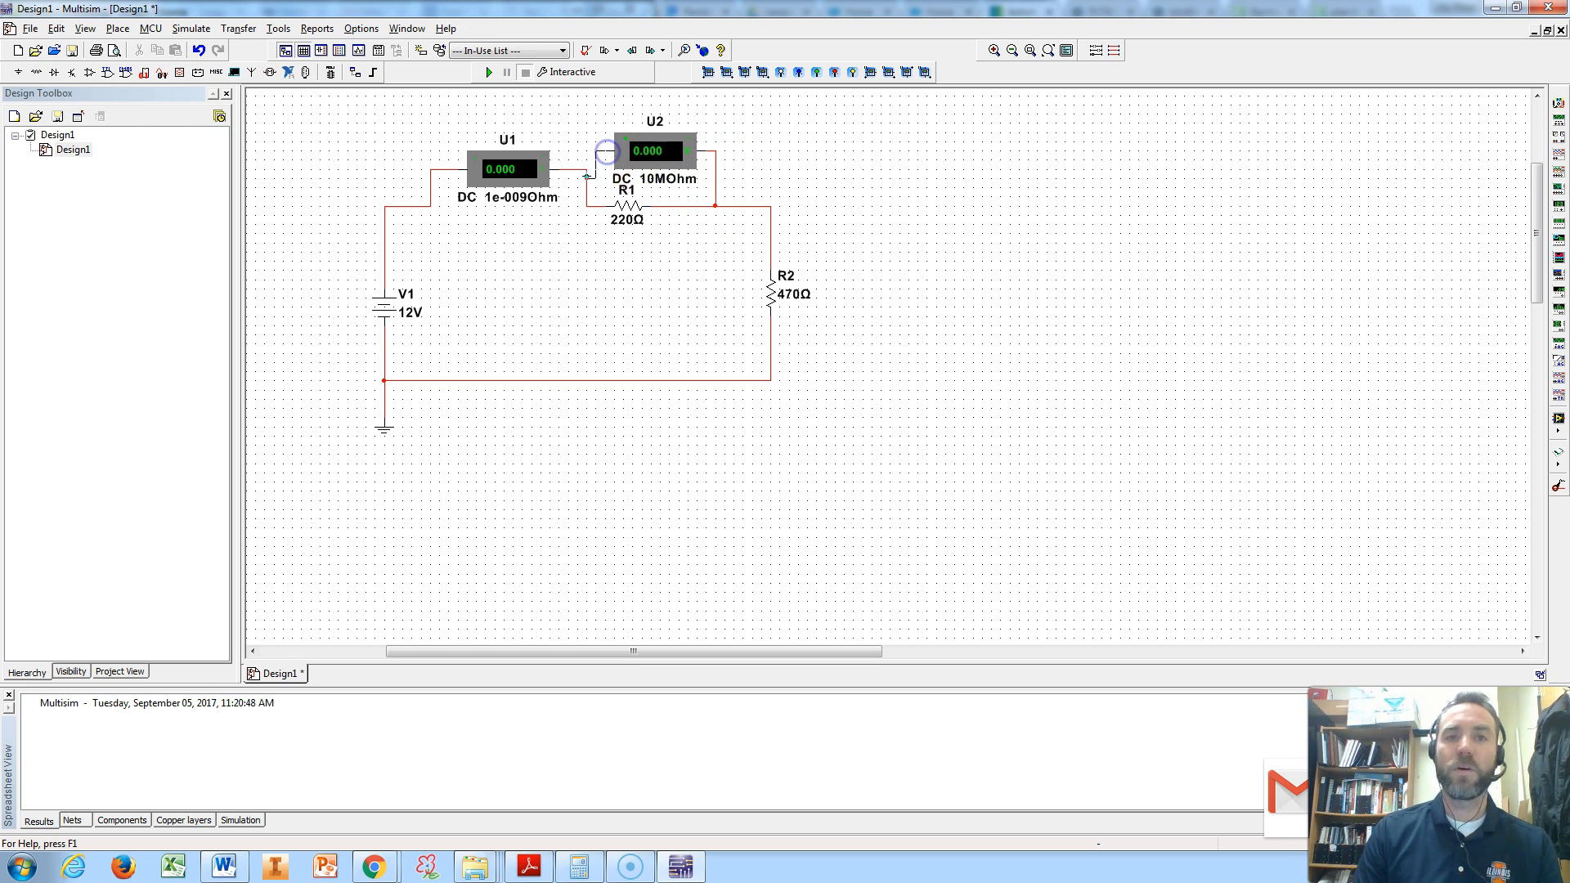
pyautogui.click(586, 169)
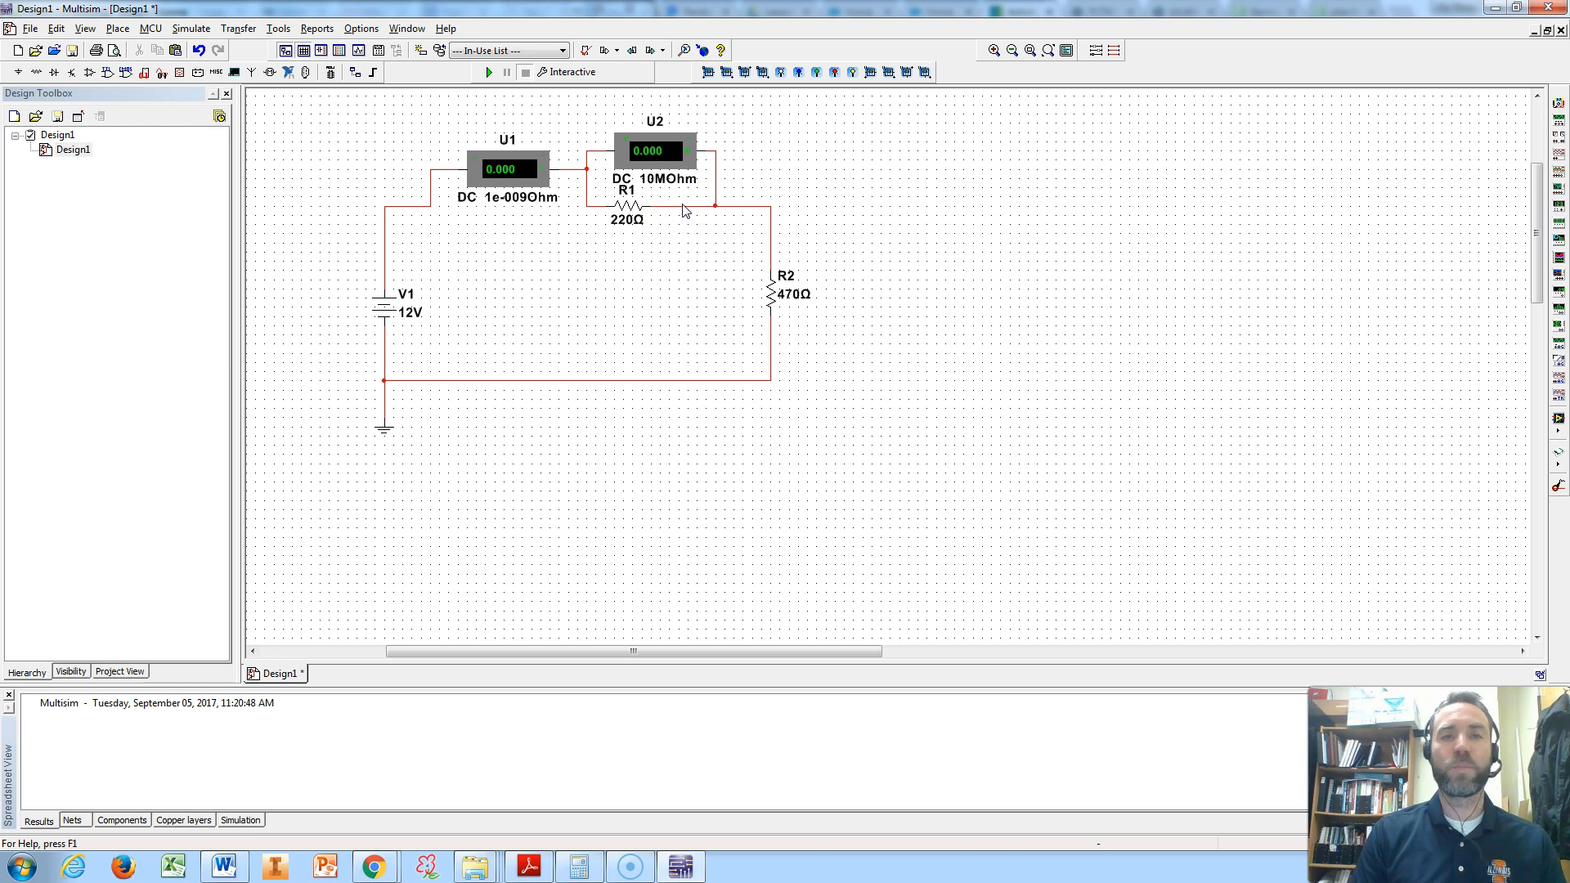
pyautogui.click(649, 161)
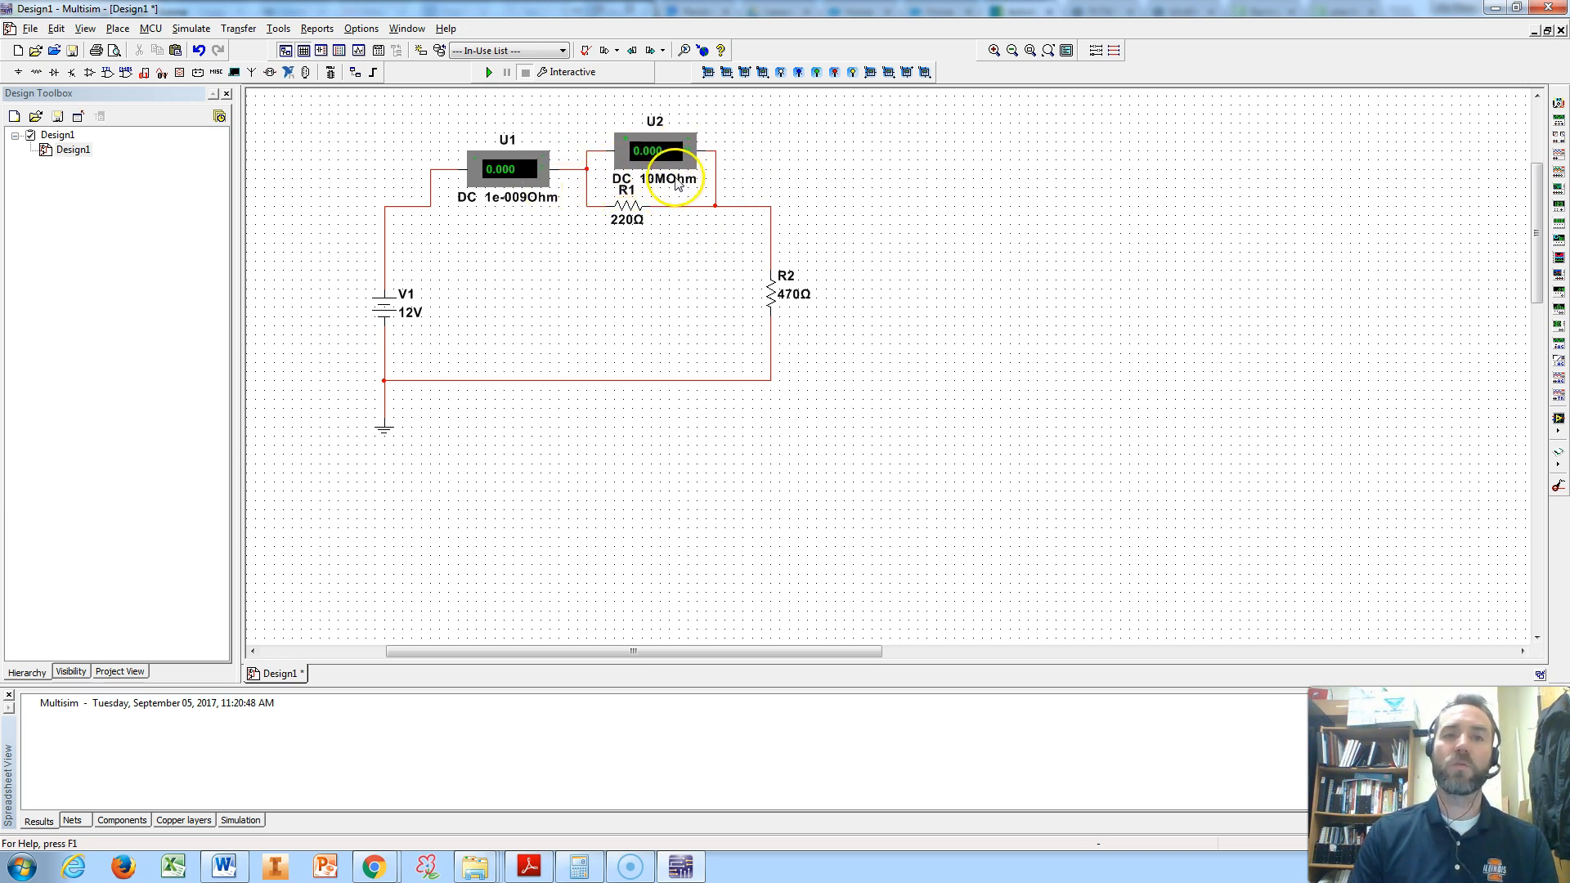
# Place a vertical voltmeter beside R2 and wire its terminals above and below the 470 Ω resistor, in parallel with it
pyautogui.click(905, 72)
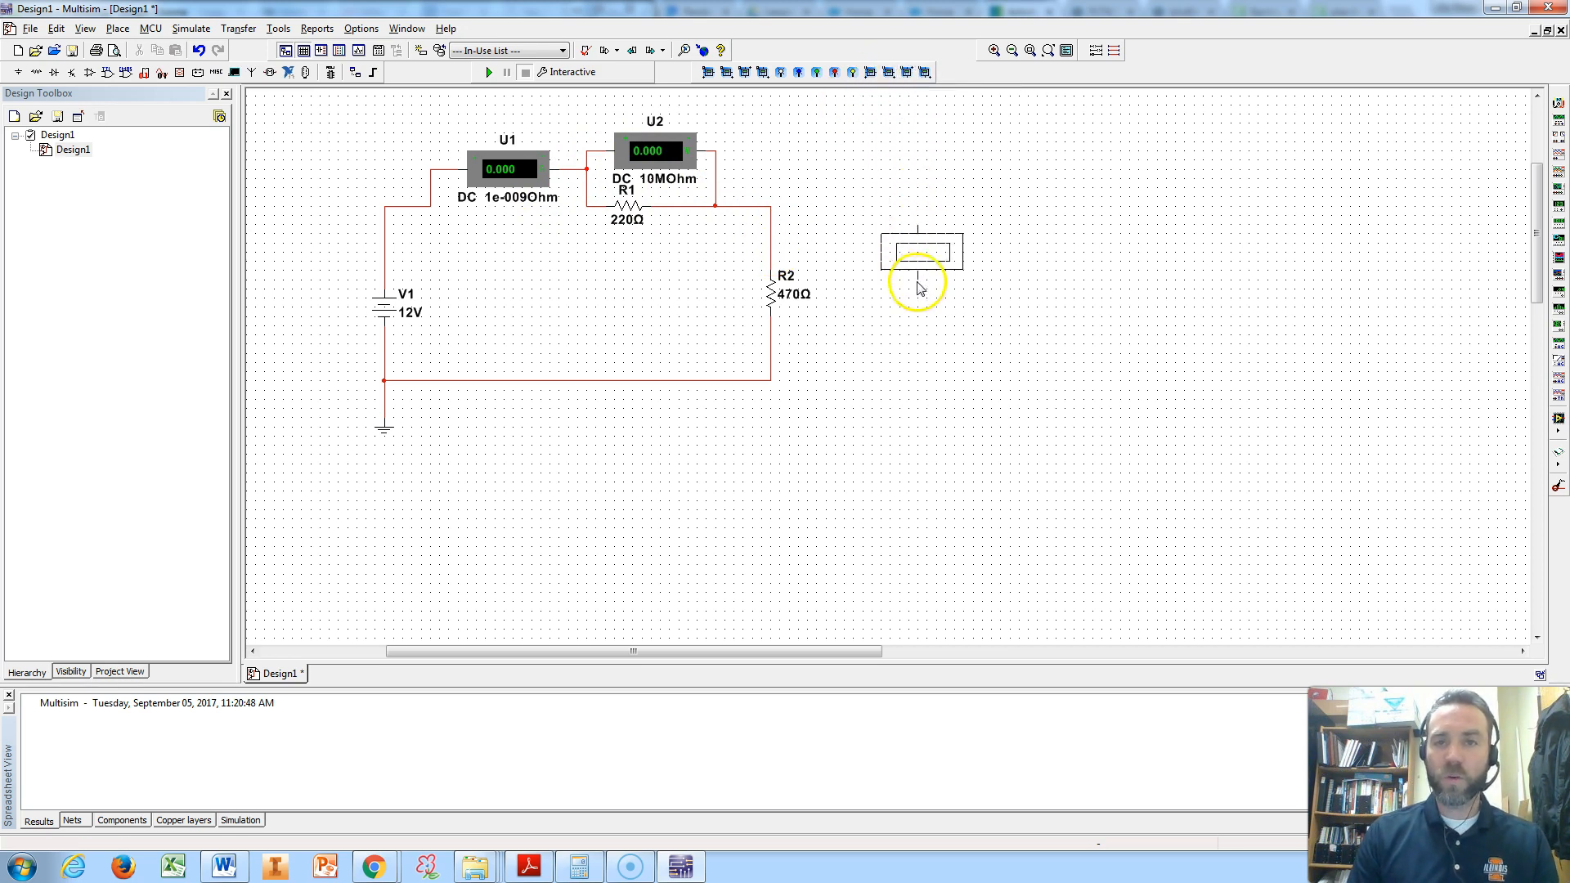
pyautogui.click(877, 316)
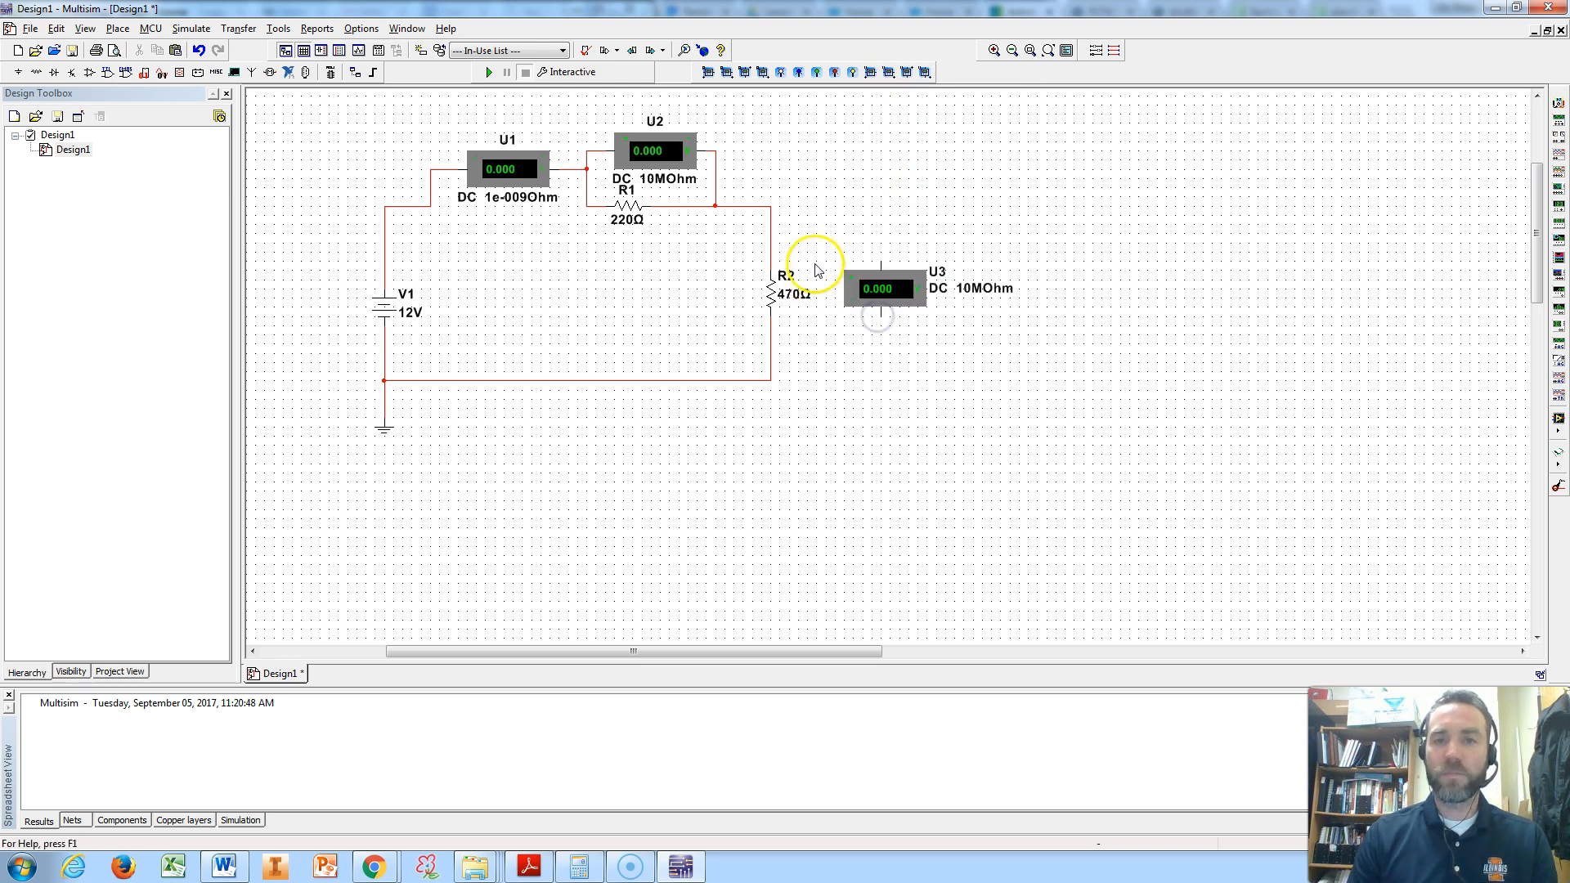
pyautogui.click(880, 262)
pyautogui.click(770, 224)
pyautogui.click(881, 320)
pyautogui.click(771, 353)
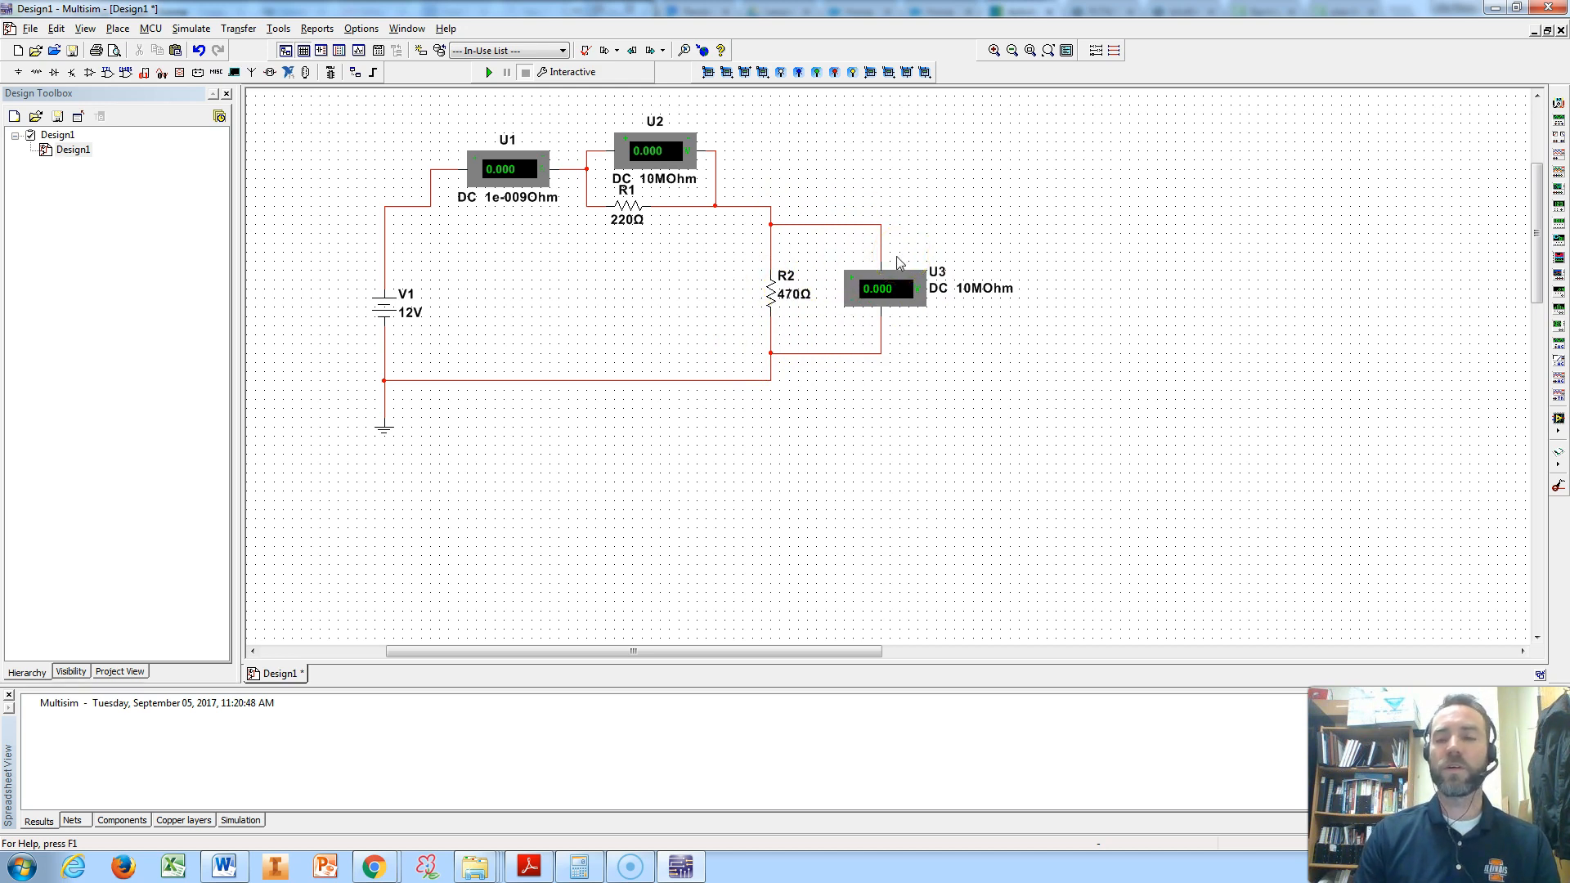
# Run the interactive simulation, read the ammeter and both voltmeters, and stop the simulation
pyautogui.click(489, 74)
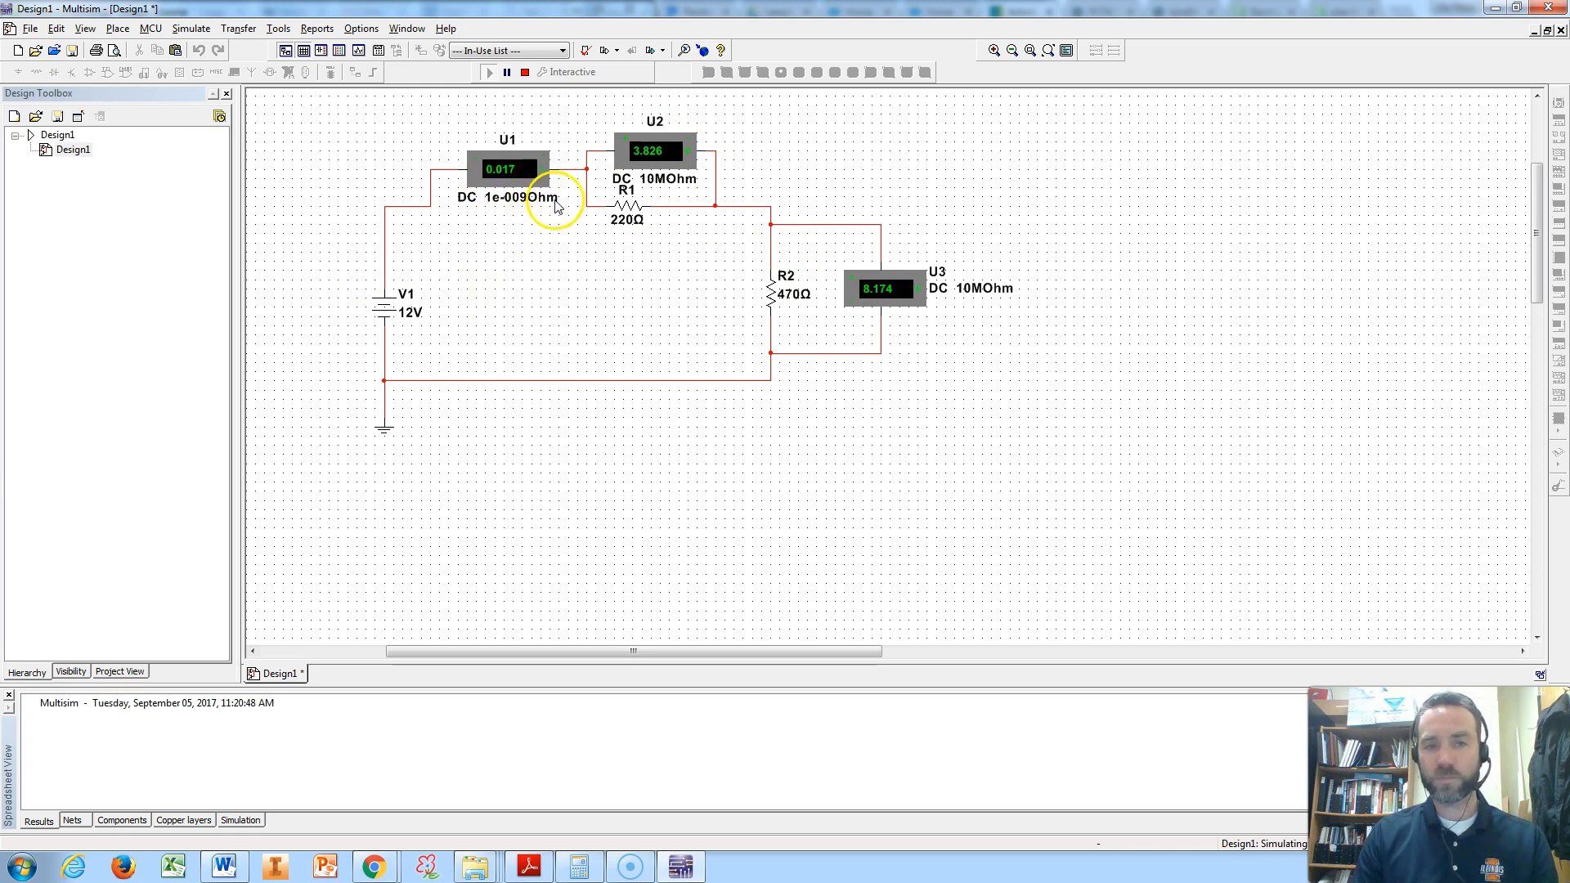
pyautogui.click(979, 291)
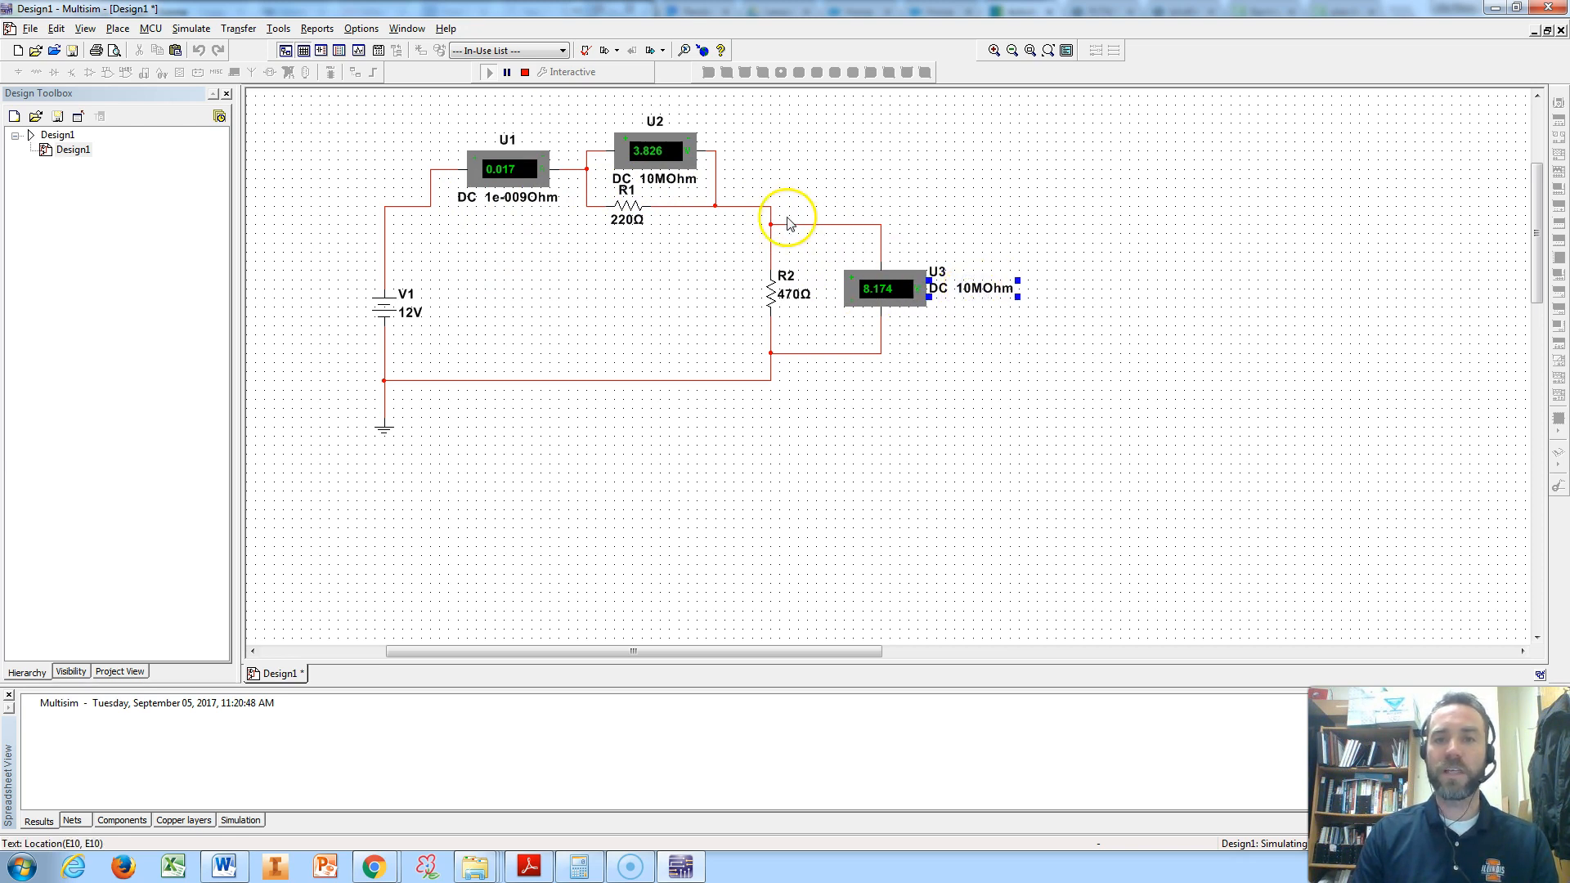
pyautogui.click(522, 206)
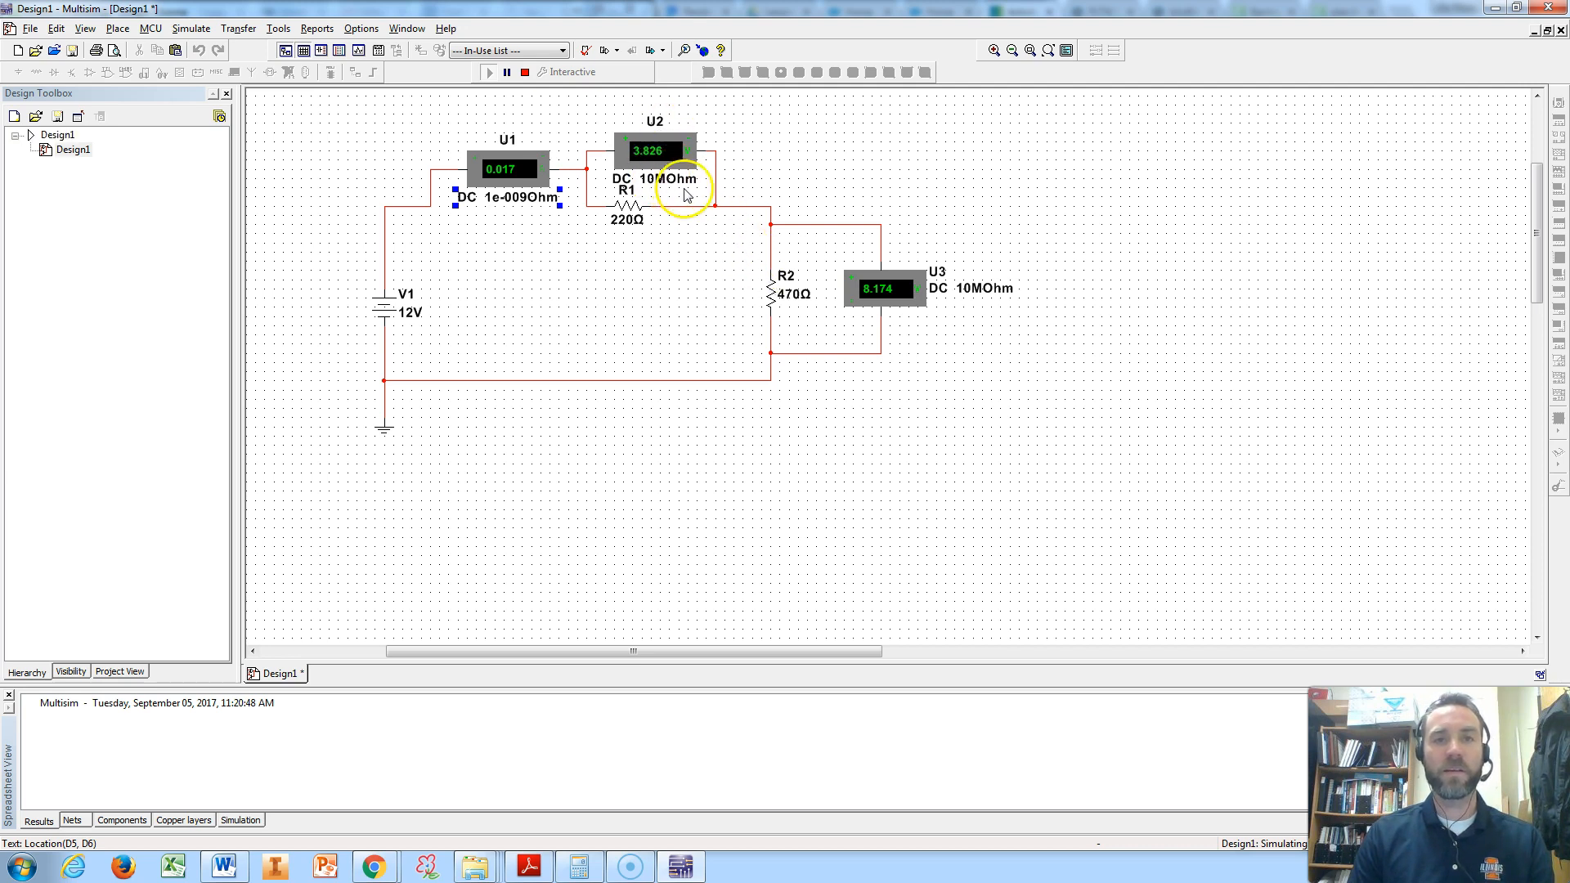
pyautogui.click(525, 72)
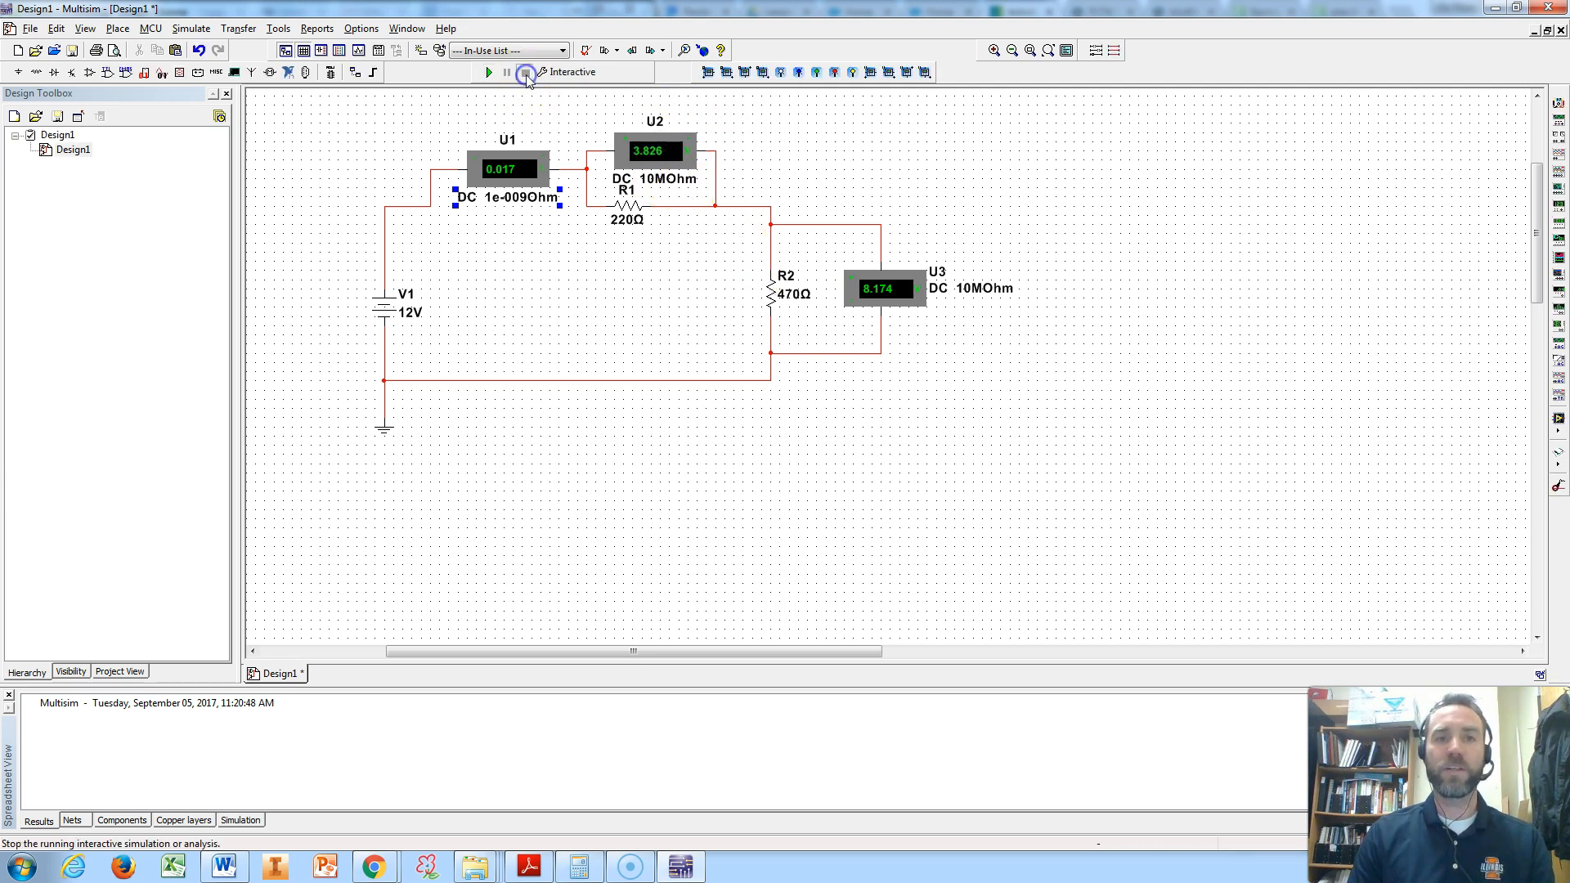